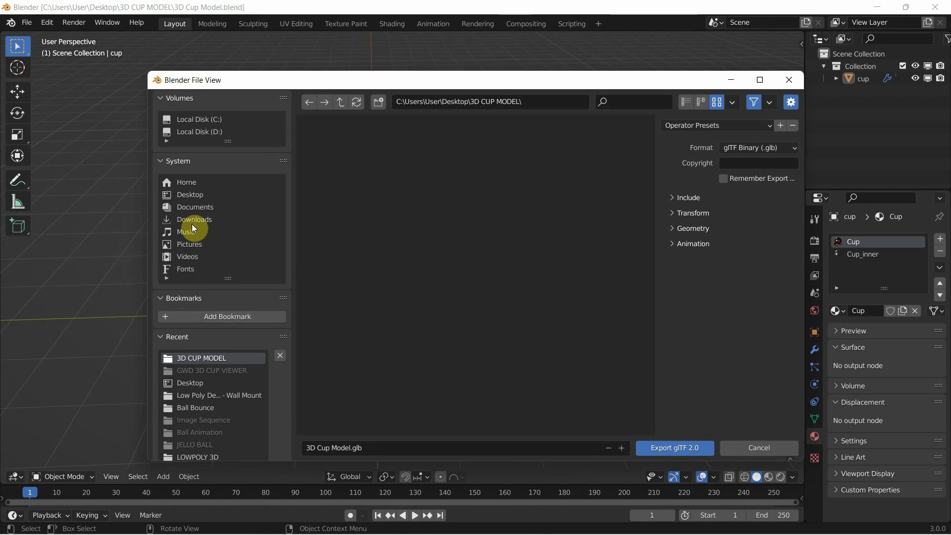
# Export the cup as glTF Binary file 3D Cup Model.glb into the Desktop folder 3D CUP MODEL and close the program
pyautogui.click(190, 195)
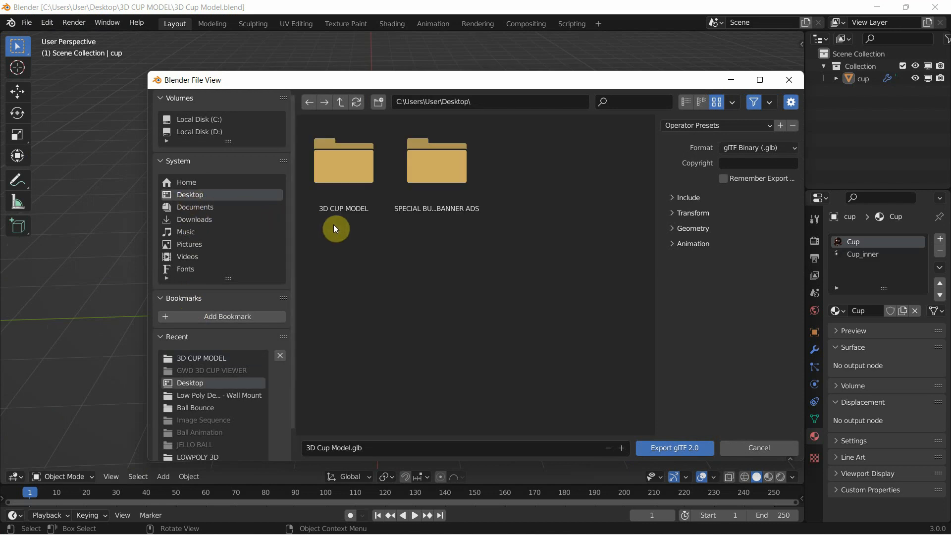
pyautogui.doubleClick(361, 184)
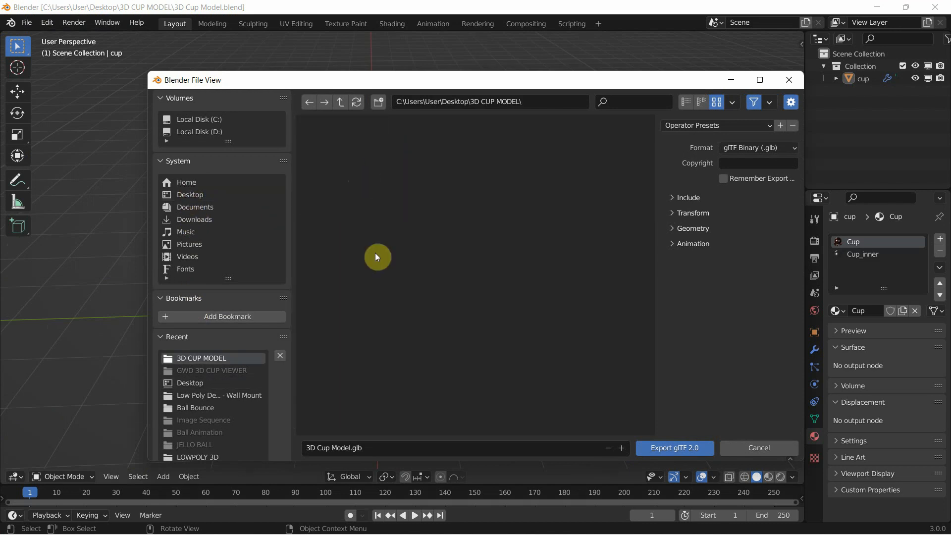
pyautogui.click(685, 450)
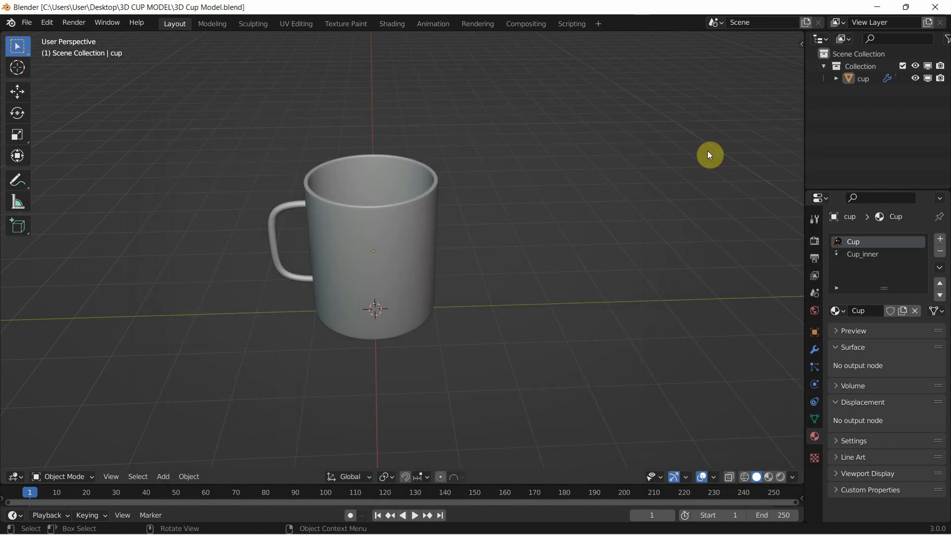
pyautogui.click(937, 7)
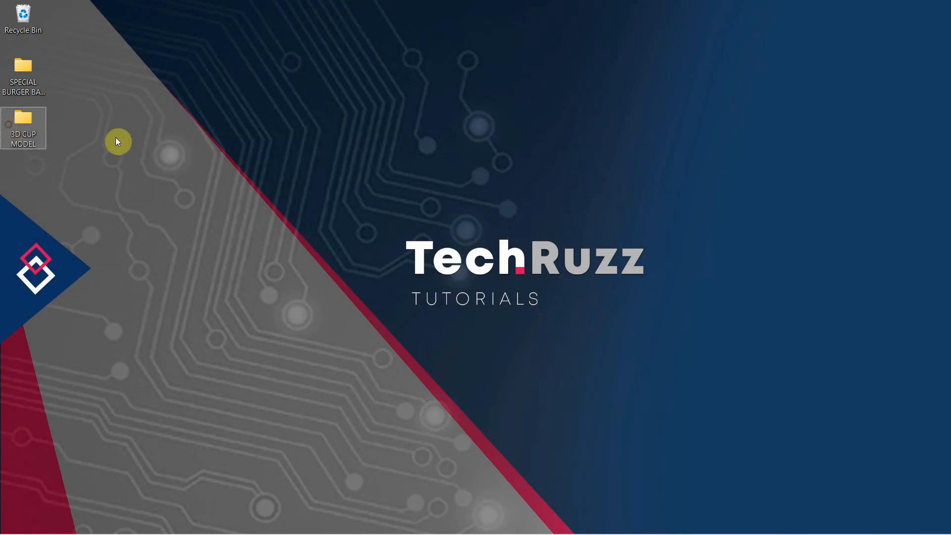
# Look for the exported 3D Cup Model.glb in the desktop's 3D CUP MODEL folder and minimize the folder window
pyautogui.doubleClick(30, 121)
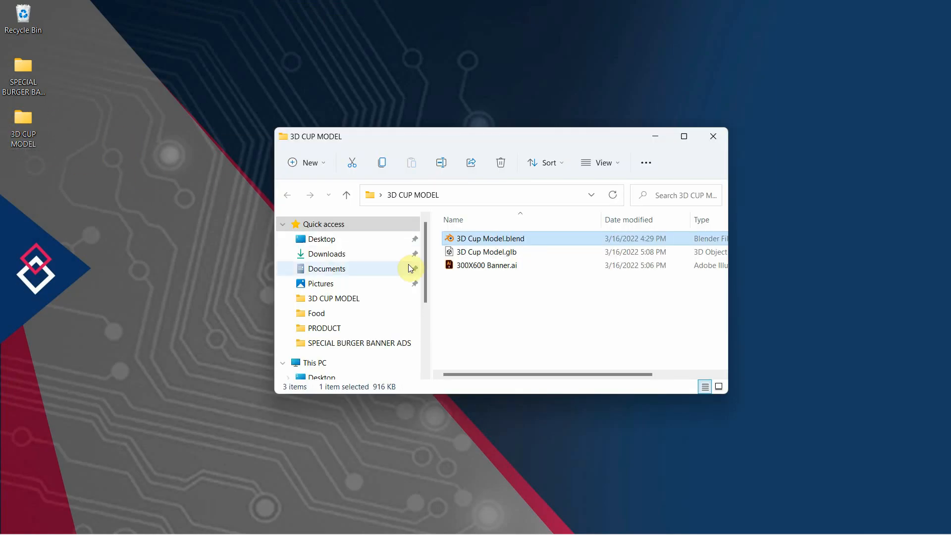
pyautogui.click(533, 255)
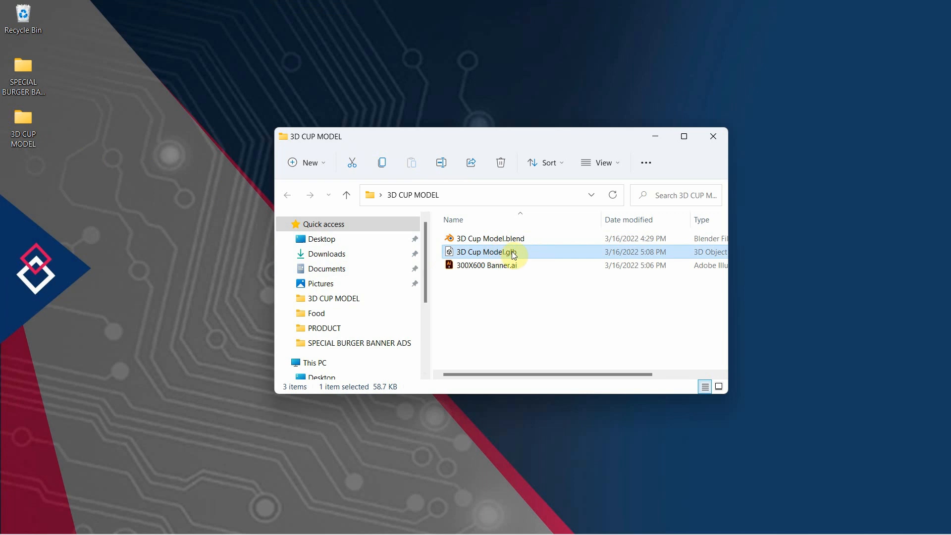
pyautogui.click(656, 139)
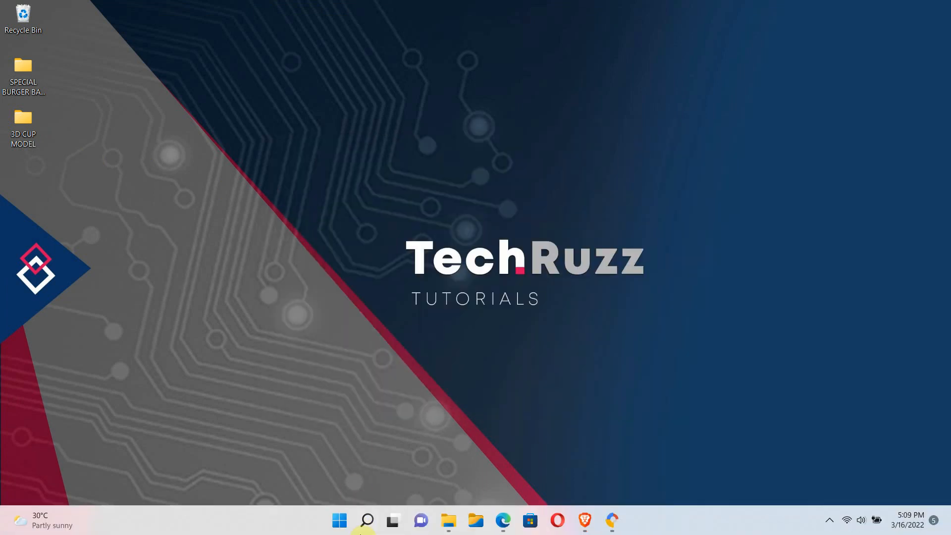
# Find and launch Google Web Designer
pyautogui.click(340, 521)
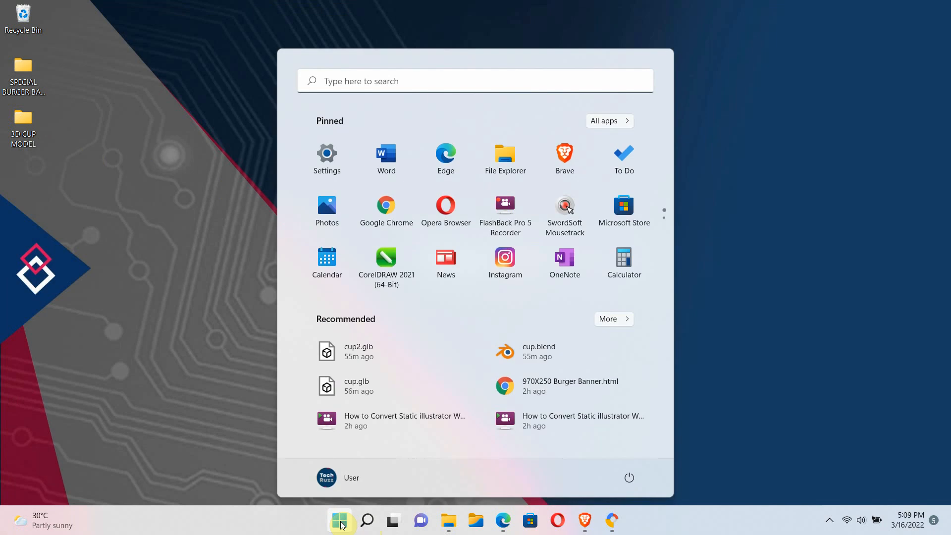
pyautogui.write('goo')
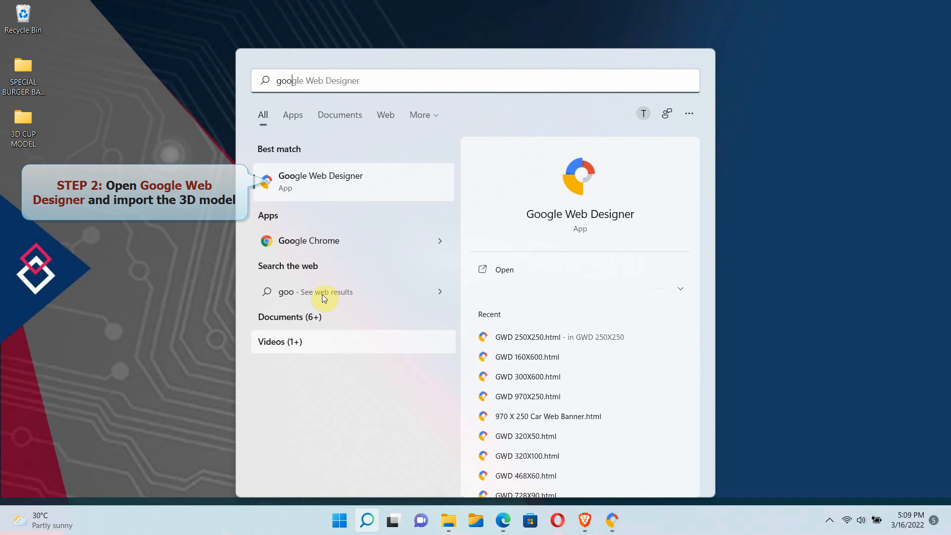
pyautogui.click(349, 193)
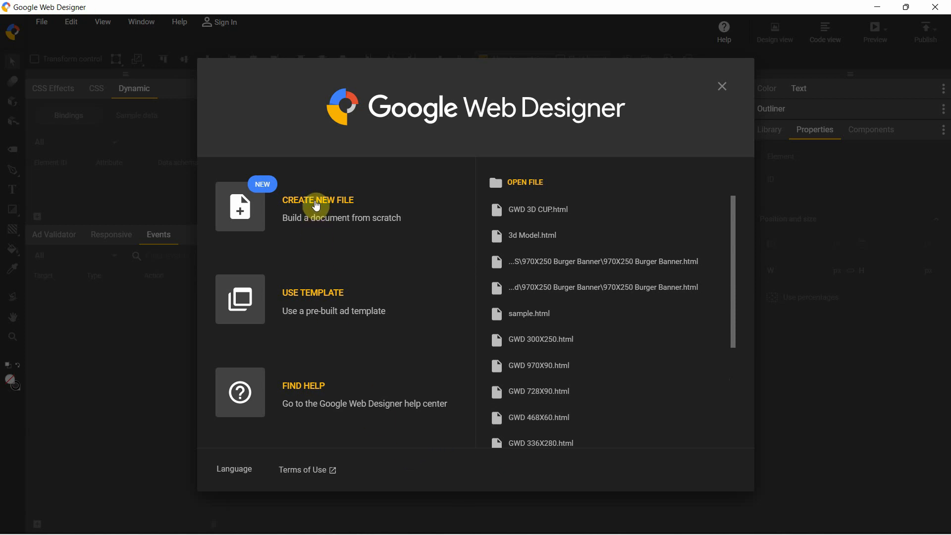
# Start a new blank banner file and name it "3D CUp Model Banner Ad"
pyautogui.click(326, 207)
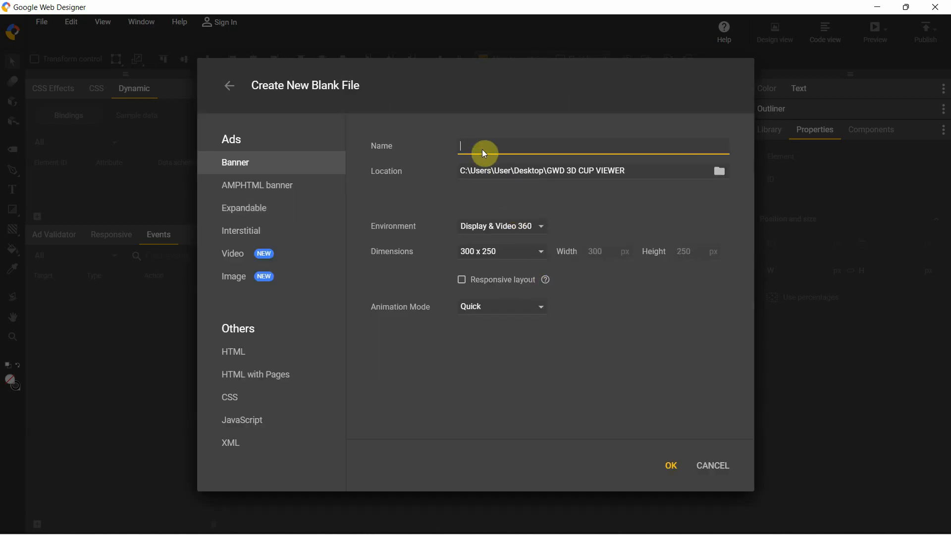
pyautogui.write('3D CUp')
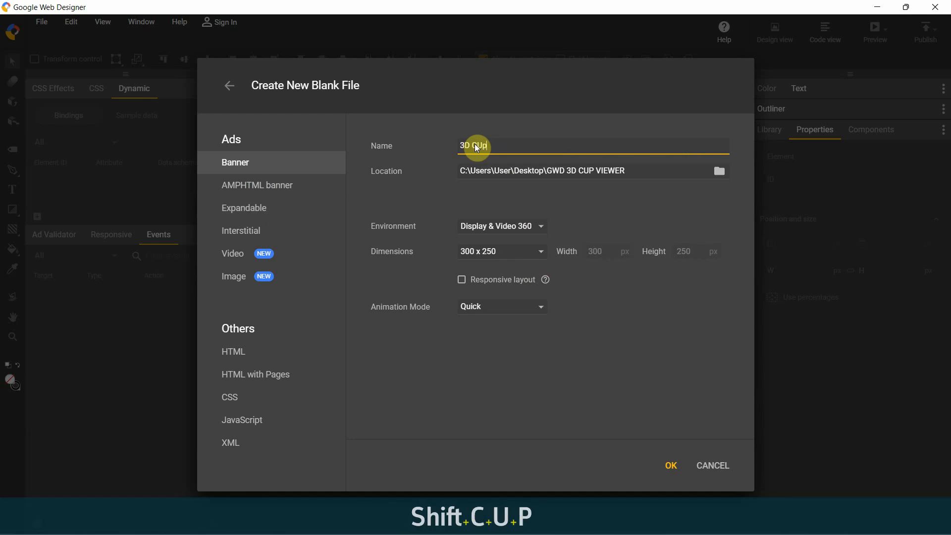
pyautogui.write(' Model Banner Ad')
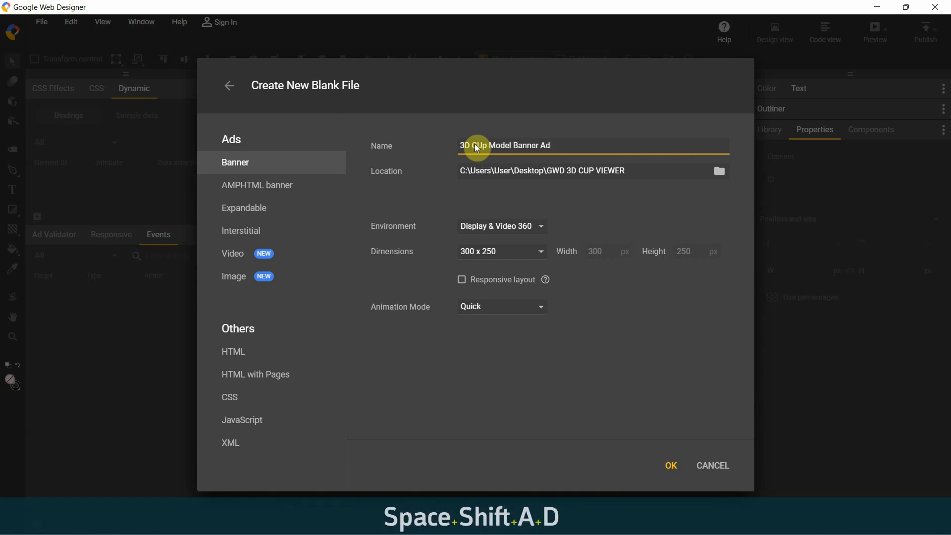
# Set the new file's save location to the 3D CUP MODEL folder on the Desktop
pyautogui.click(719, 171)
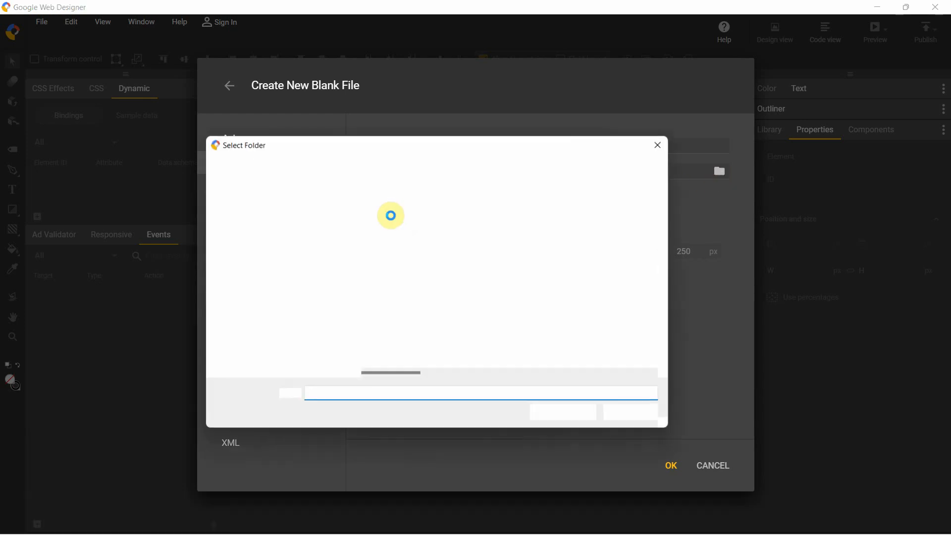
pyautogui.click(275, 214)
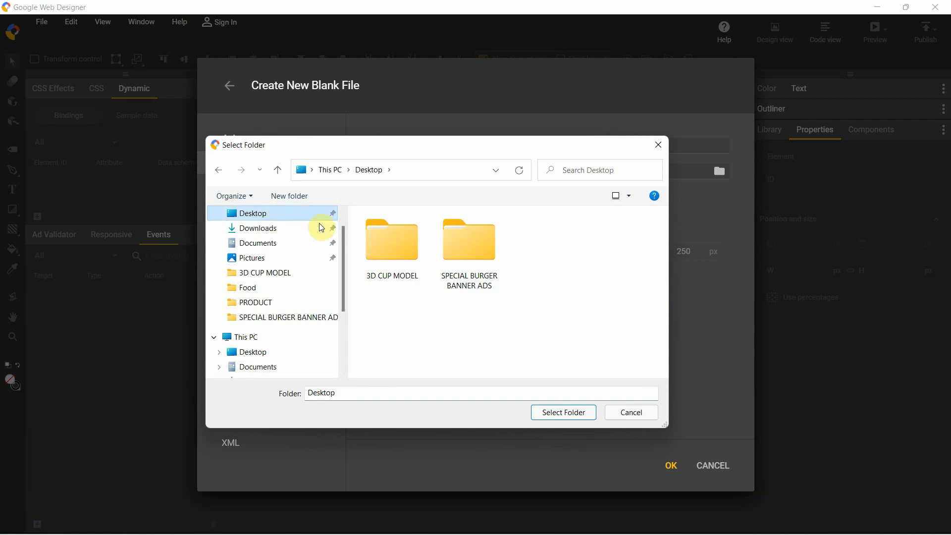
pyautogui.click(410, 242)
pyautogui.doubleClick(410, 242)
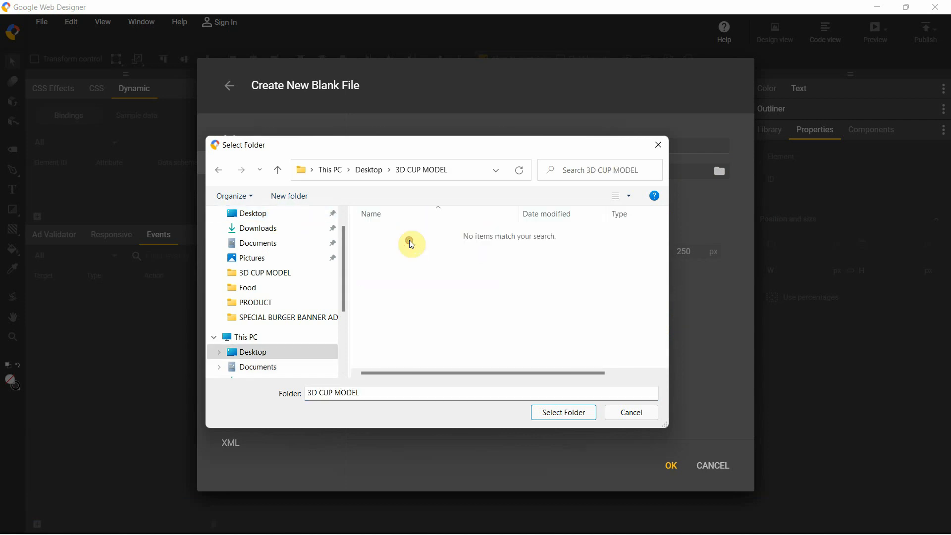
pyautogui.click(563, 412)
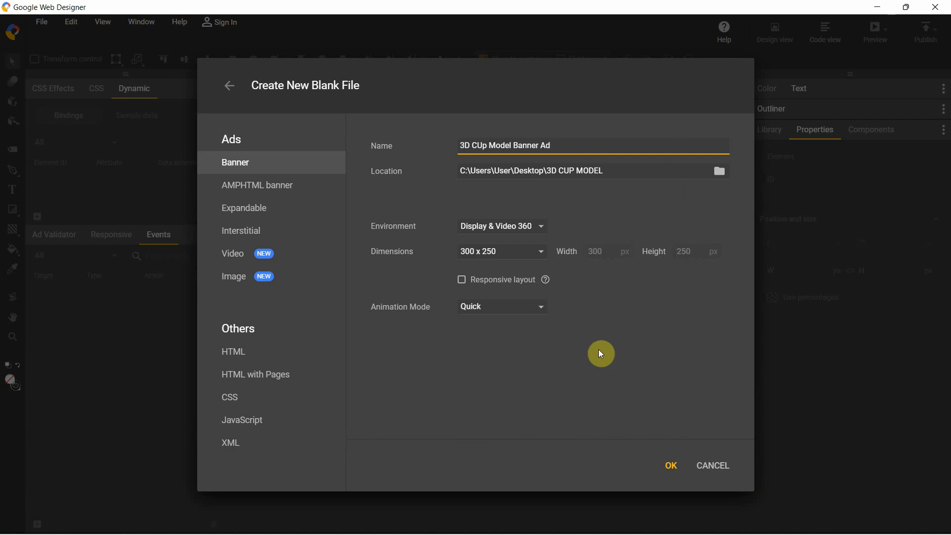
# Choose the Display & Video 360 environment and 300 x 600 dimensions, and create the banner
pyautogui.click(542, 231)
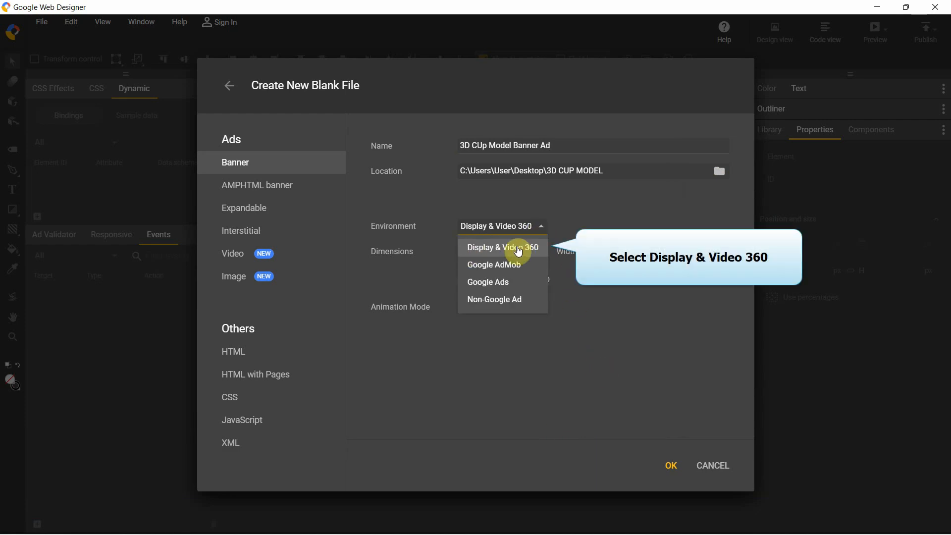
pyautogui.click(516, 251)
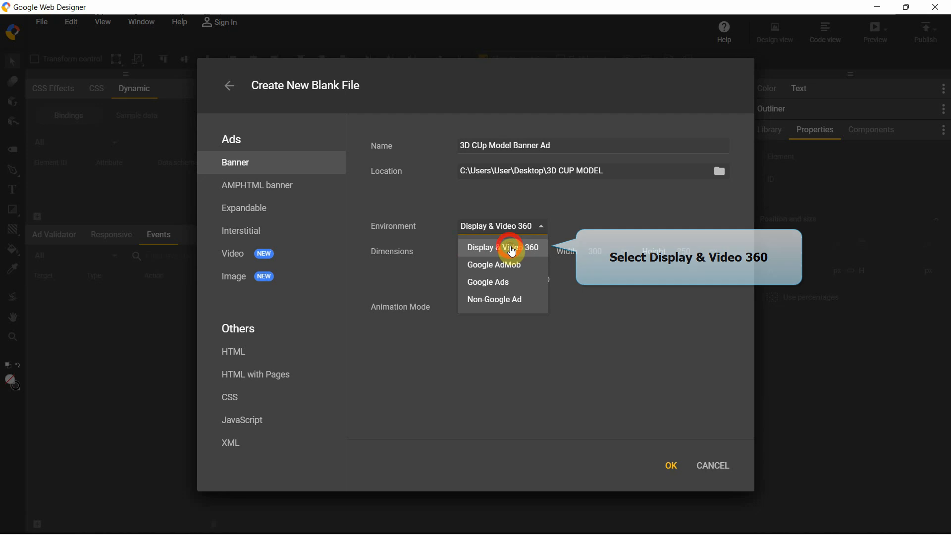
pyautogui.click(545, 255)
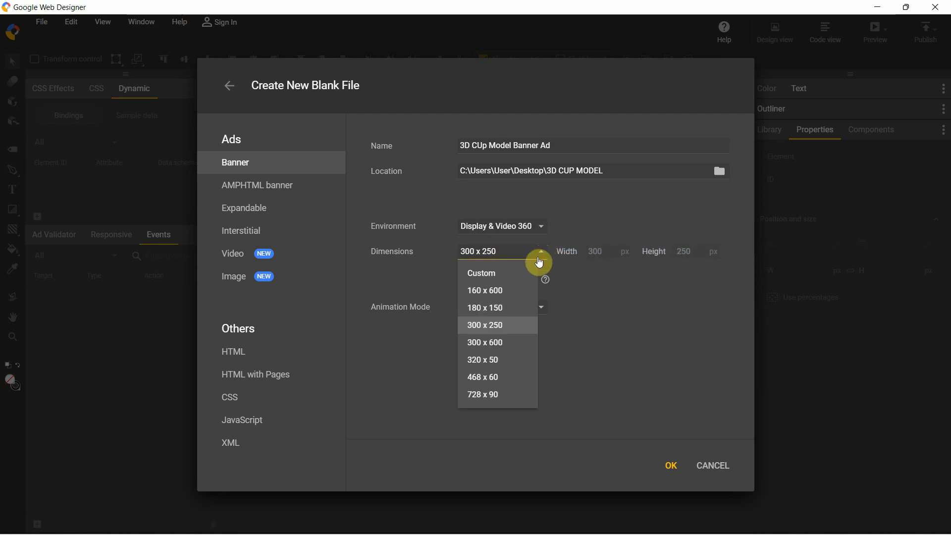
pyautogui.click(500, 343)
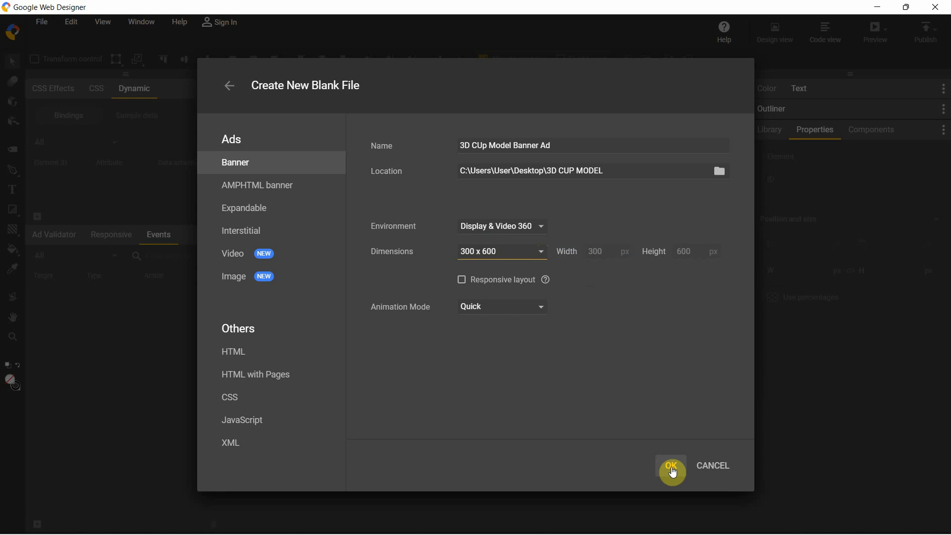
pyautogui.click(673, 471)
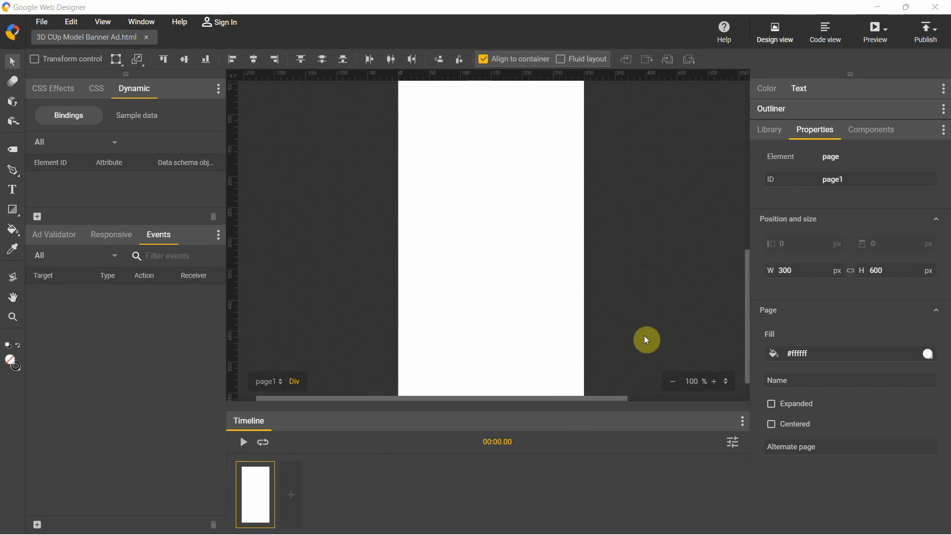
# Place a 3D Model Viewer component from Graphics & Effects on the banner page
pyautogui.click(873, 135)
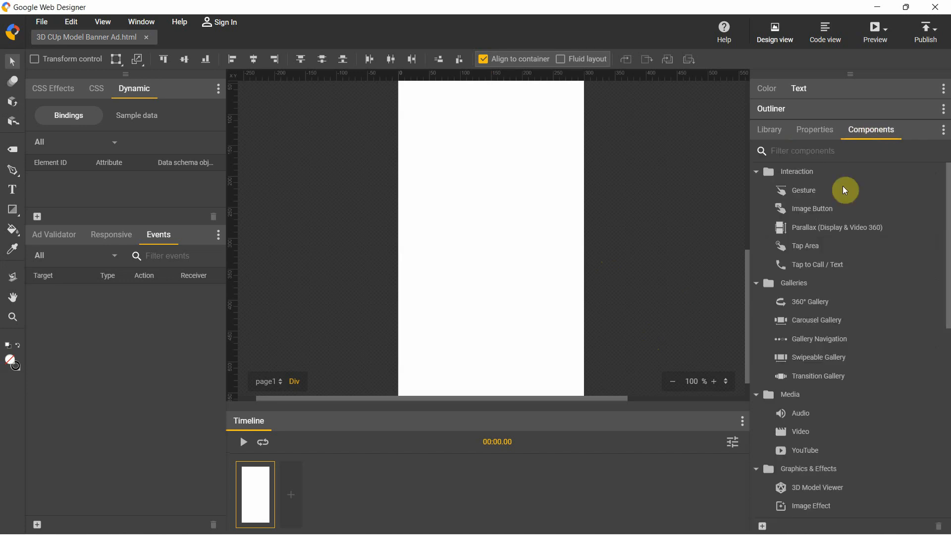
pyautogui.scroll(-3, 834, 418)
pyautogui.scroll(-2, 834, 417)
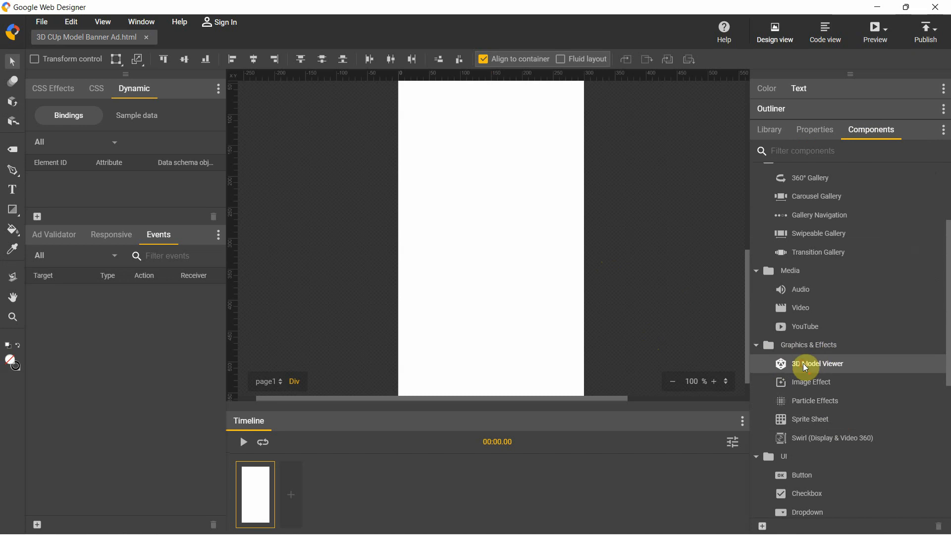
pyautogui.moveTo(824, 364); pyautogui.dragTo(417, 205)
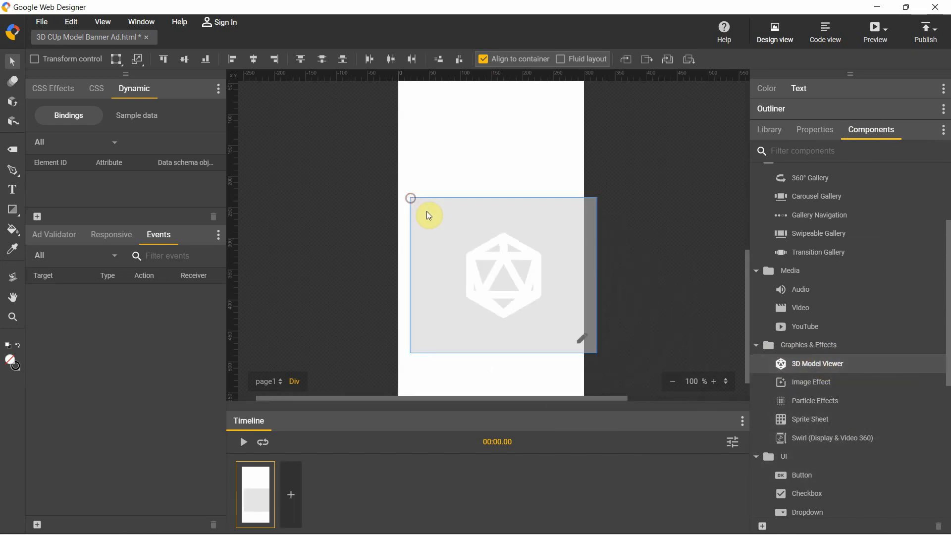
# Center the 3D Model Viewer horizontally and vertically on the page, aligned to its container
pyautogui.click(483, 59)
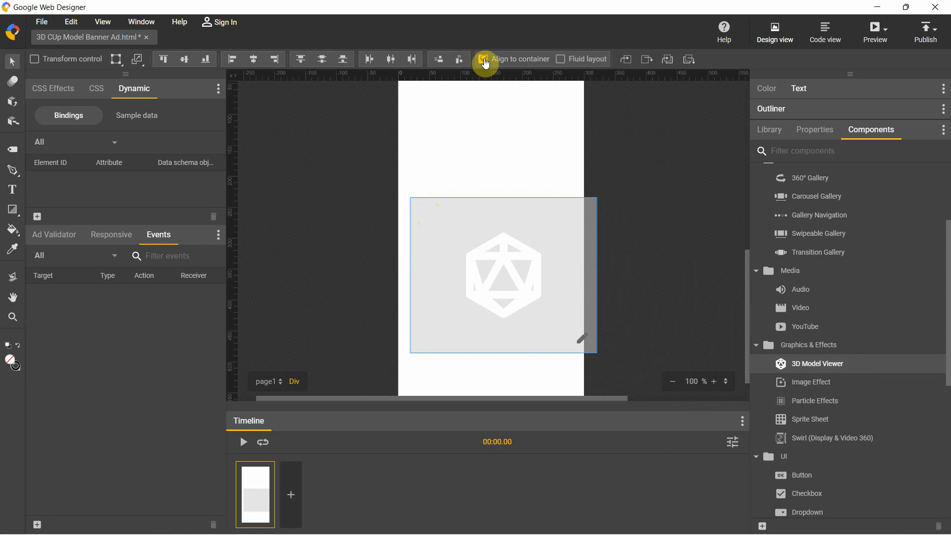
pyautogui.click(389, 60)
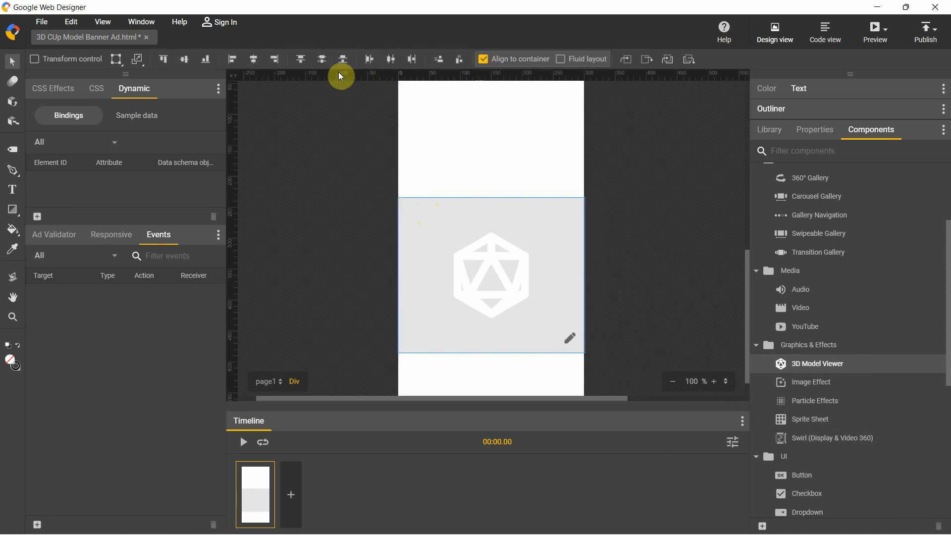
pyautogui.click(322, 61)
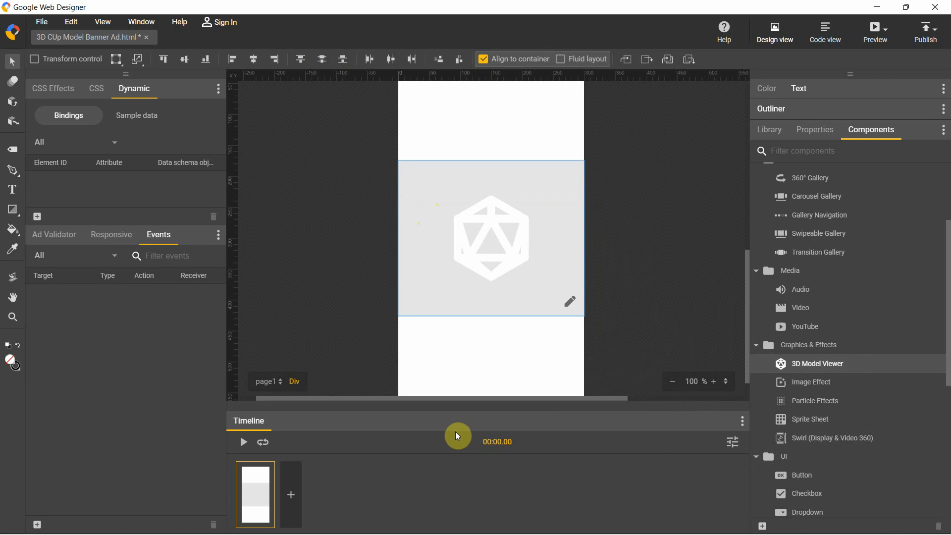
# Set the 3D Model Viewer's source to 3D Cup Model.glb from the 3D CUP MODEL folder
pyautogui.click(673, 386)
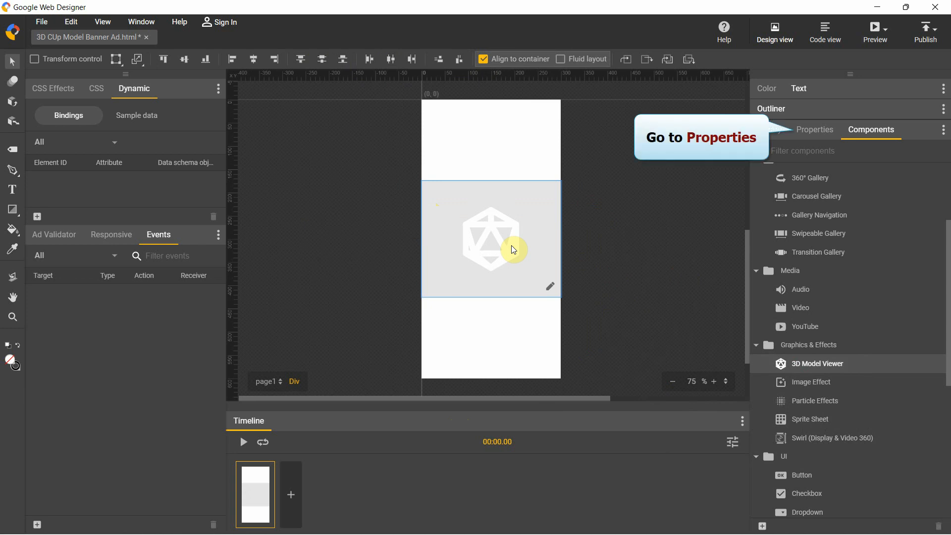
pyautogui.click(813, 130)
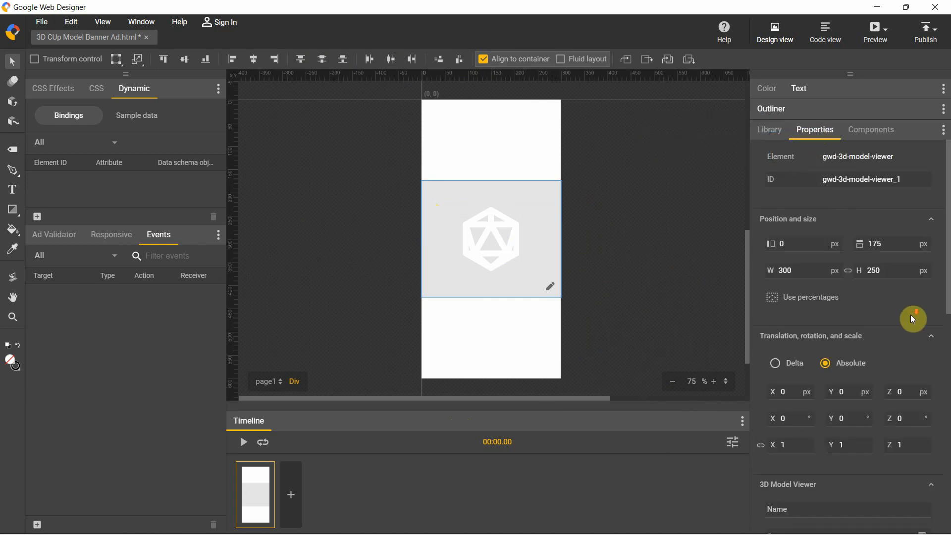
pyautogui.scroll(-3, 912, 317)
pyautogui.scroll(-3, 914, 317)
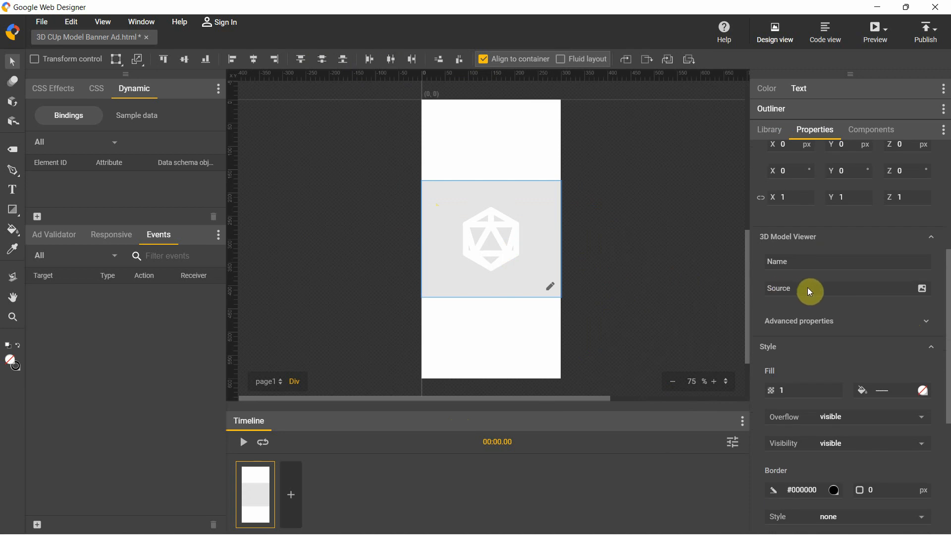
pyautogui.click(923, 289)
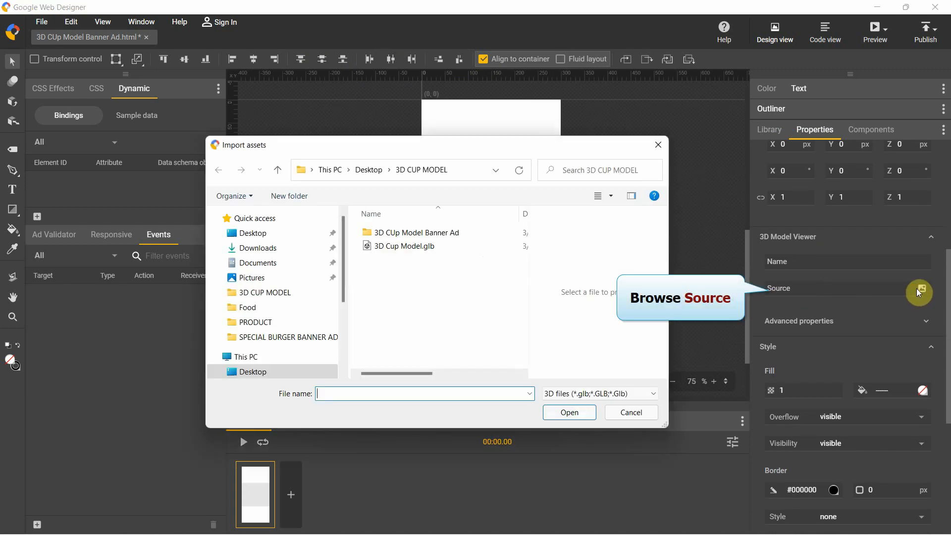
pyautogui.click(274, 233)
pyautogui.doubleClick(404, 250)
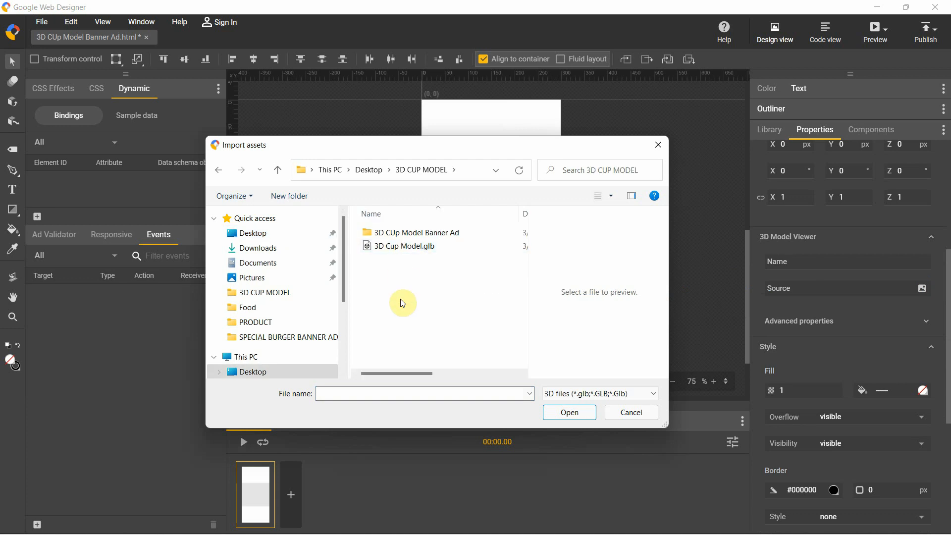
pyautogui.click(420, 251)
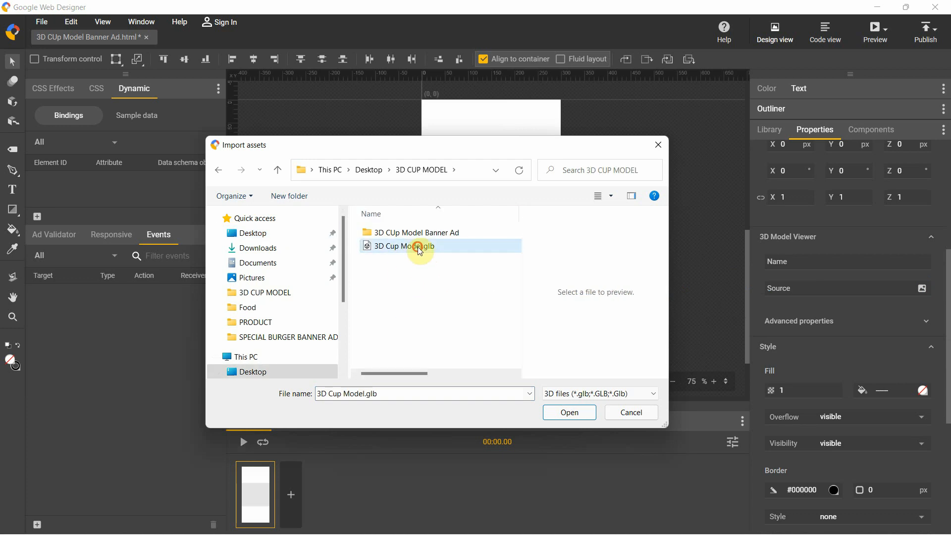
pyautogui.click(570, 412)
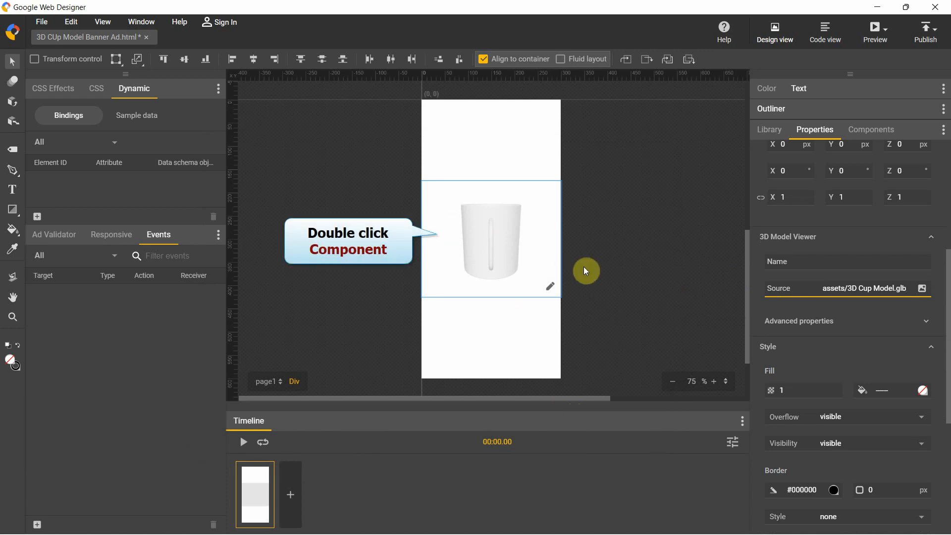
# Open the 3D Model Viewer component for editing, tilt the cup for a level view and show its material settings
pyautogui.doubleClick(513, 243)
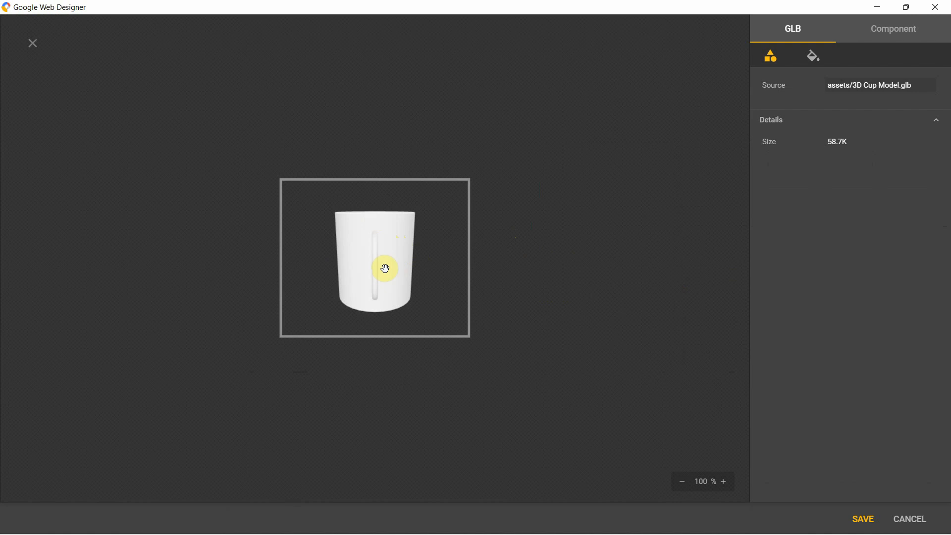
pyautogui.moveTo(385, 269)
pyautogui.mouseDown()
pyautogui.moveTo(382, 295)
pyautogui.moveTo(325, 272)
pyautogui.moveTo(353, 223)
pyautogui.moveTo(445, 249)
pyautogui.moveTo(389, 331)
pyautogui.moveTo(229, 282)
pyautogui.moveTo(422, 309)
pyautogui.moveTo(410, 365)
pyautogui.moveTo(404, 283)
pyautogui.moveTo(388, 248)
pyautogui.moveTo(365, 278)
pyautogui.moveTo(390, 273)
pyautogui.moveTo(374, 261)
pyautogui.moveTo(383, 264)
pyautogui.mouseUp()
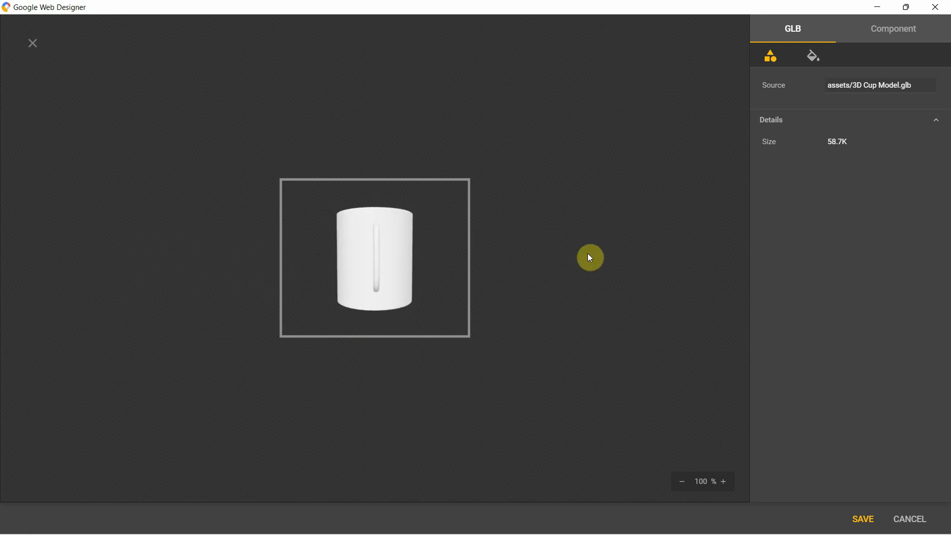
pyautogui.click(814, 59)
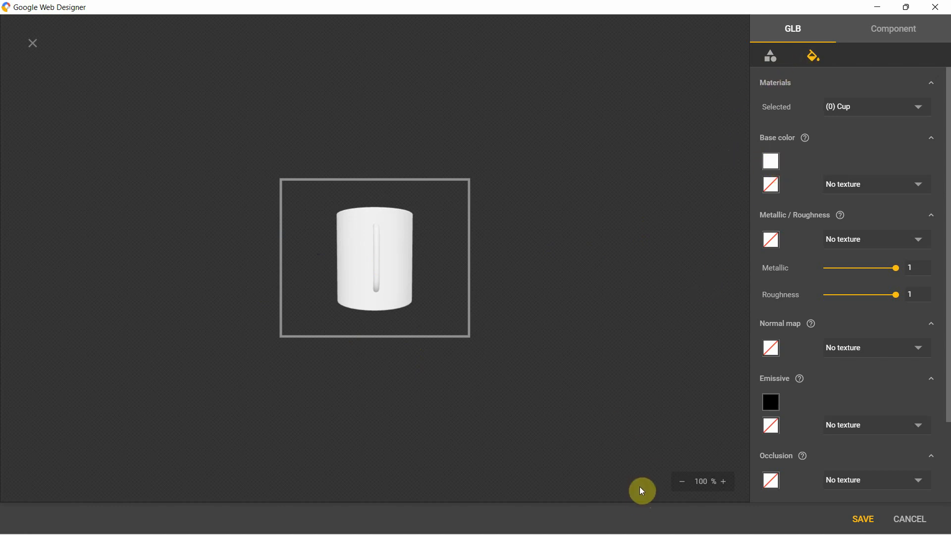
# Copy the dark brown fill's hex code from 300X600 Banner.ai in Illustrator, and open the Cup material's base color in Google Web Designer
pyautogui.click(626, 521)
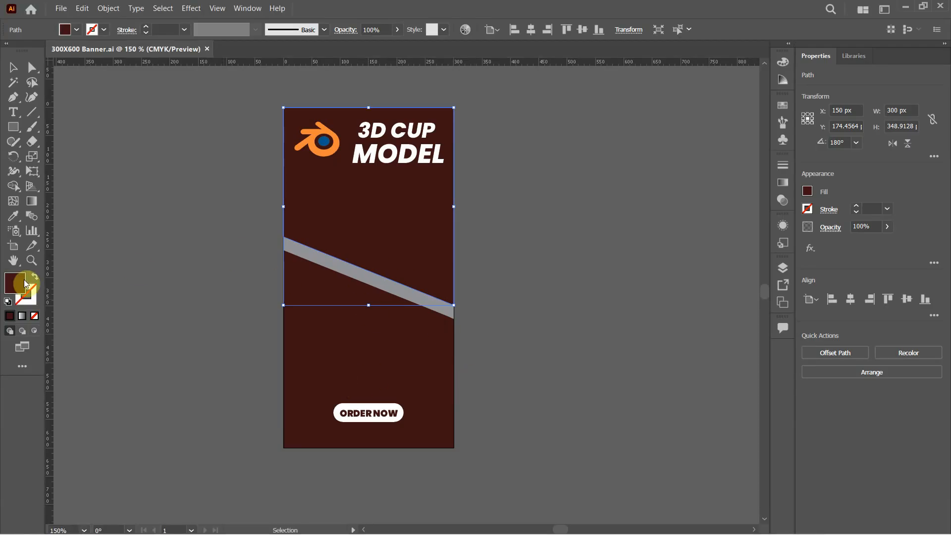
pyautogui.doubleClick(19, 286)
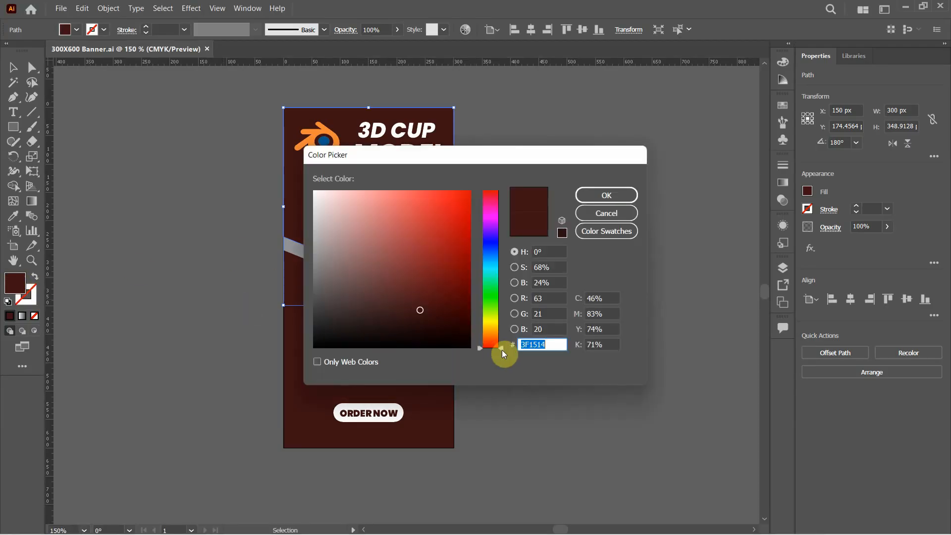
pyautogui.rightClick(527, 344)
pyautogui.click(569, 385)
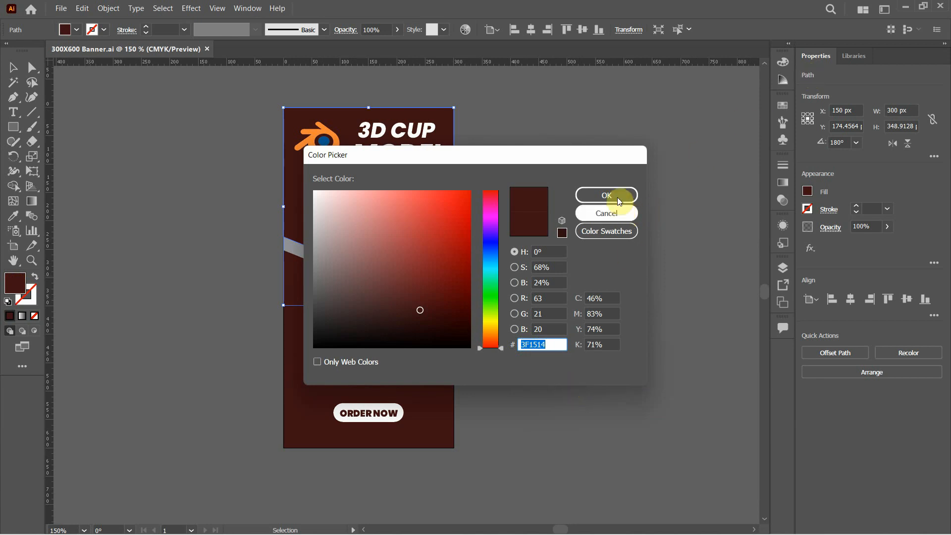
pyautogui.click(619, 213)
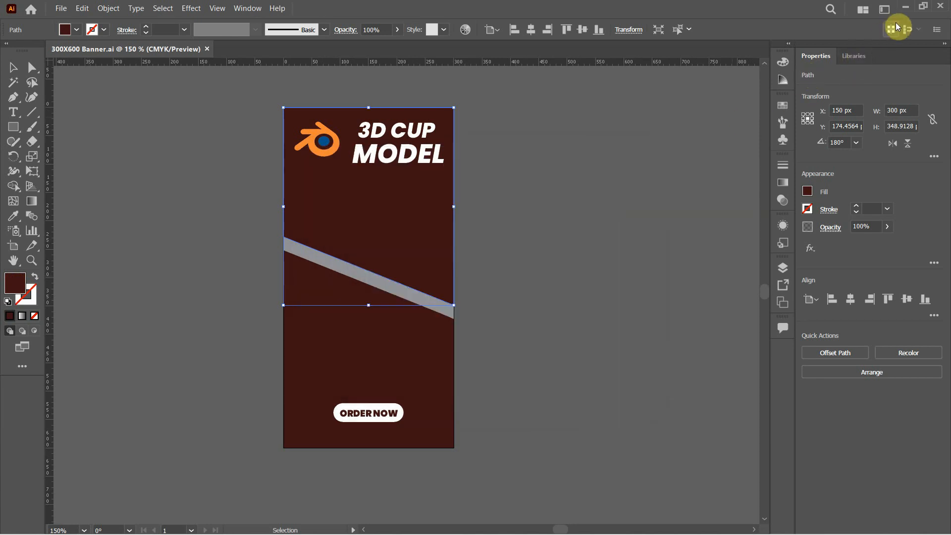
pyautogui.click(905, 8)
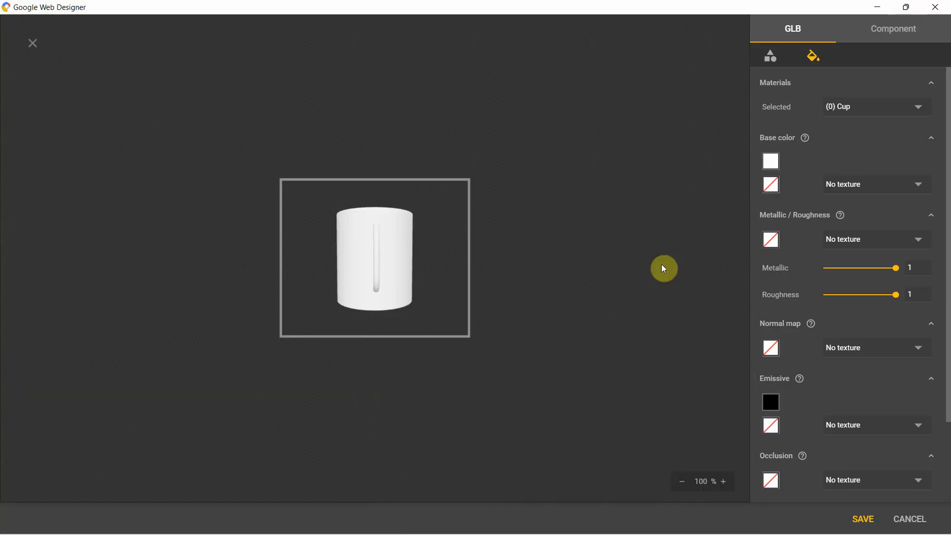
pyautogui.click(773, 162)
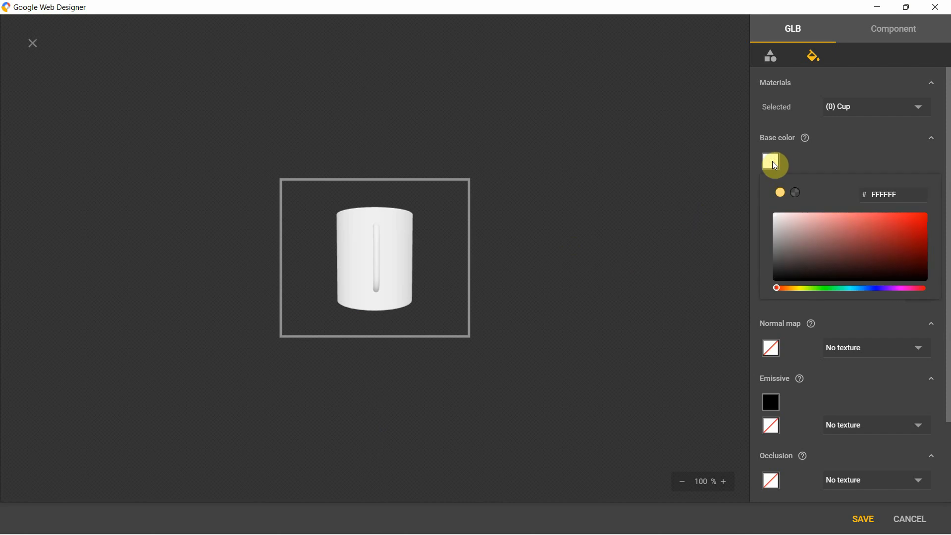
# Try dark reds 521F1F and 461010 and blues 102346 and 2F4162 as the Cup material's base color
pyautogui.click(864, 257)
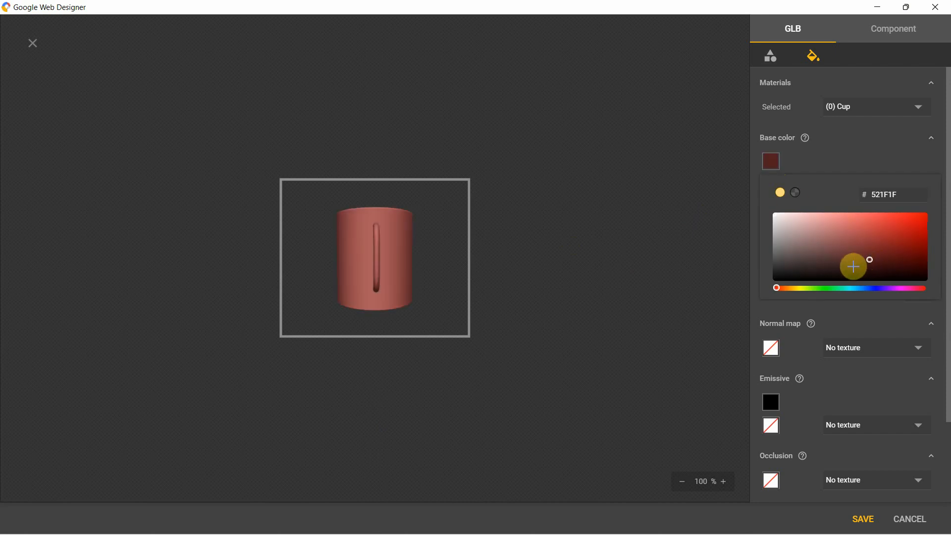
pyautogui.click(851, 270)
pyautogui.click(894, 262)
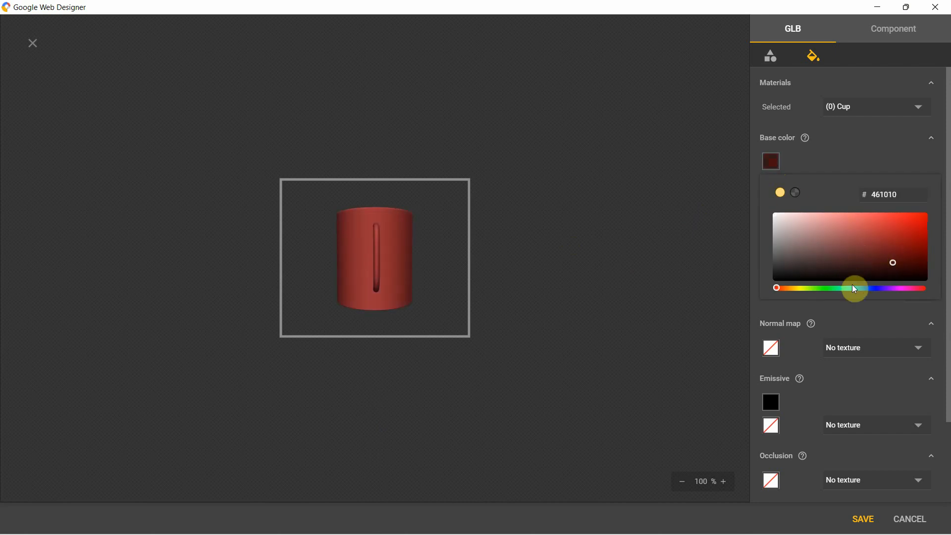
pyautogui.moveTo(817, 289); pyautogui.dragTo(869, 291)
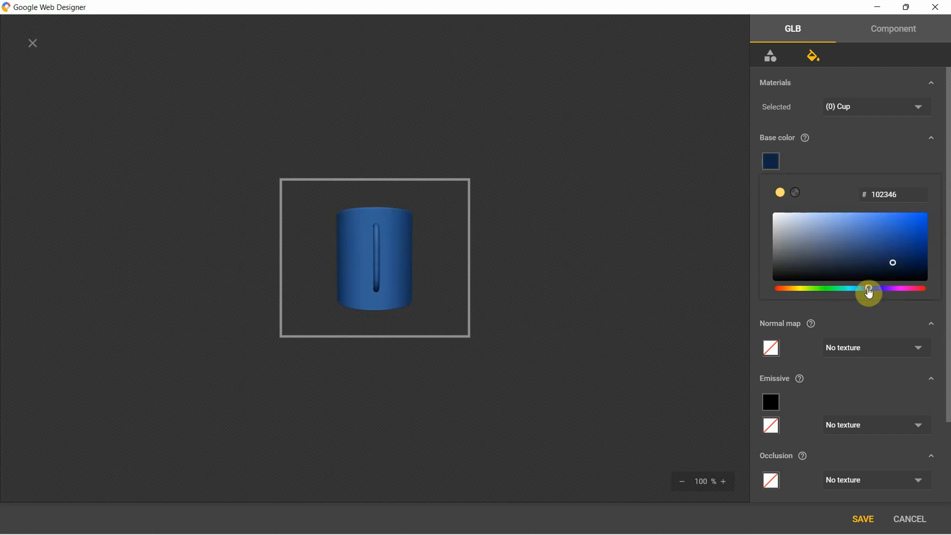
pyautogui.click(854, 256)
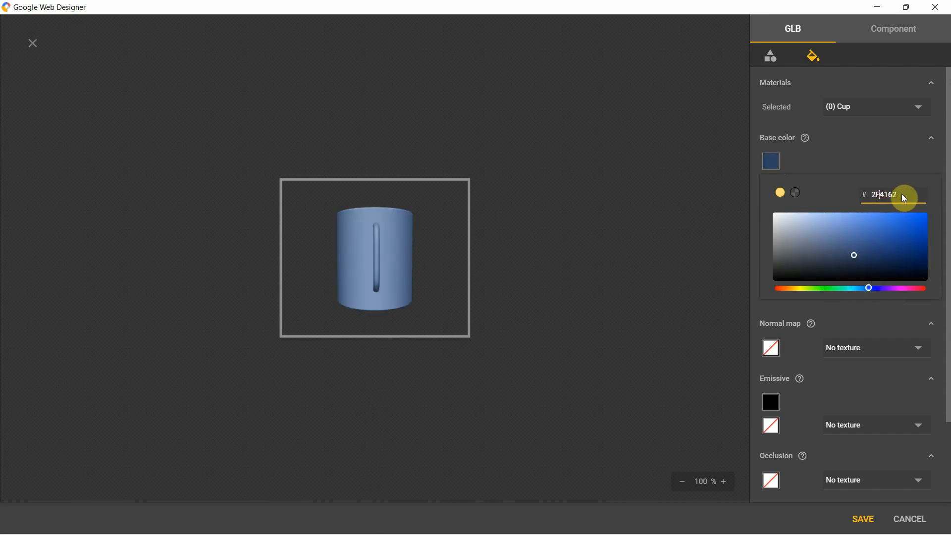
# Set the Cup material's base color to the copied hex code 3F1514 and check the cup from above
pyautogui.click(881, 196)
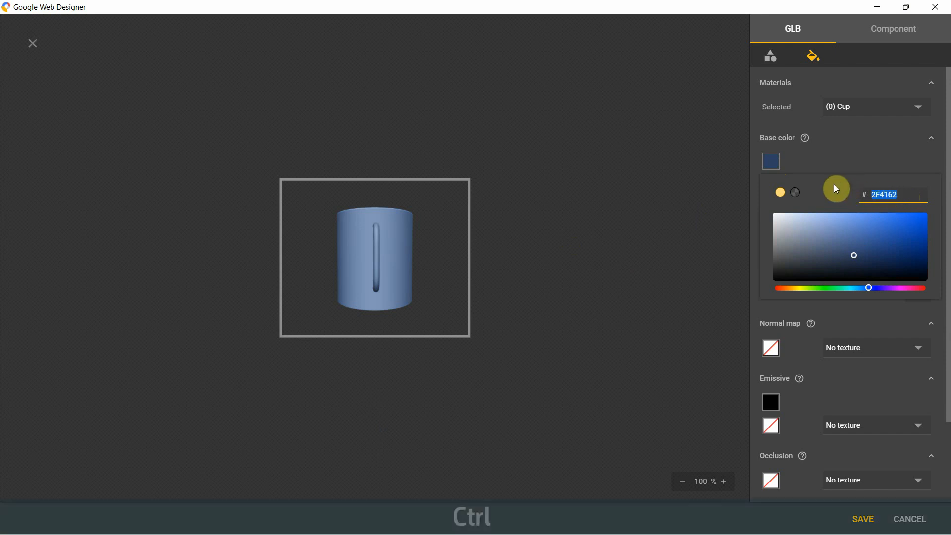
pyautogui.hotkey('ctrl', 'v')
pyautogui.press('Return')
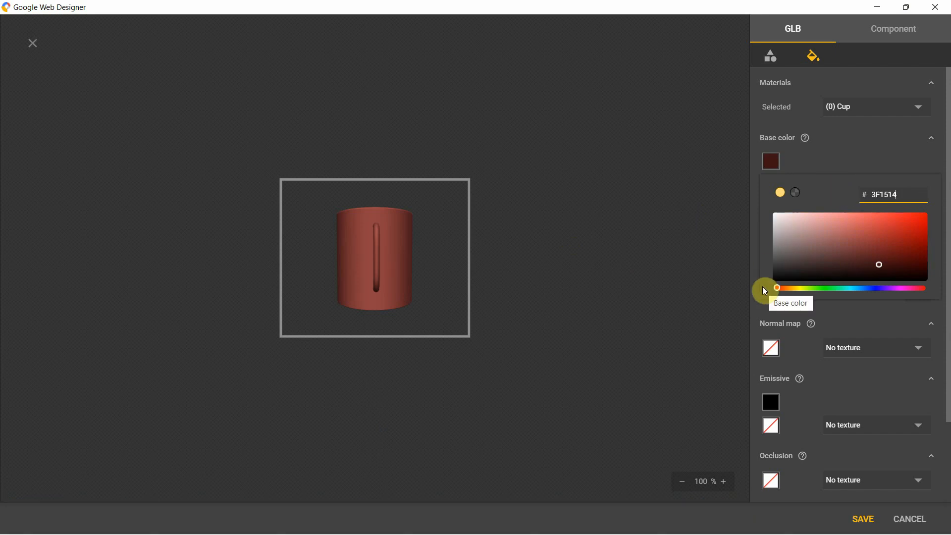
pyautogui.moveTo(398, 236); pyautogui.dragTo(386, 272)
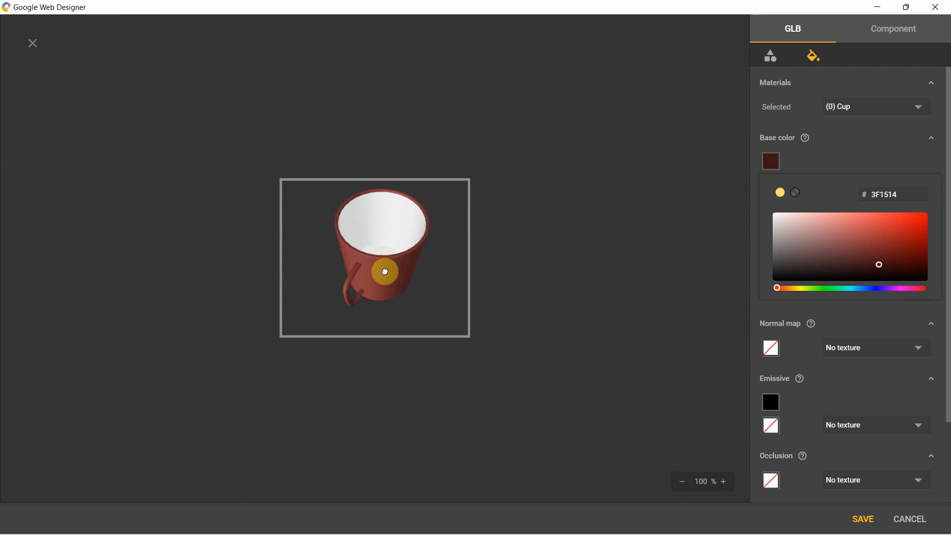
pyautogui.click(815, 168)
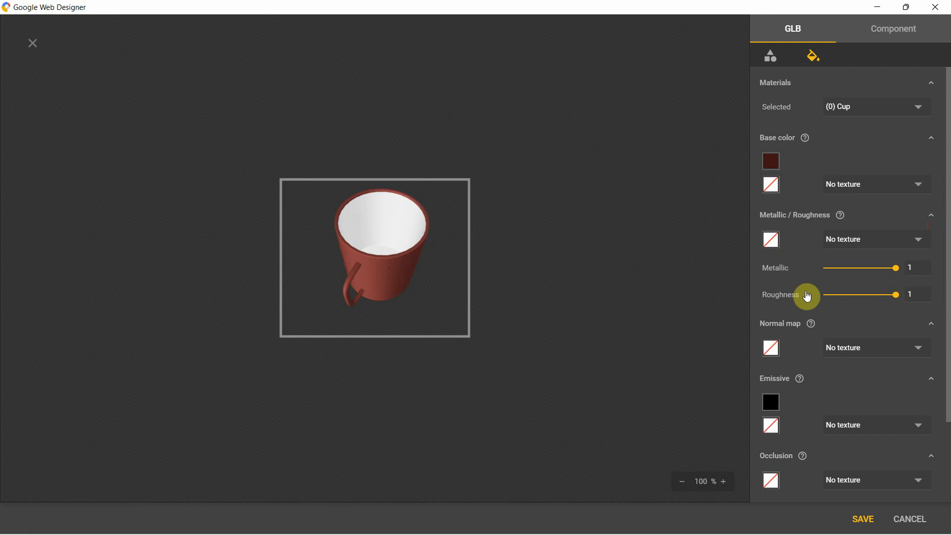
# Lower the Cup material's roughness to 0.31 and check its shine from the side
pyautogui.moveTo(410, 259); pyautogui.dragTo(397, 241)
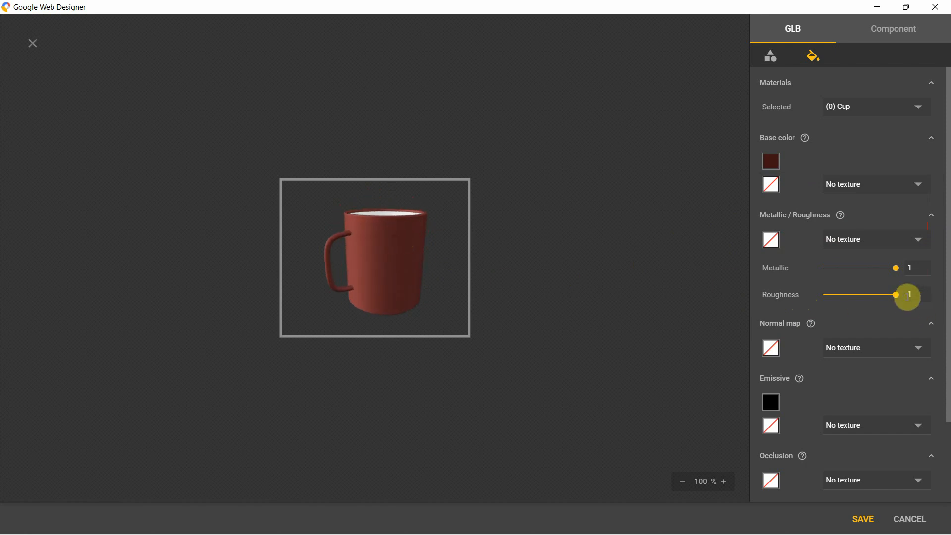
pyautogui.moveTo(900, 301); pyautogui.dragTo(848, 297)
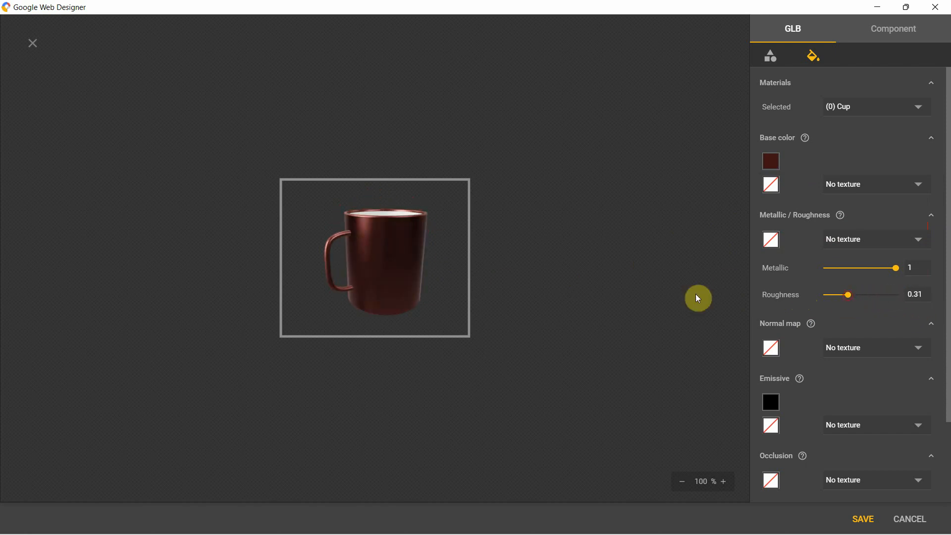
pyautogui.moveTo(388, 252)
pyautogui.mouseDown()
pyautogui.moveTo(389, 278)
pyautogui.moveTo(306, 238)
pyautogui.moveTo(347, 226)
pyautogui.moveTo(385, 258)
pyautogui.moveTo(376, 272)
pyautogui.moveTo(396, 263)
pyautogui.mouseUp()
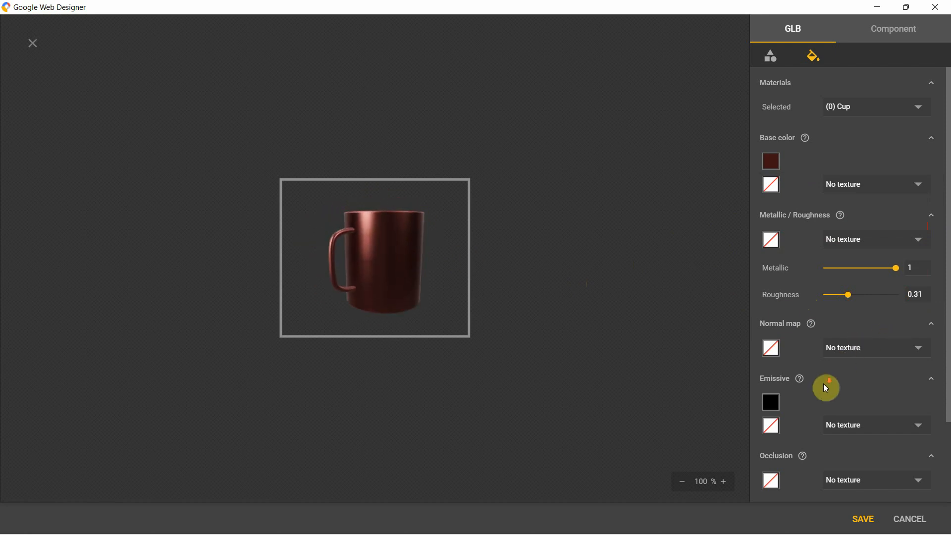
pyautogui.scroll(-3, 824, 384)
pyautogui.scroll(3, 816, 376)
pyautogui.scroll(-3, 816, 377)
pyautogui.scroll(3, 817, 377)
# Set the component's environmental lighting exposure to 2 and inspect the cup's brightness
pyautogui.click(894, 30)
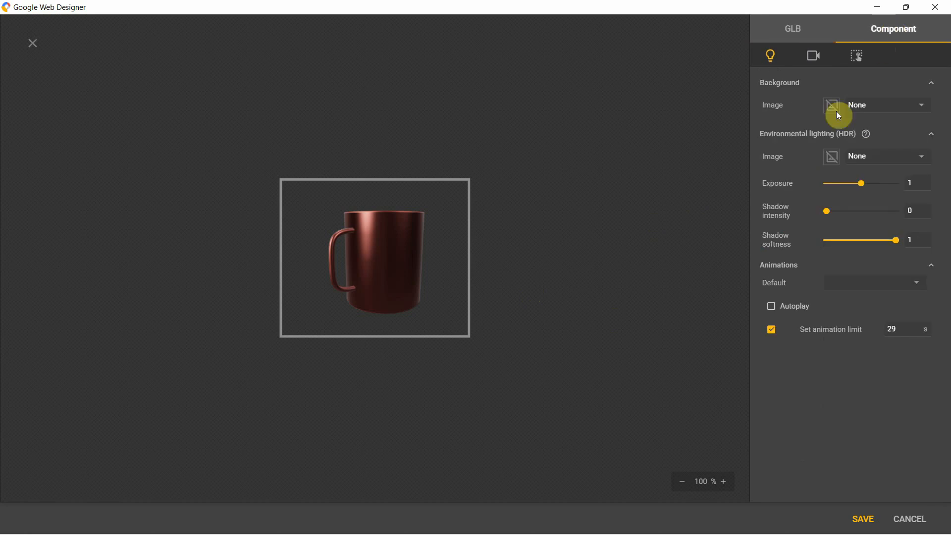
pyautogui.click(907, 188)
pyautogui.write('2')
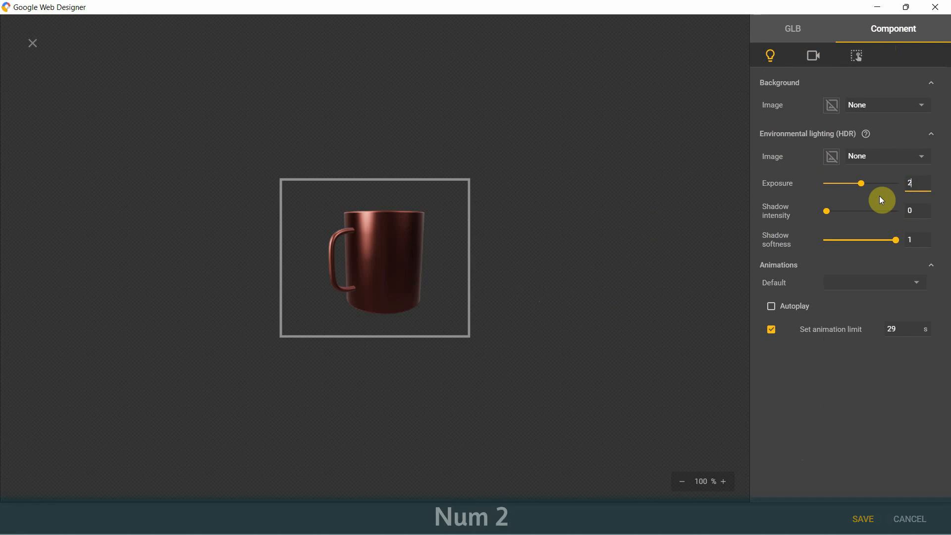
pyautogui.press('Return')
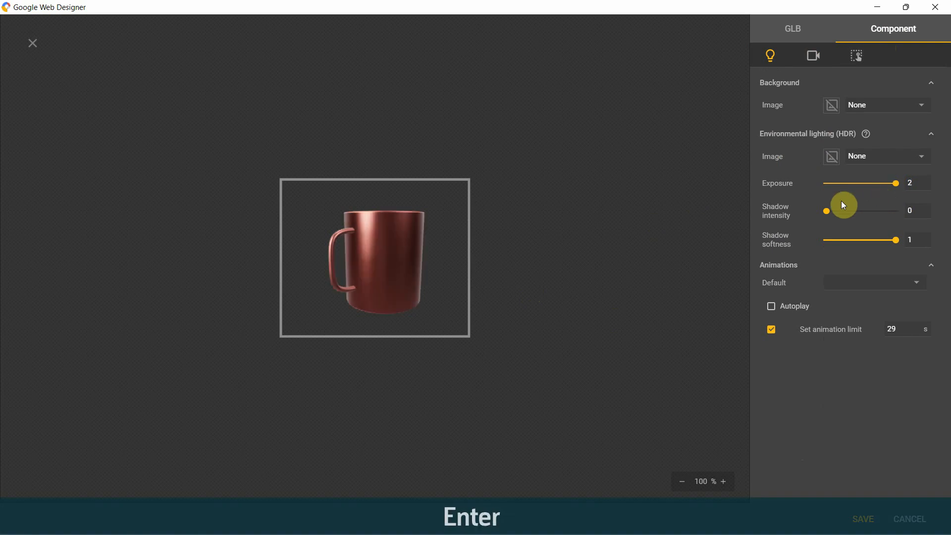
pyautogui.moveTo(371, 255); pyautogui.dragTo(365, 276)
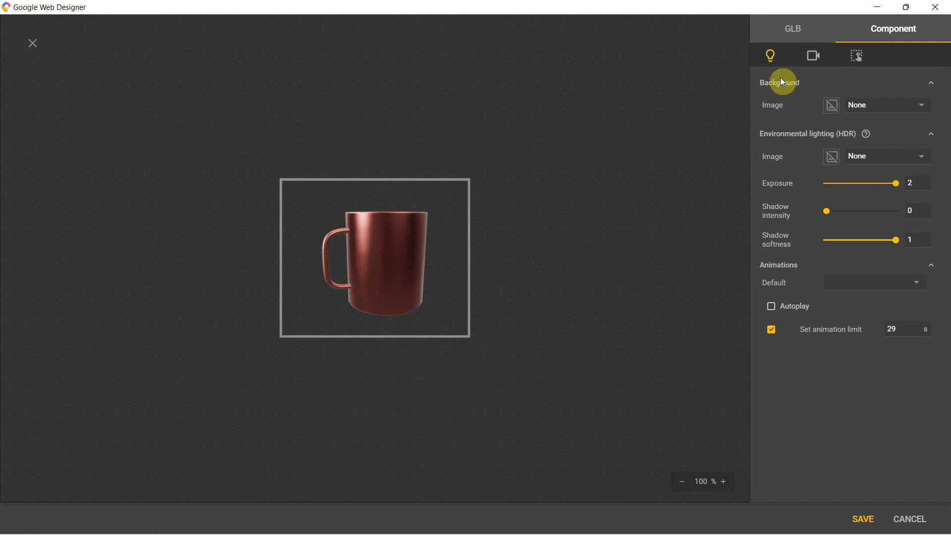
# Set the initial camera view to yaw 24° and pitch 67°, and save the 3D Model Viewer changes
pyautogui.click(815, 58)
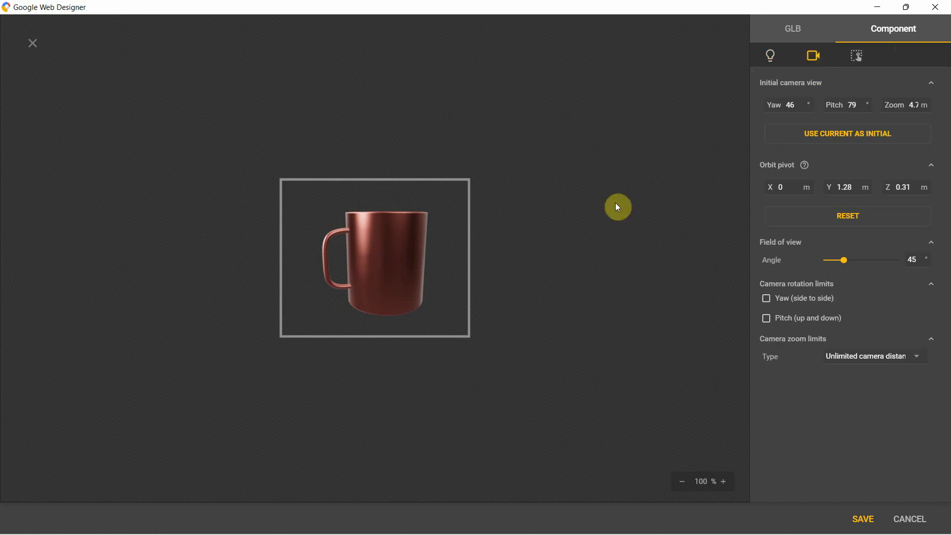
pyautogui.moveTo(389, 274); pyautogui.dragTo(407, 281)
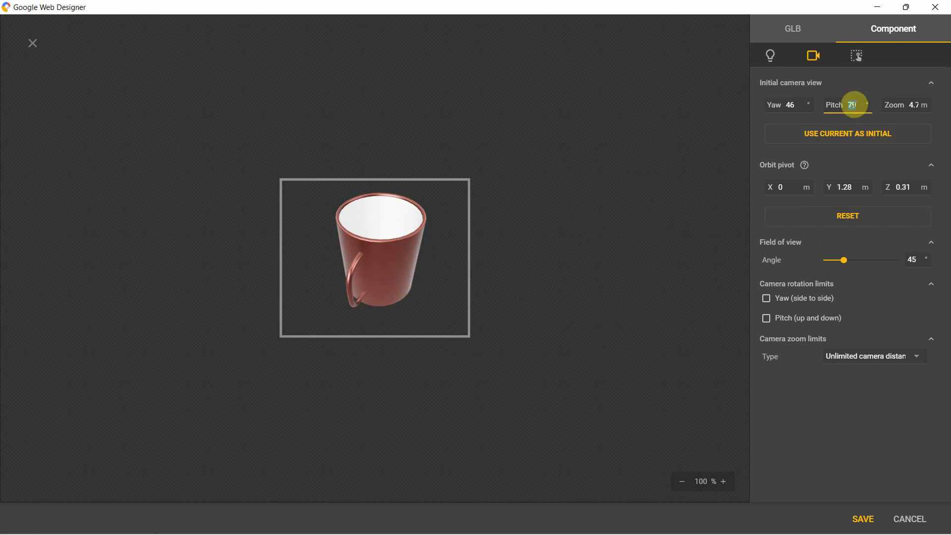
pyautogui.press('Return')
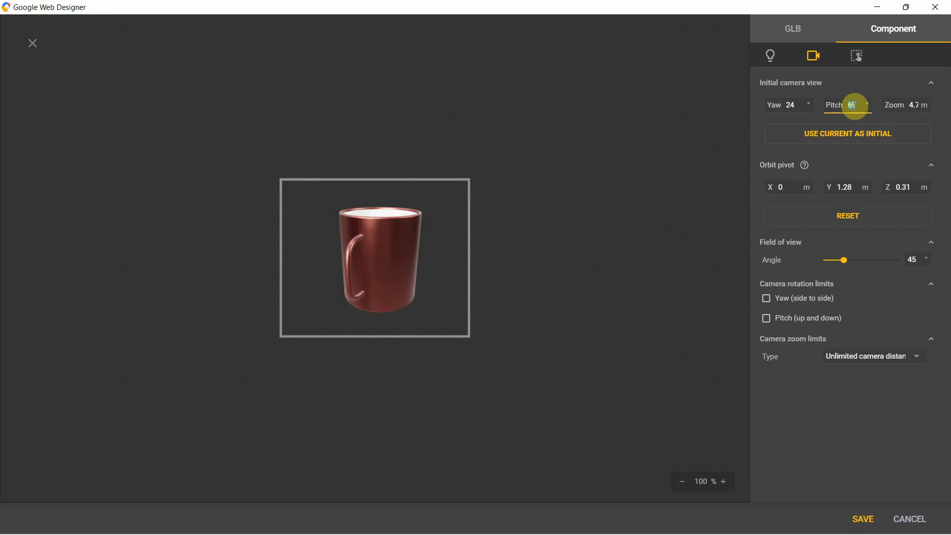
pyautogui.write('67')
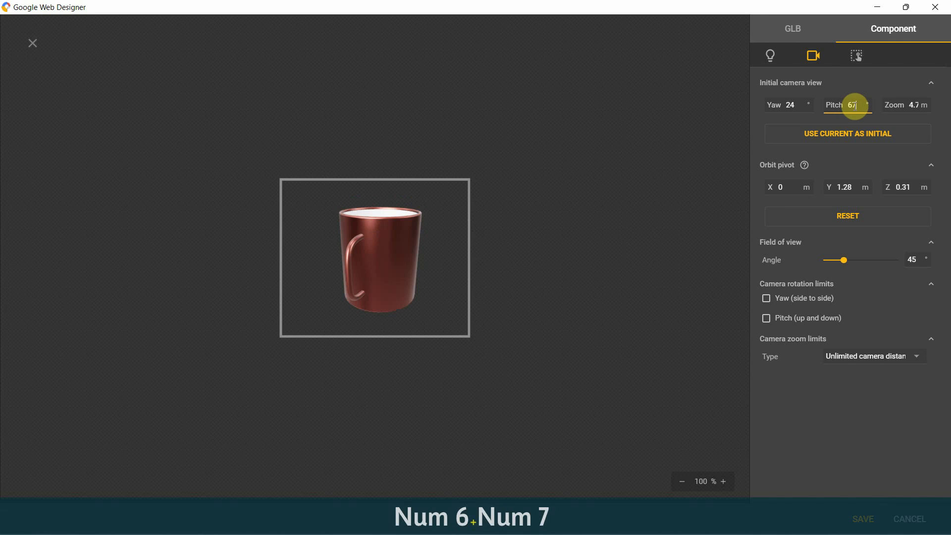
pyautogui.press('Return')
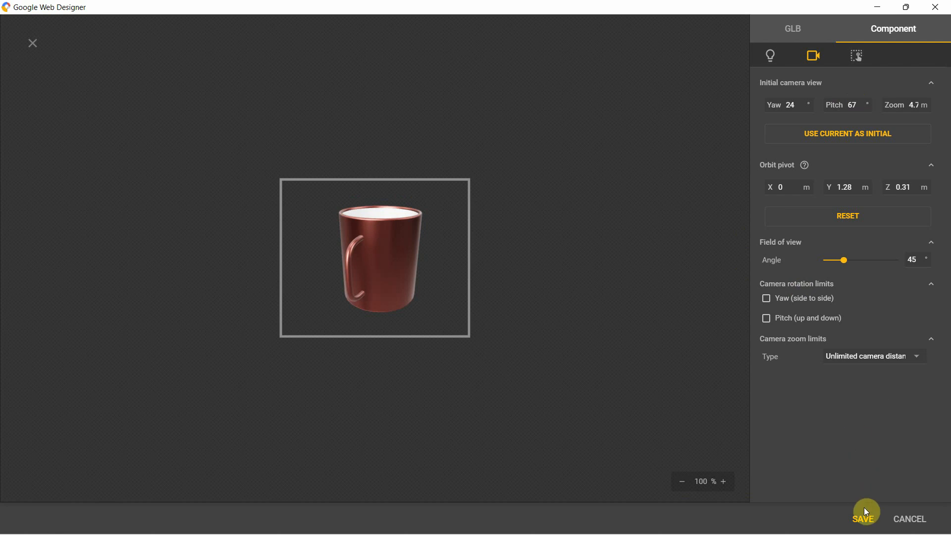
pyautogui.click(866, 520)
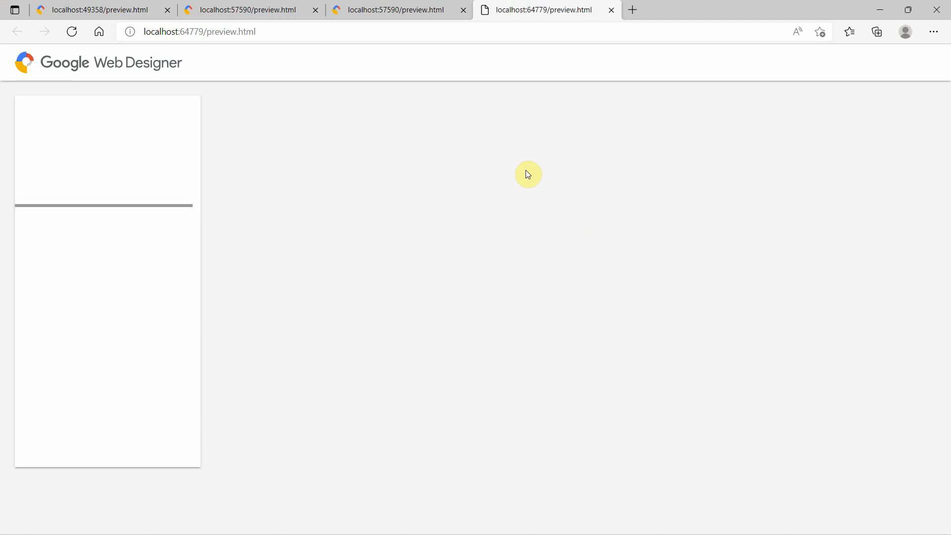
# Close the three older preview tabs in the browser, keeping only the current banner preview
pyautogui.click(464, 10)
pyautogui.click(315, 10)
pyautogui.click(167, 10)
# Test rotating the cup in the browser preview before and after reloading, and return to Google Web Designer with the component deselected
pyautogui.moveTo(91, 227); pyautogui.dragTo(77, 36)
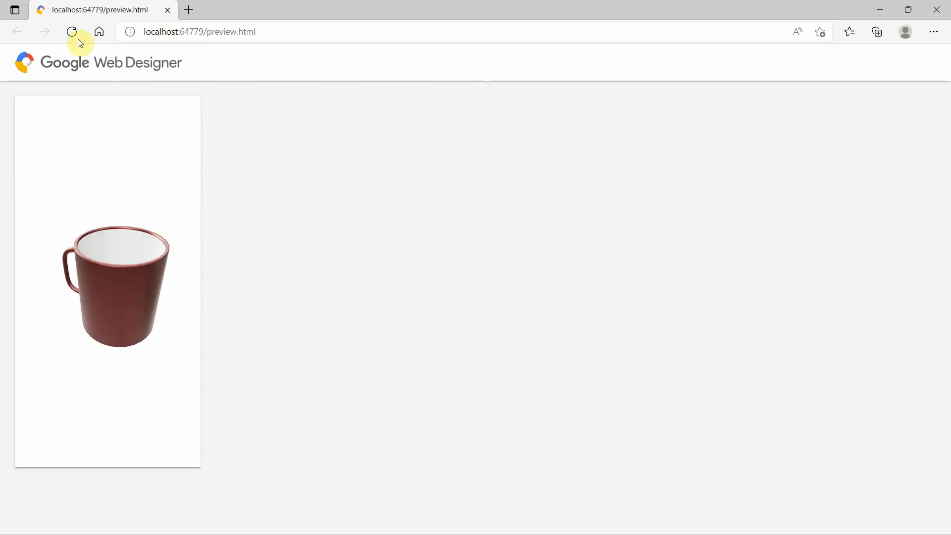
pyautogui.click(72, 31)
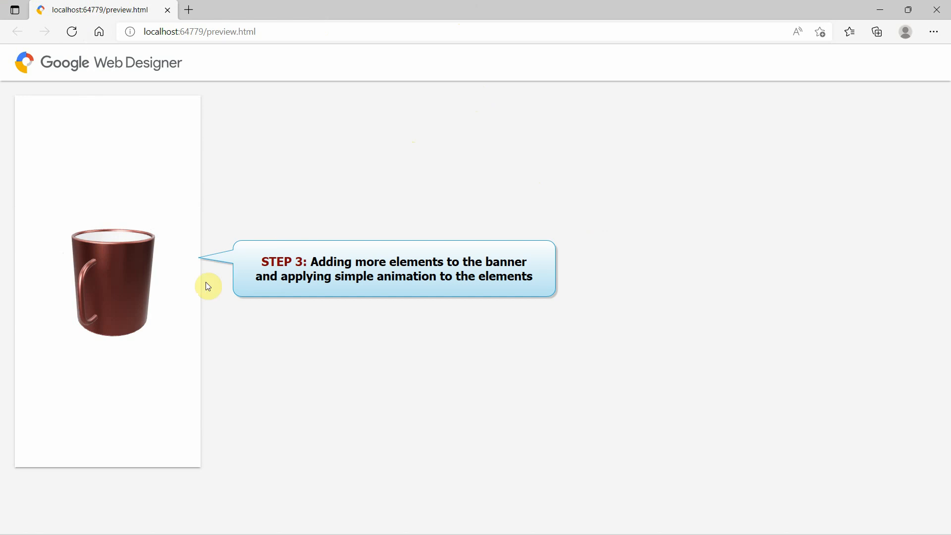
pyautogui.moveTo(121, 276); pyautogui.dragTo(107, 347)
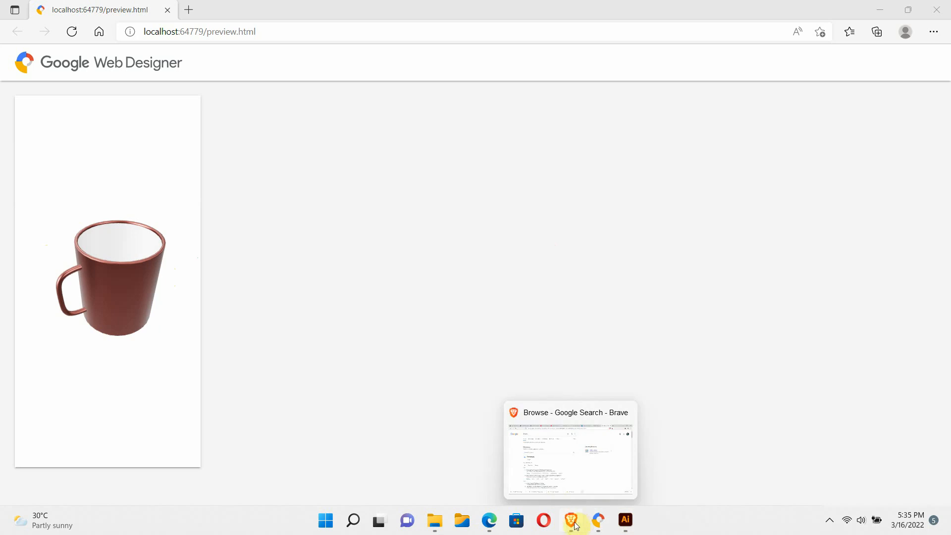
pyautogui.click(597, 526)
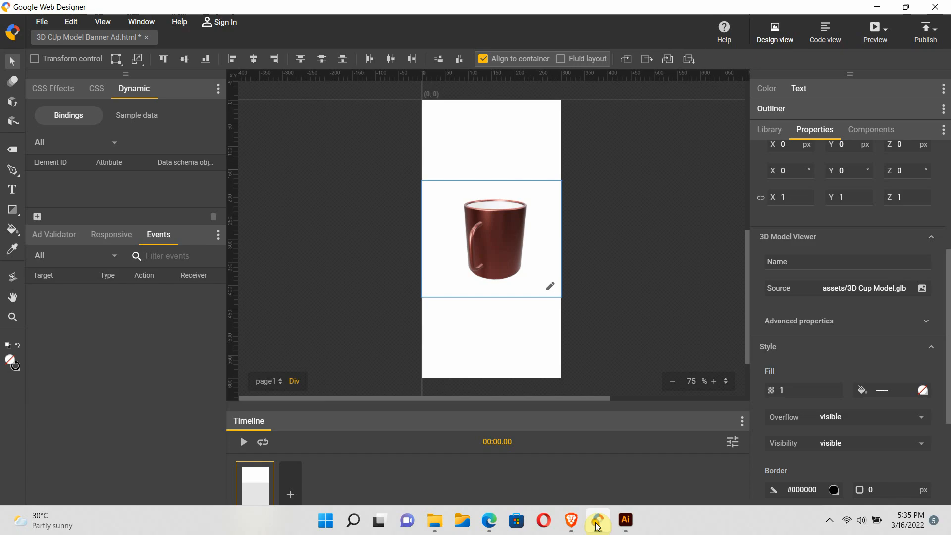
pyautogui.click(657, 273)
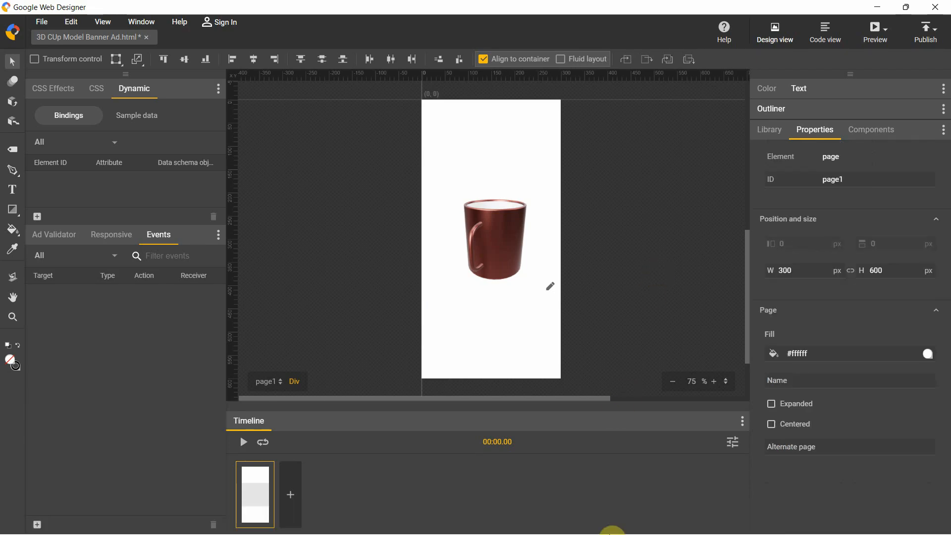
# Switch to Adobe Illustrator and add all the artwork of 300X600 Banner.ai to Asset Export as separate assets
pyautogui.click(625, 520)
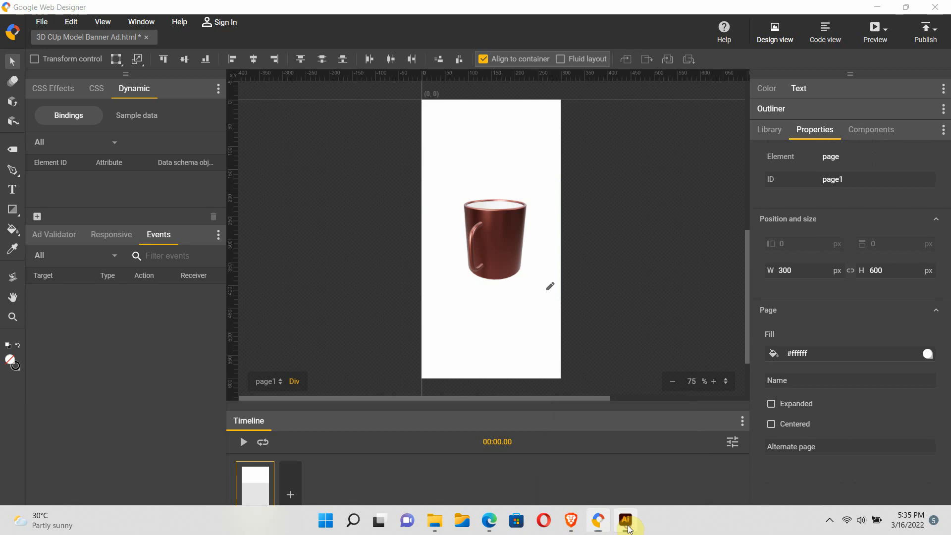
pyautogui.click(257, 90)
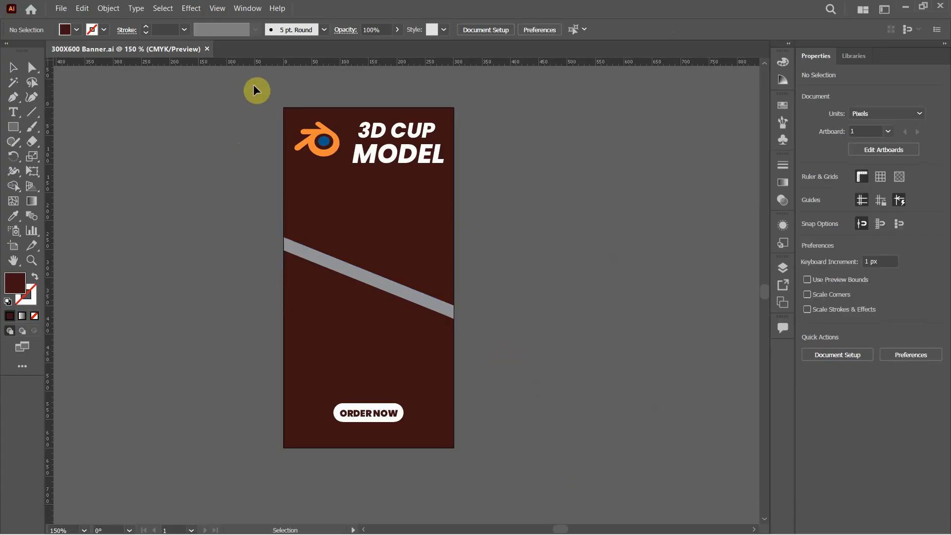
pyautogui.moveTo(257, 90); pyautogui.dragTo(484, 455)
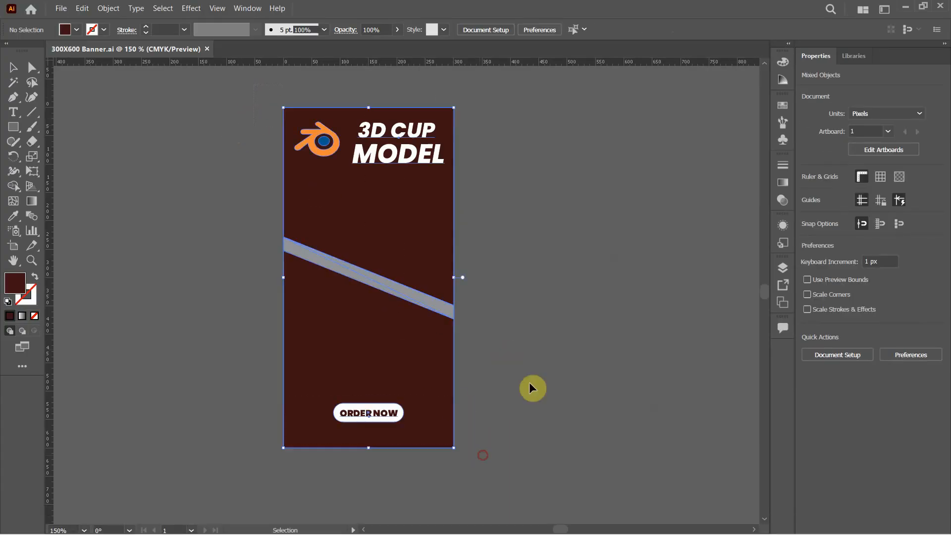
pyautogui.click(559, 347)
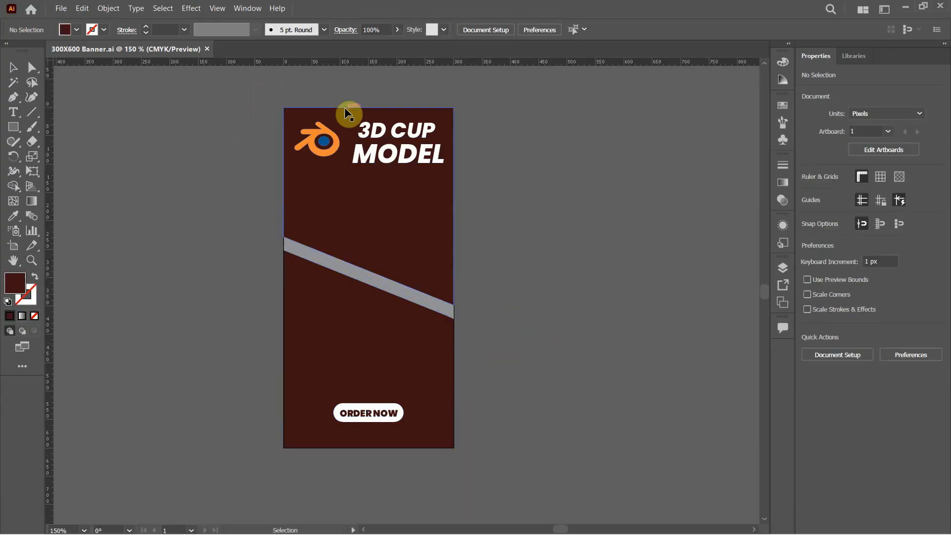
pyautogui.click(248, 11)
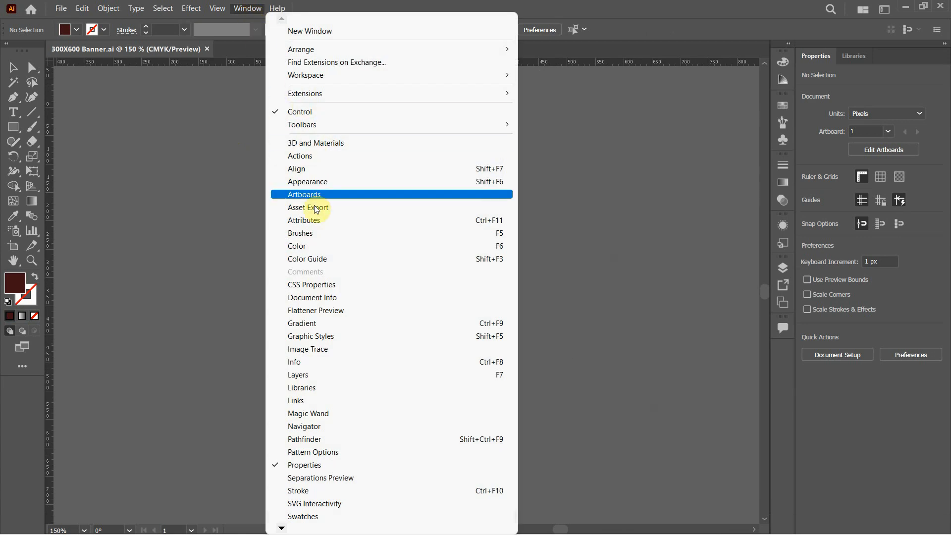
pyautogui.click(330, 208)
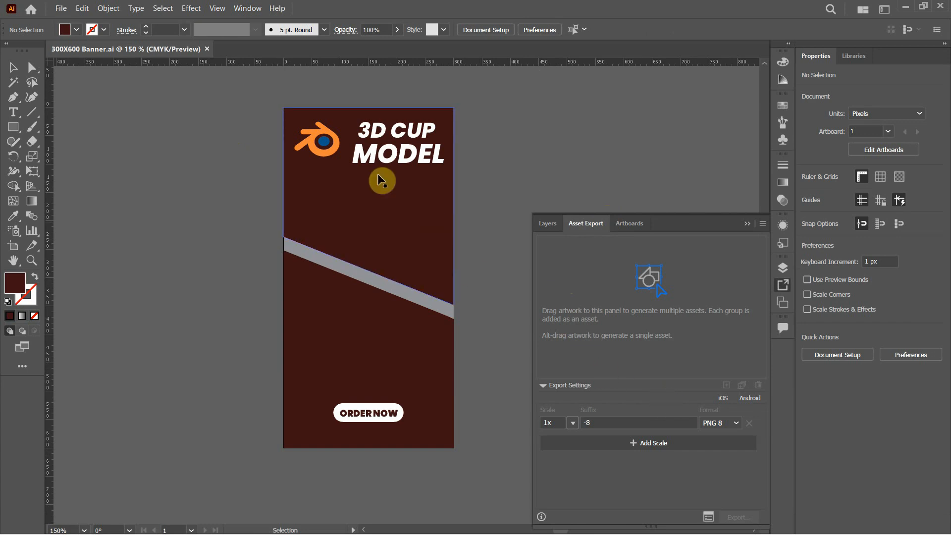
pyautogui.moveTo(262, 95); pyautogui.dragTo(471, 453)
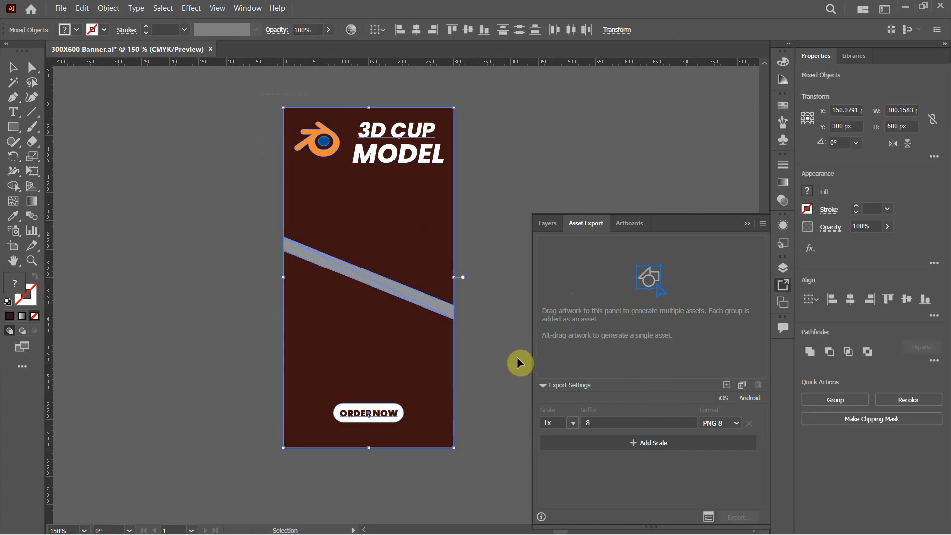
pyautogui.click(743, 386)
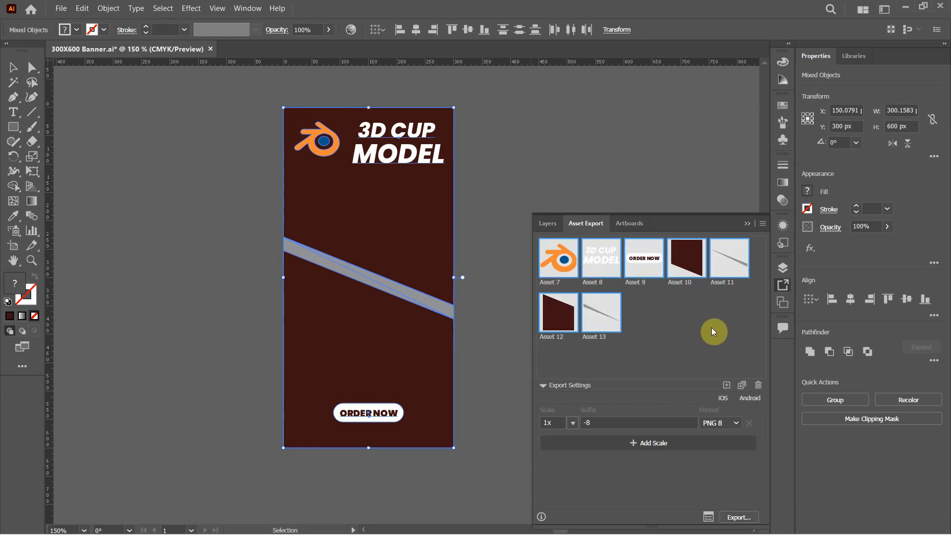
# Export all assets for screens at 1x scale in PNG 8 format to the 3D CUP MODEL folder on the Desktop
pyautogui.click(709, 518)
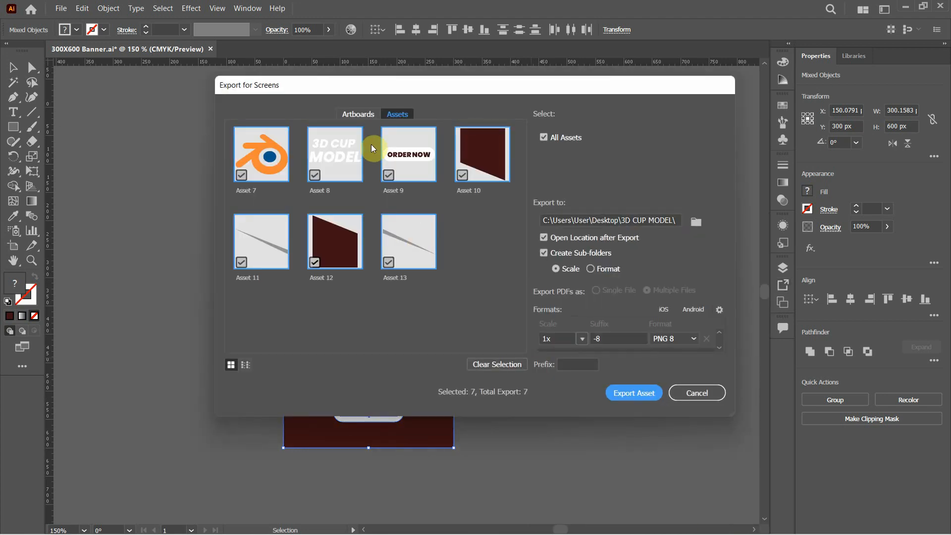
pyautogui.click(545, 139)
pyautogui.click(545, 139)
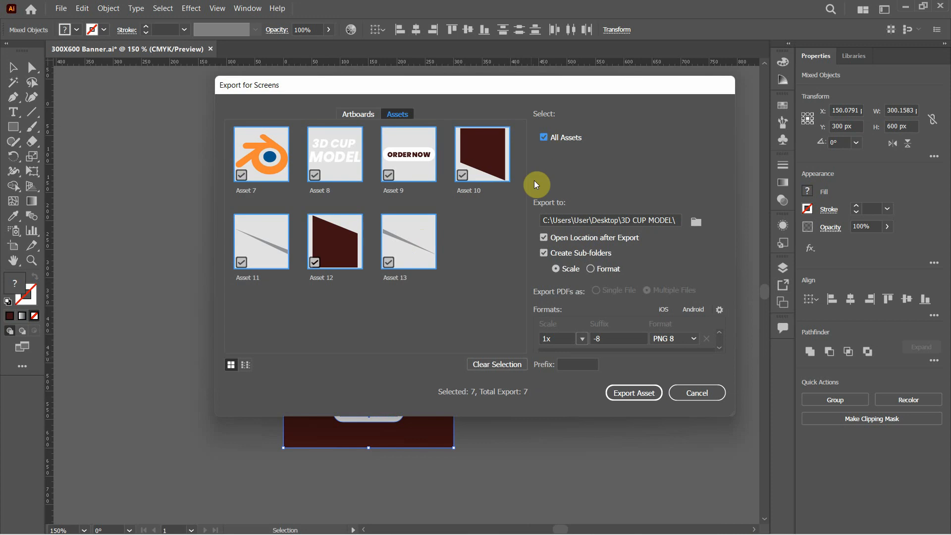
pyautogui.click(694, 338)
pyautogui.click(677, 370)
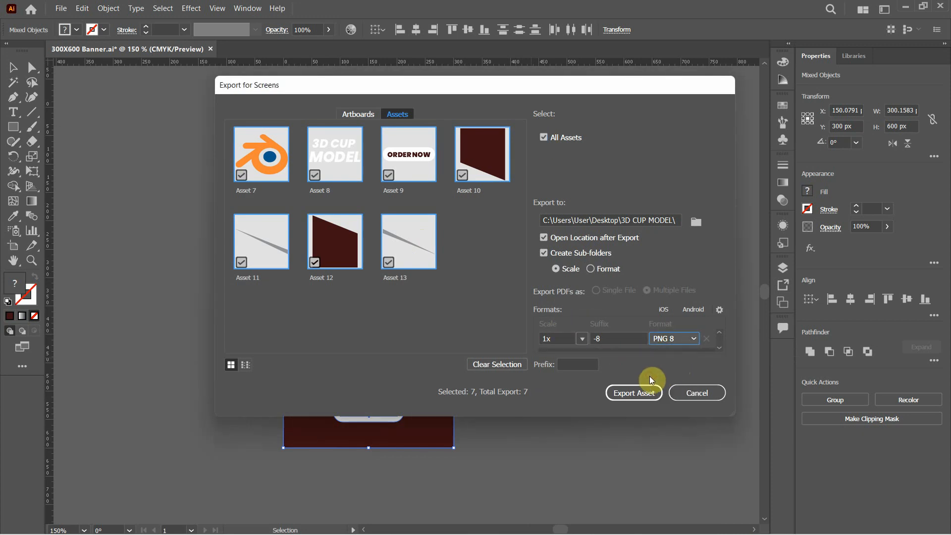
pyautogui.click(696, 221)
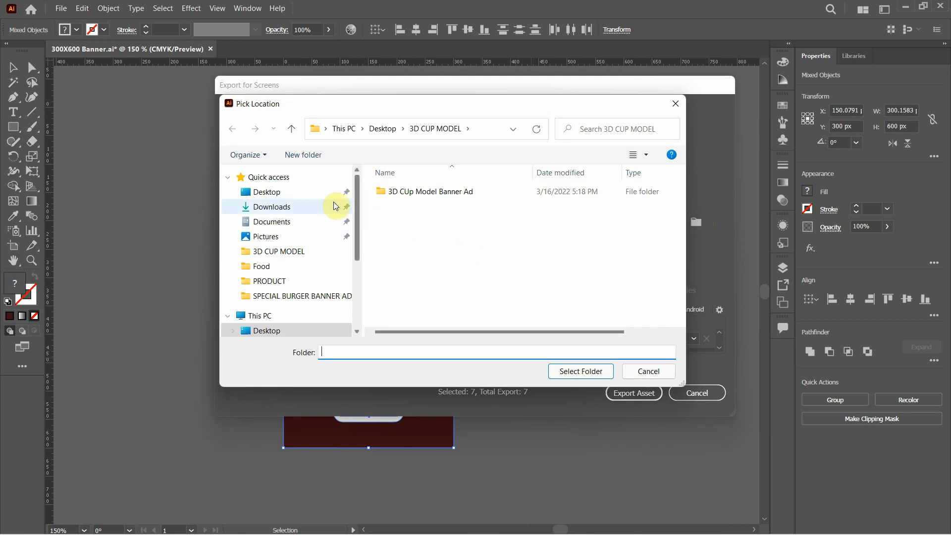
pyautogui.click(579, 371)
pyautogui.click(653, 397)
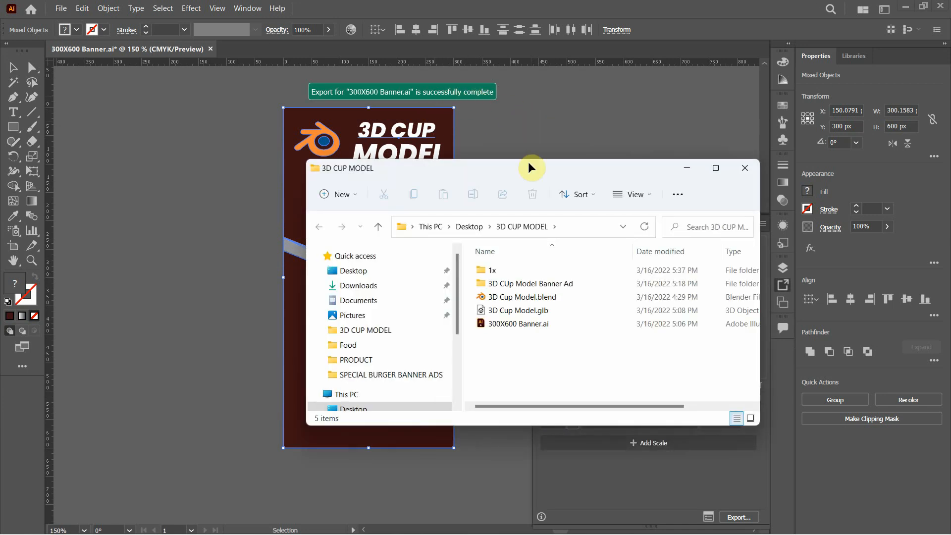
# Check the exported PNG files in the 1x folder, close the folder window and return to Google Web Designer
pyautogui.click(502, 274)
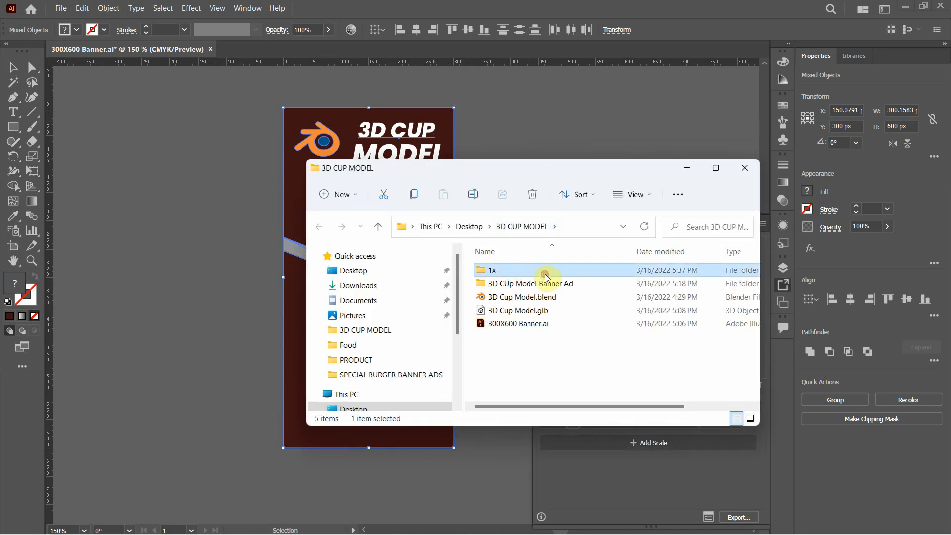
pyautogui.doubleClick(546, 276)
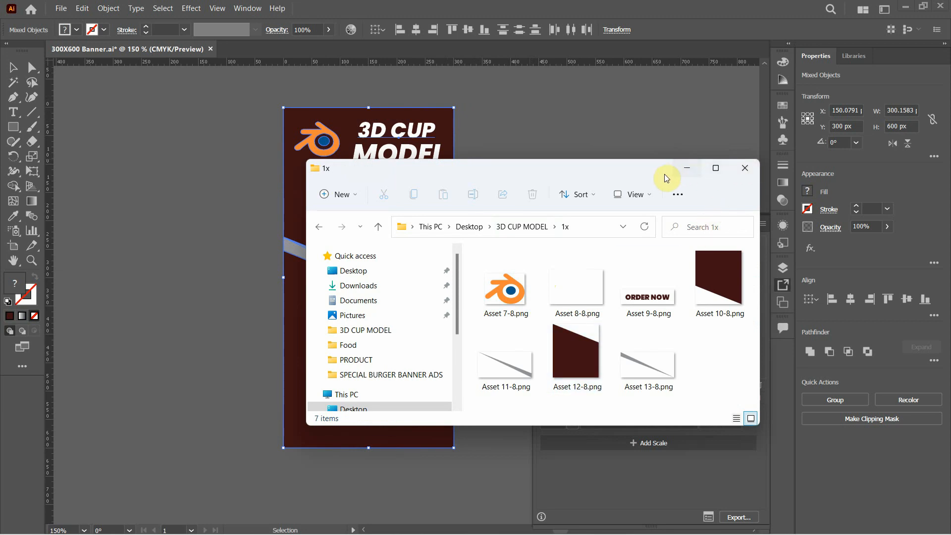
pyautogui.click(743, 169)
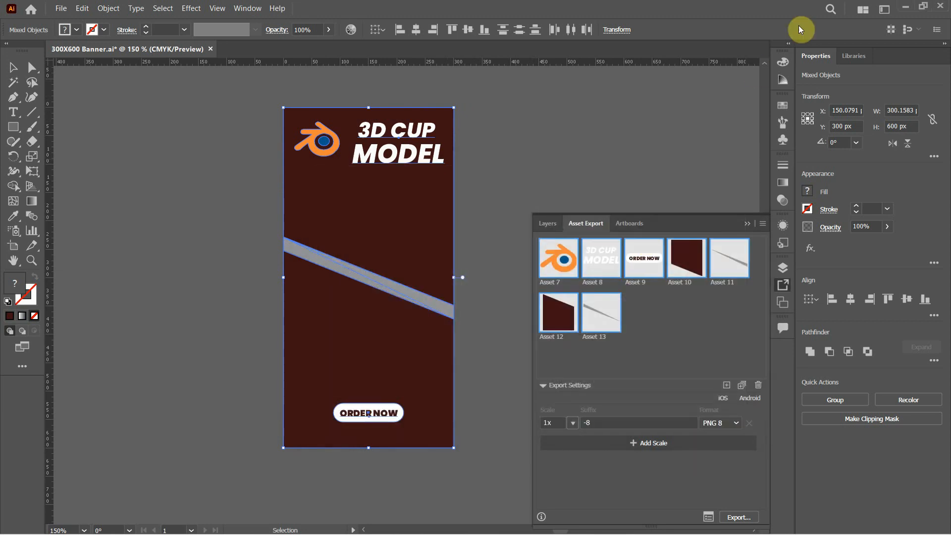
pyautogui.click(905, 7)
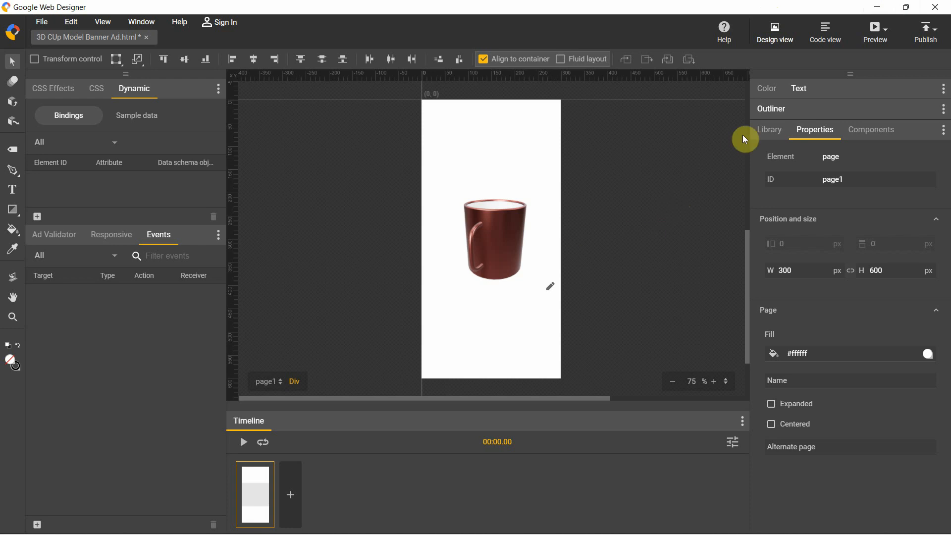
# Import all seven PNG images from the 1x folder into the banner's asset library
pyautogui.click(759, 131)
pyautogui.moveTo(351, 531)
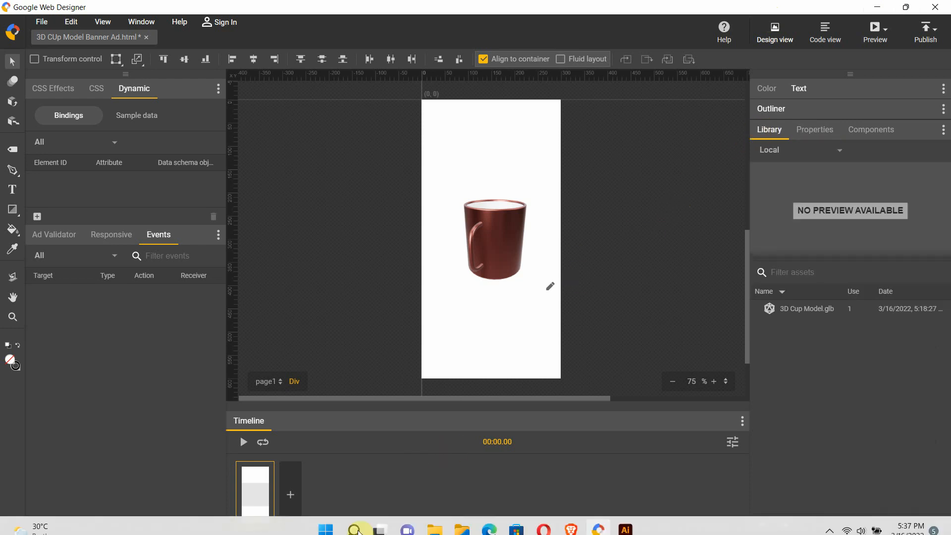
pyautogui.click(436, 521)
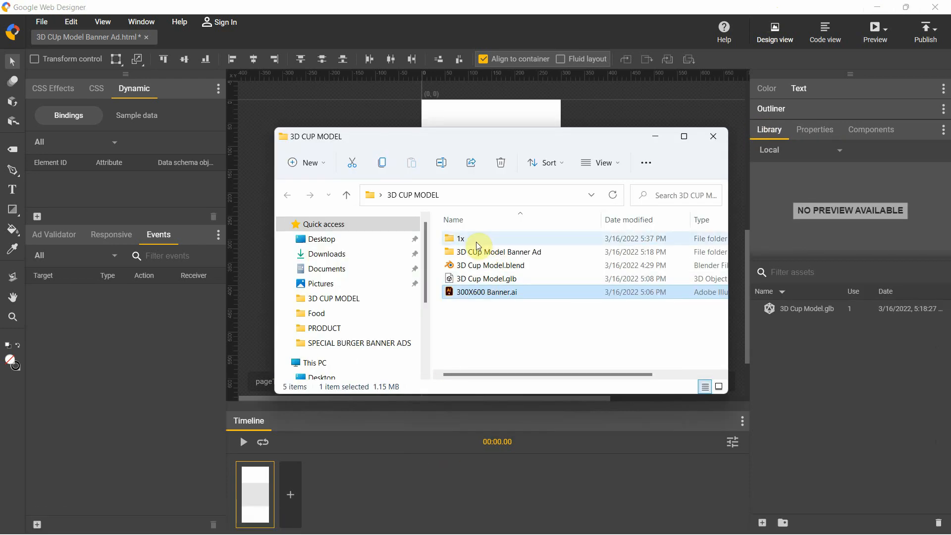
pyautogui.doubleClick(478, 241)
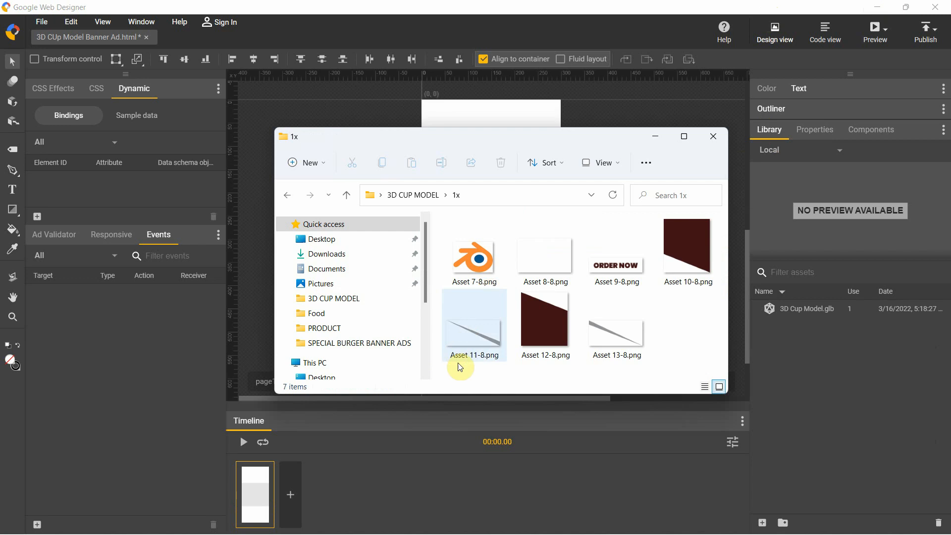
pyautogui.moveTo(459, 375); pyautogui.dragTo(699, 236)
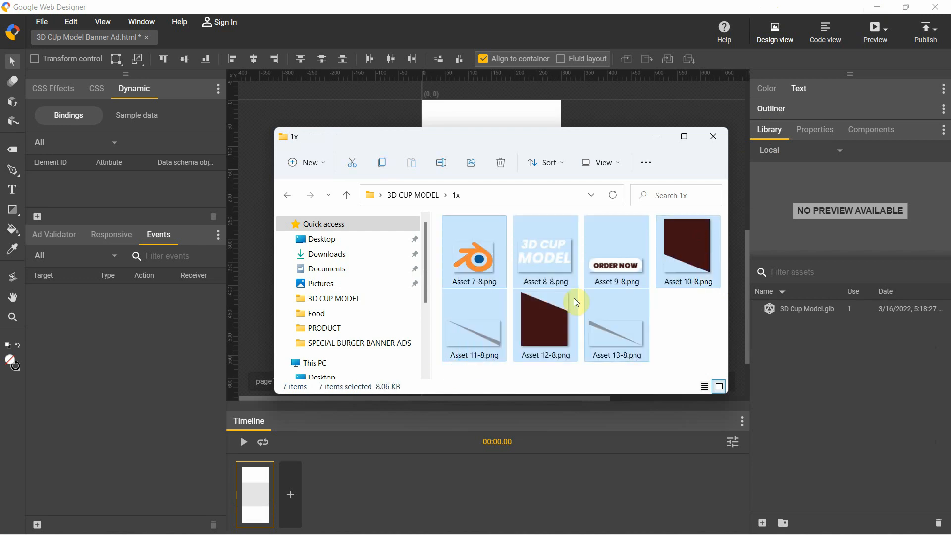
pyautogui.moveTo(563, 313); pyautogui.dragTo(841, 405)
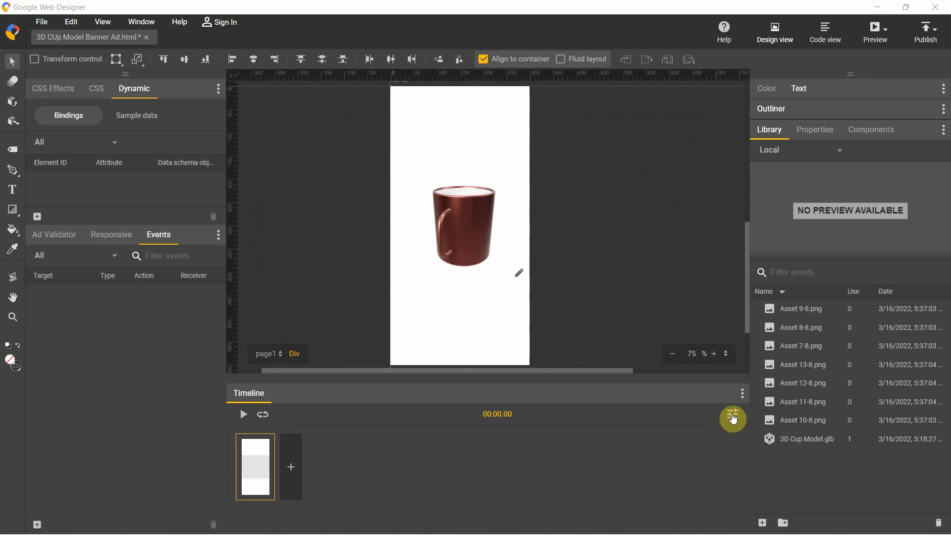
# Switch the timeline to its detailed layer view and preview the imported banner images in the library
pyautogui.click(733, 419)
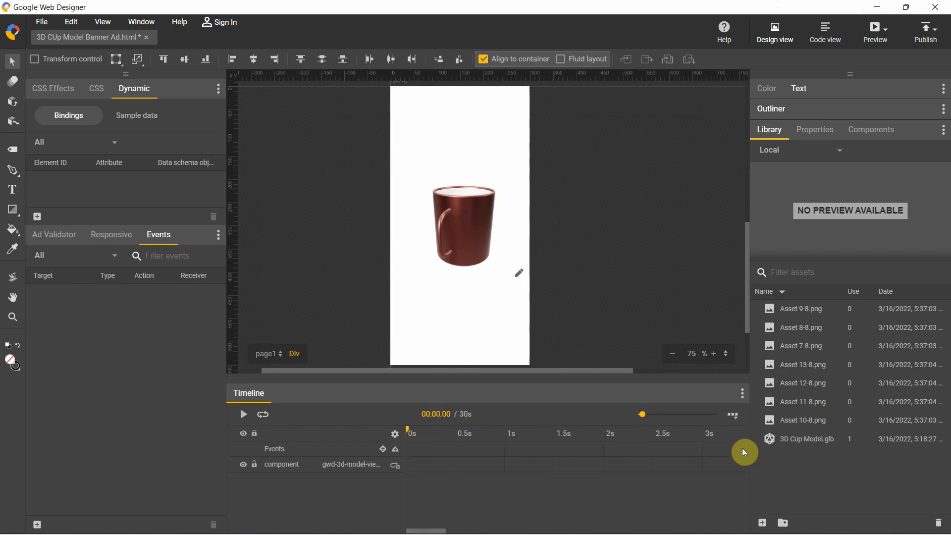
pyautogui.click(802, 312)
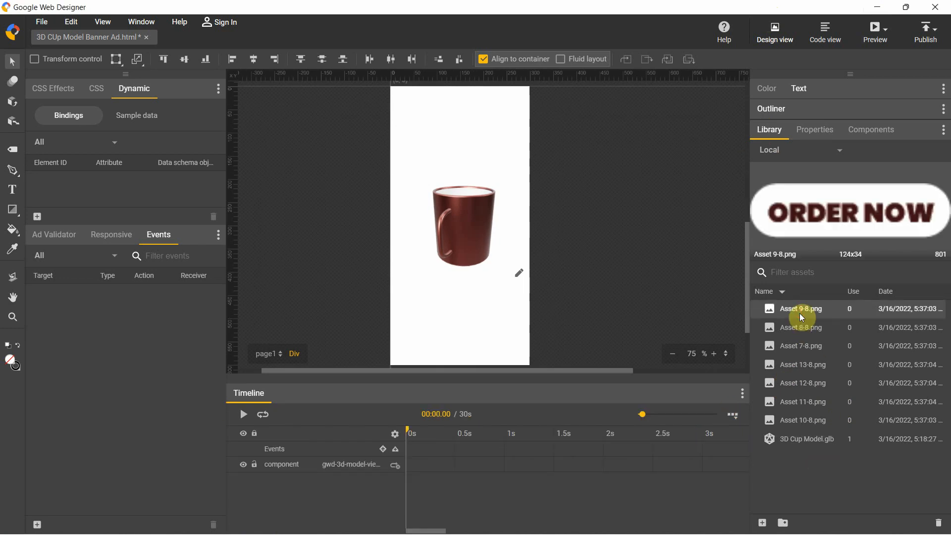
pyautogui.click(795, 346)
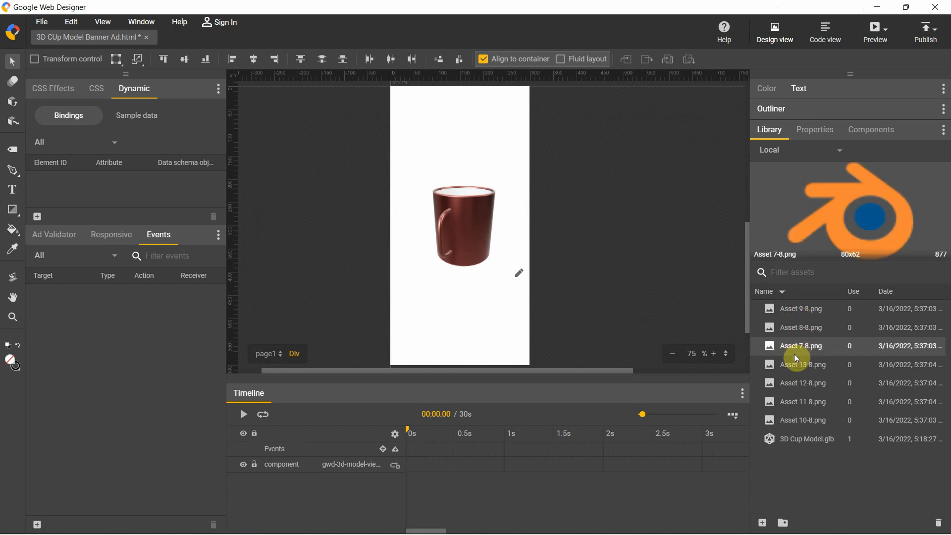
pyautogui.click(793, 365)
pyautogui.click(792, 391)
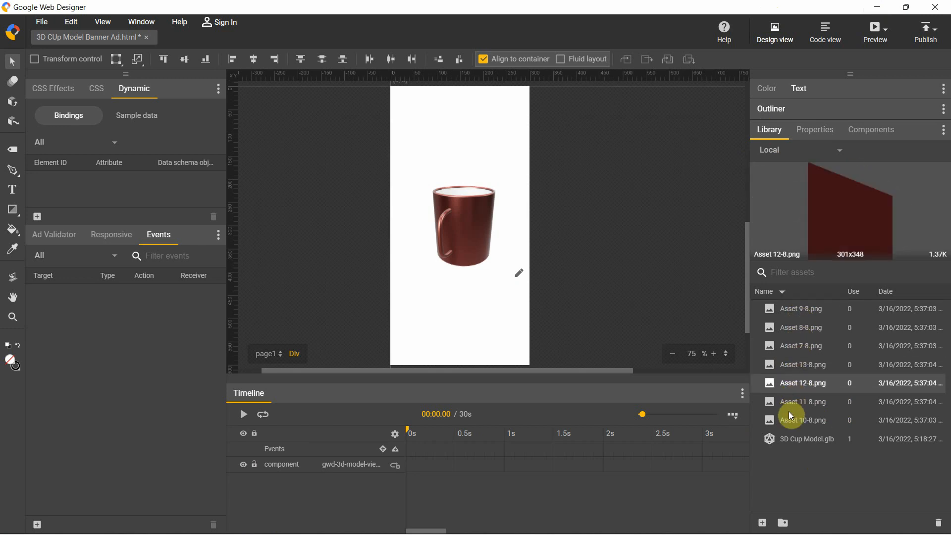
pyautogui.click(789, 404)
pyautogui.click(791, 420)
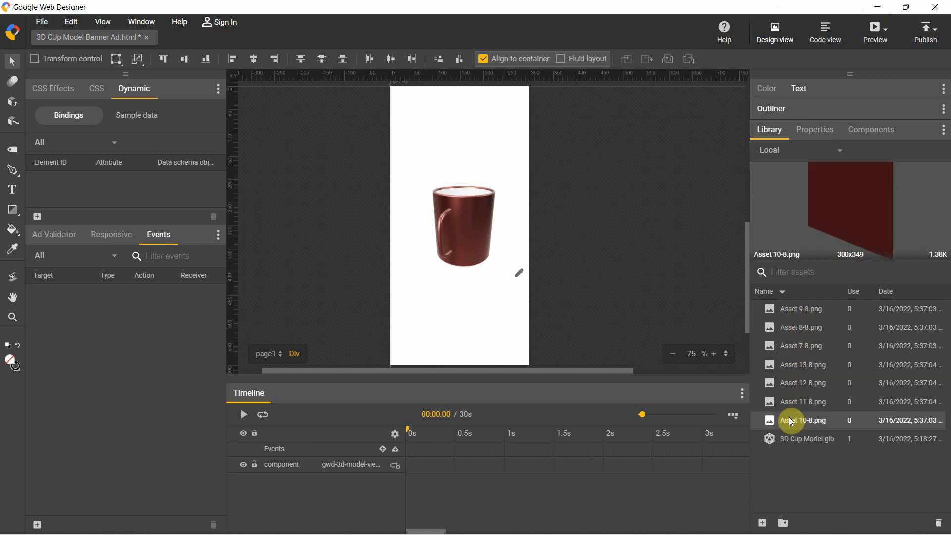
# Place Asset 12-8.png on the banner and align it to the page's bottom edge
pyautogui.click(795, 384)
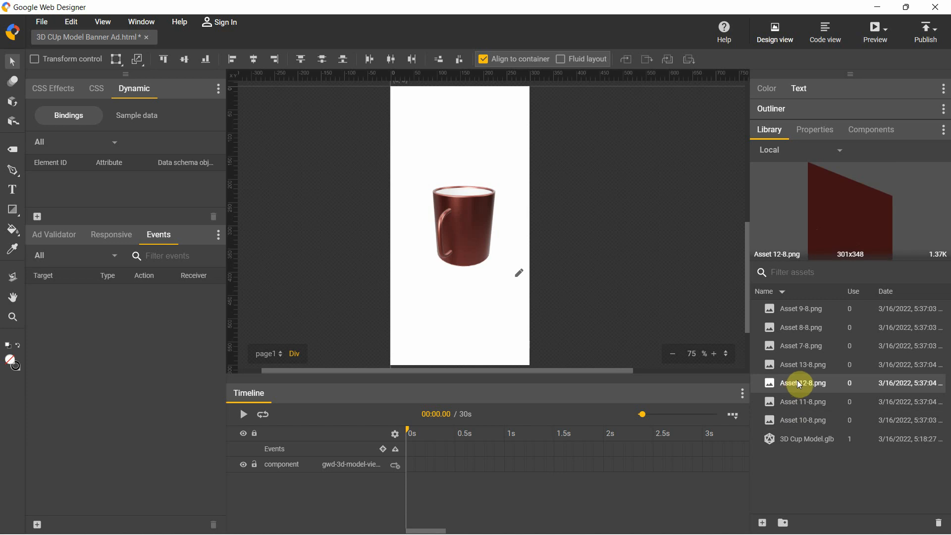
pyautogui.moveTo(799, 384); pyautogui.dragTo(445, 289)
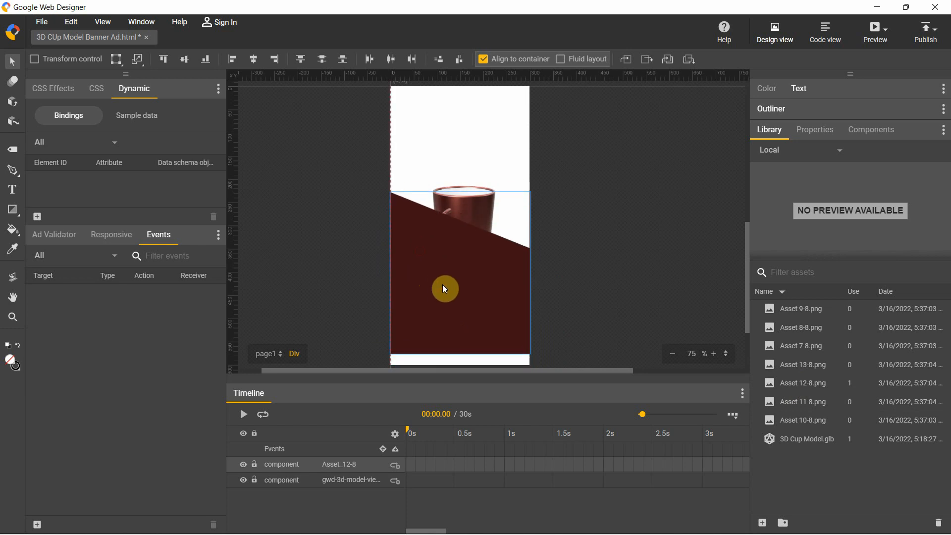
pyautogui.click(484, 60)
pyautogui.click(484, 62)
pyautogui.click(343, 61)
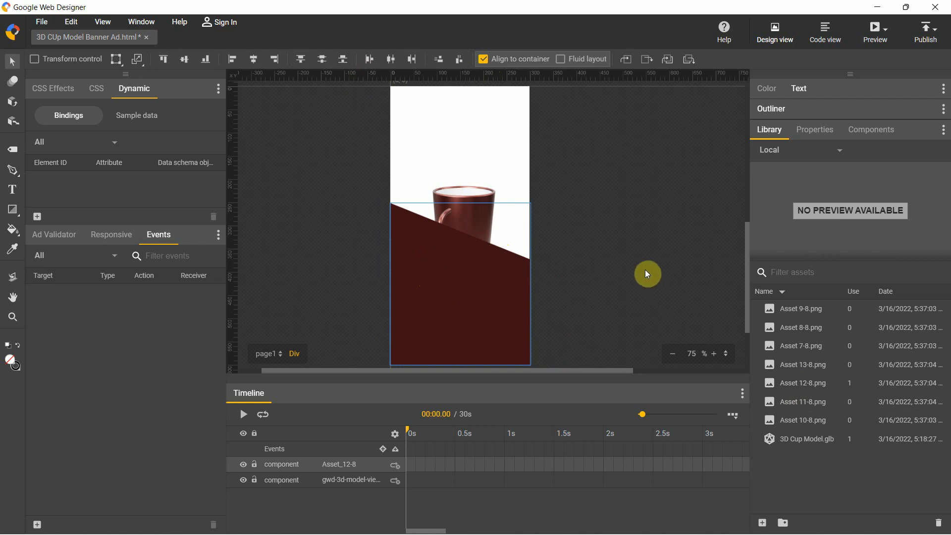
# Place Asset 10-8.png on the banner, centre it horizontally and align it to the page's top edge
pyautogui.click(809, 427)
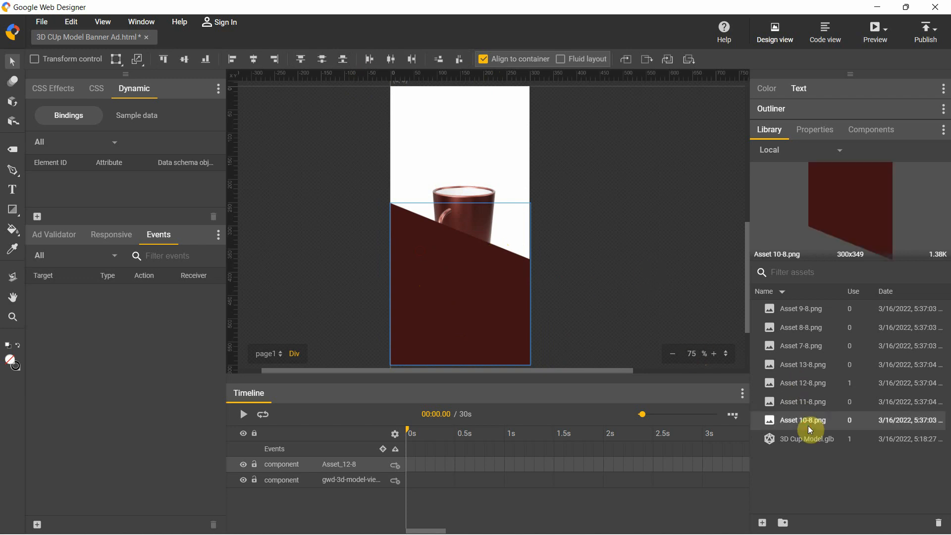
pyautogui.moveTo(809, 429); pyautogui.dragTo(459, 212)
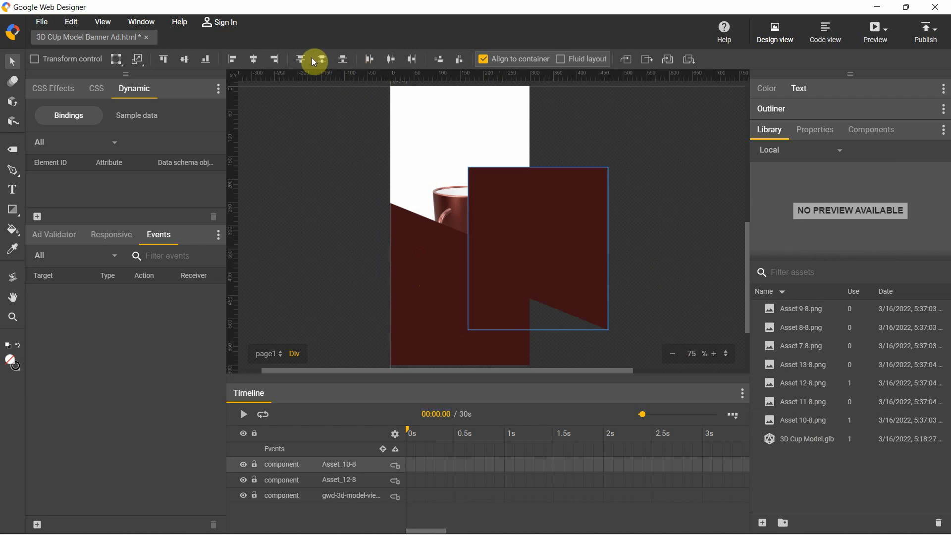
pyautogui.click(389, 59)
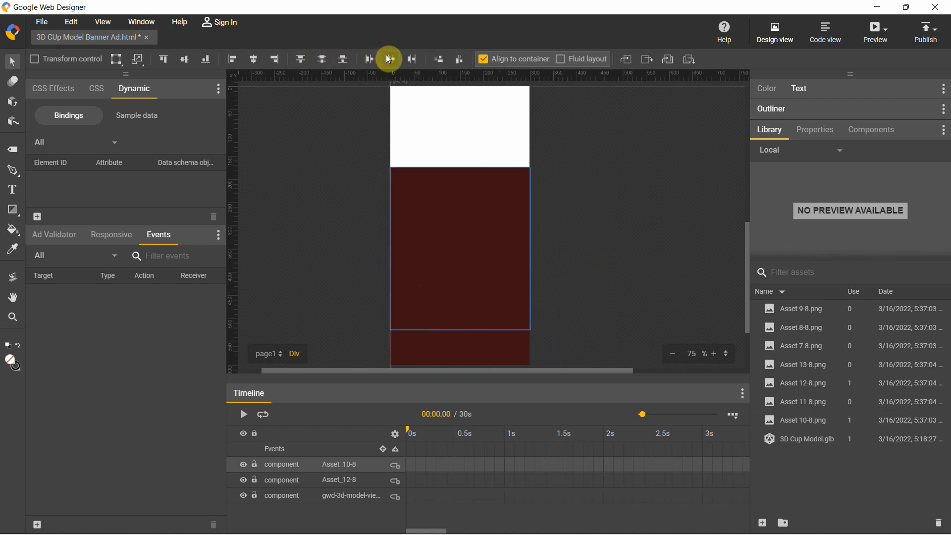
pyautogui.click(320, 62)
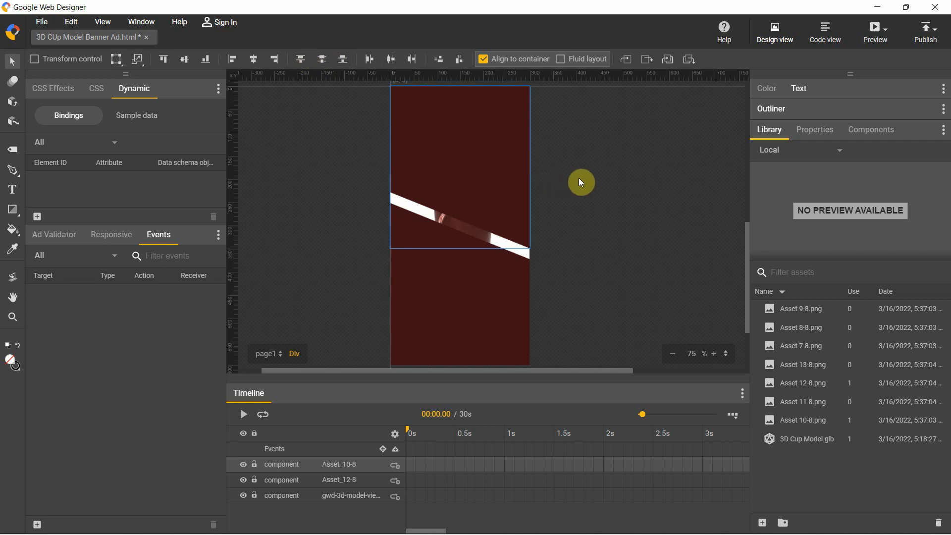
# Place Asset 13-8.png across the diagonal gap between the two dark red shapes and move its layer directly beneath Asset_12-8
pyautogui.click(800, 348)
pyautogui.click(802, 367)
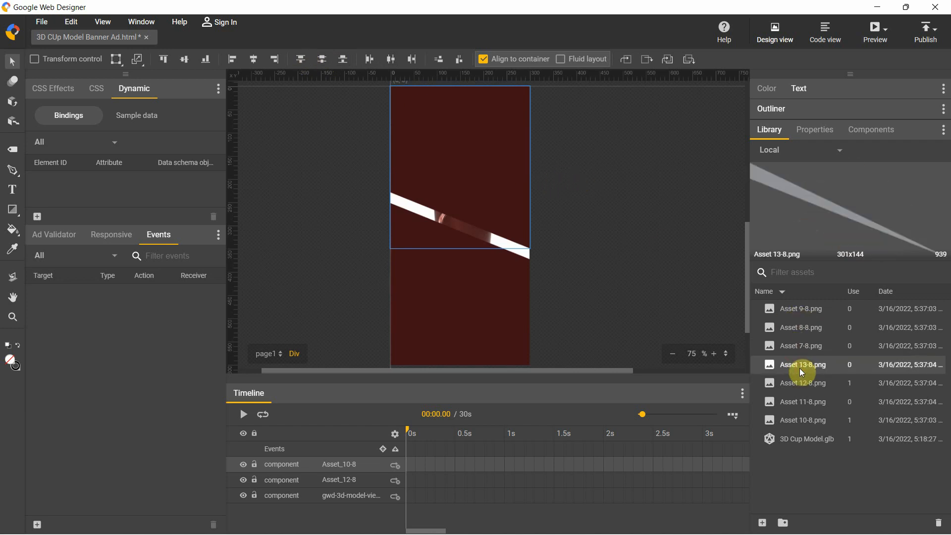
pyautogui.moveTo(802, 369); pyautogui.dragTo(405, 207)
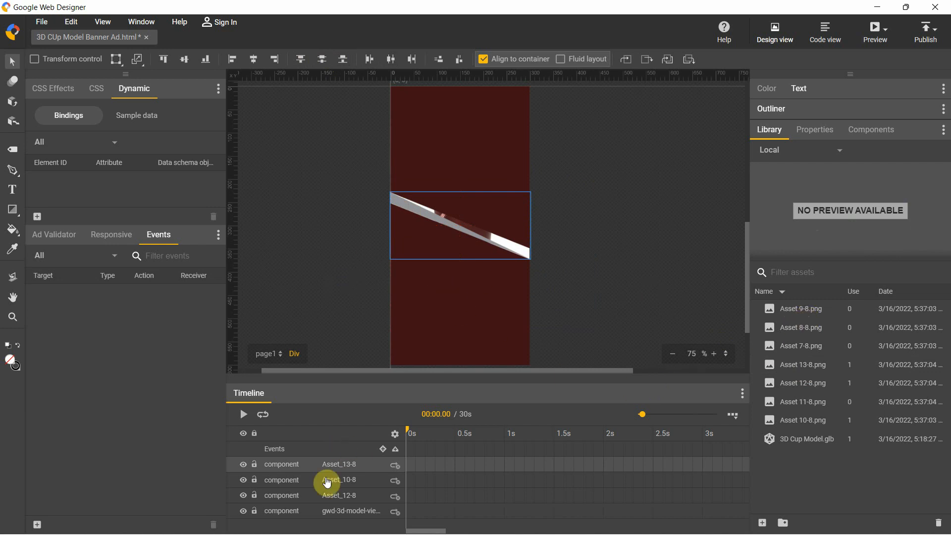
pyautogui.moveTo(312, 465); pyautogui.dragTo(307, 502)
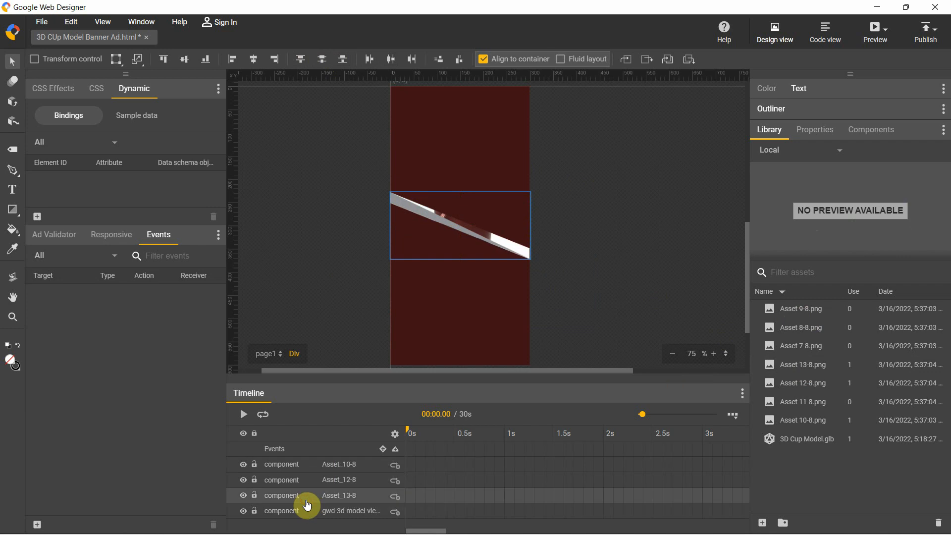
pyautogui.click(322, 480)
pyautogui.click(327, 468)
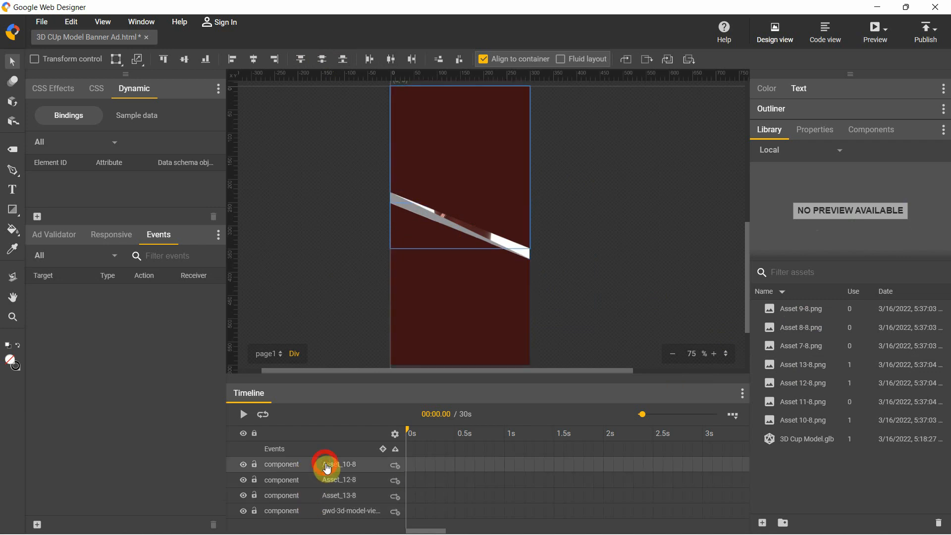
pyautogui.click(314, 500)
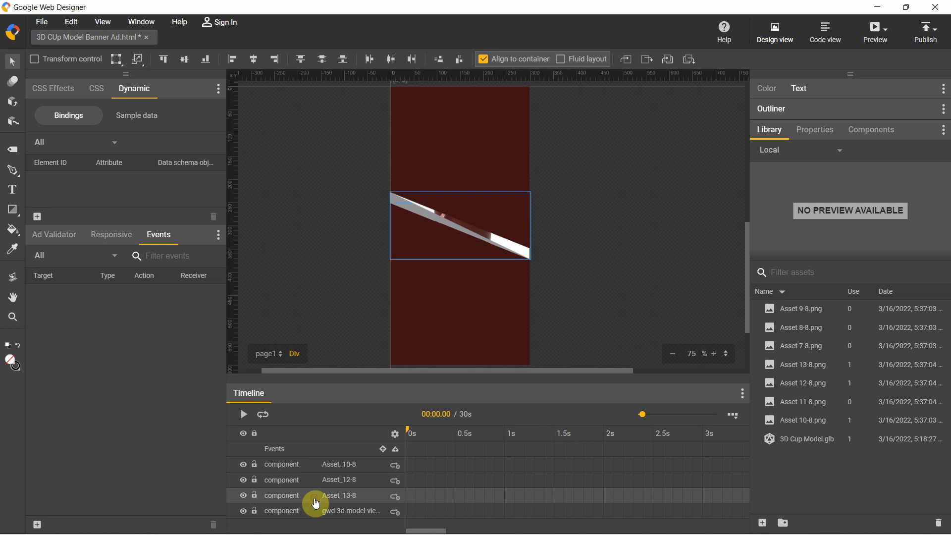
# Preview the remaining library images, place Asset 11-8.png on the banner and centre it horizontally
pyautogui.click(806, 368)
pyautogui.click(803, 382)
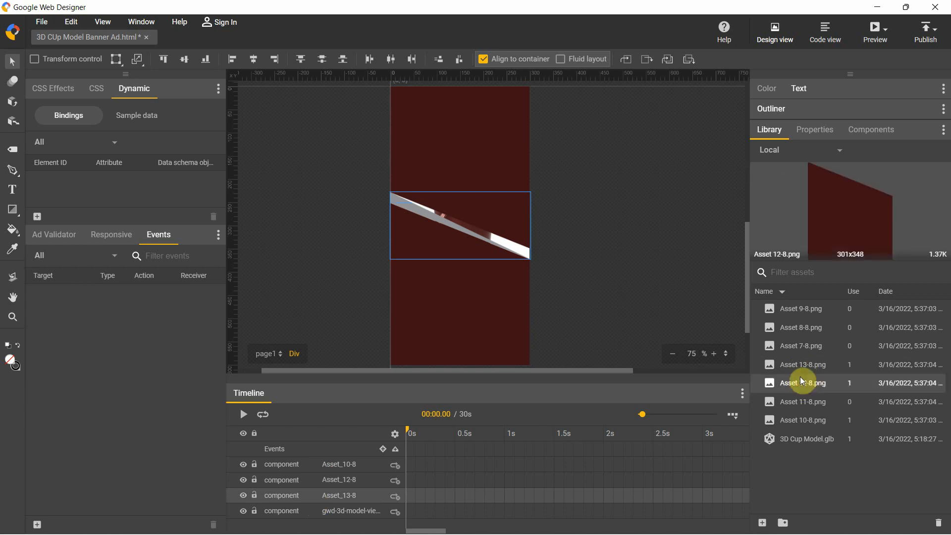
pyautogui.click(802, 363)
pyautogui.click(801, 346)
pyautogui.click(795, 328)
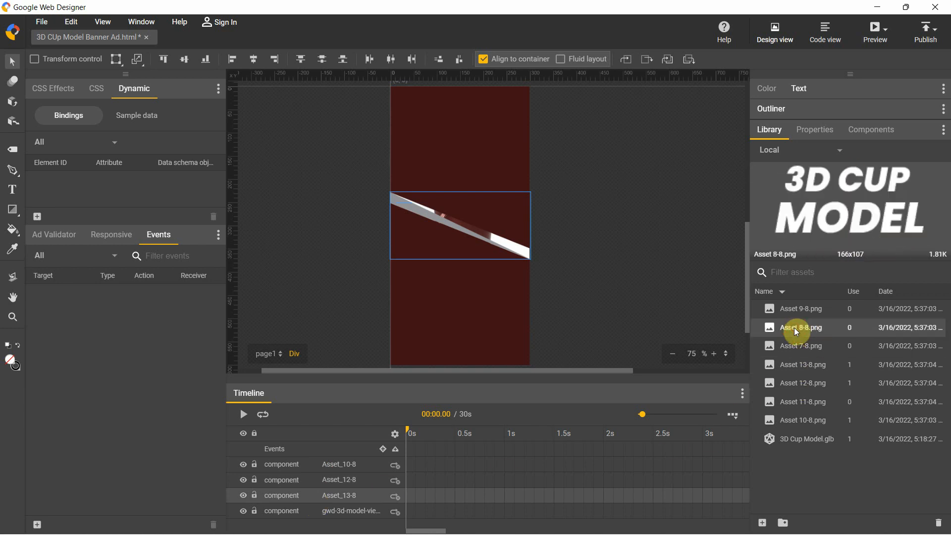
pyautogui.click(795, 308)
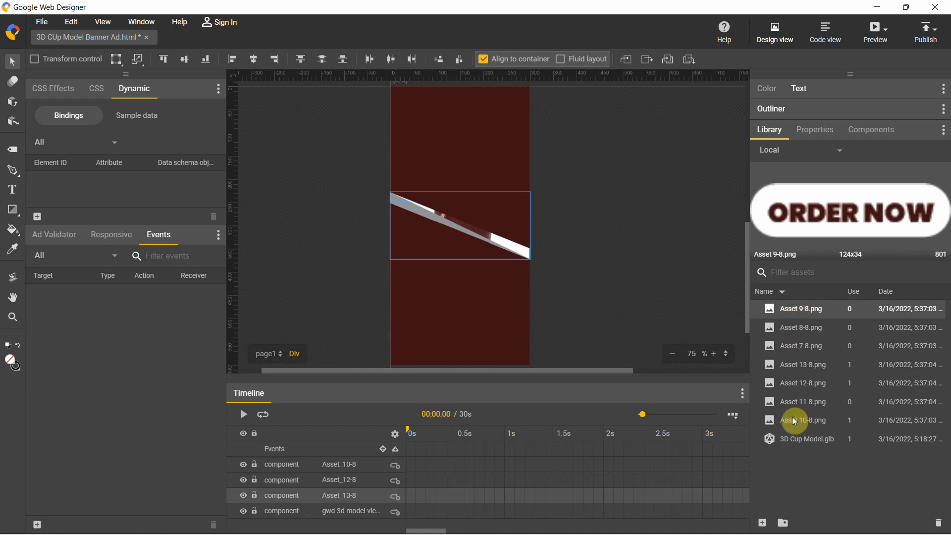
pyautogui.click(802, 402)
pyautogui.moveTo(803, 403); pyautogui.dragTo(489, 236)
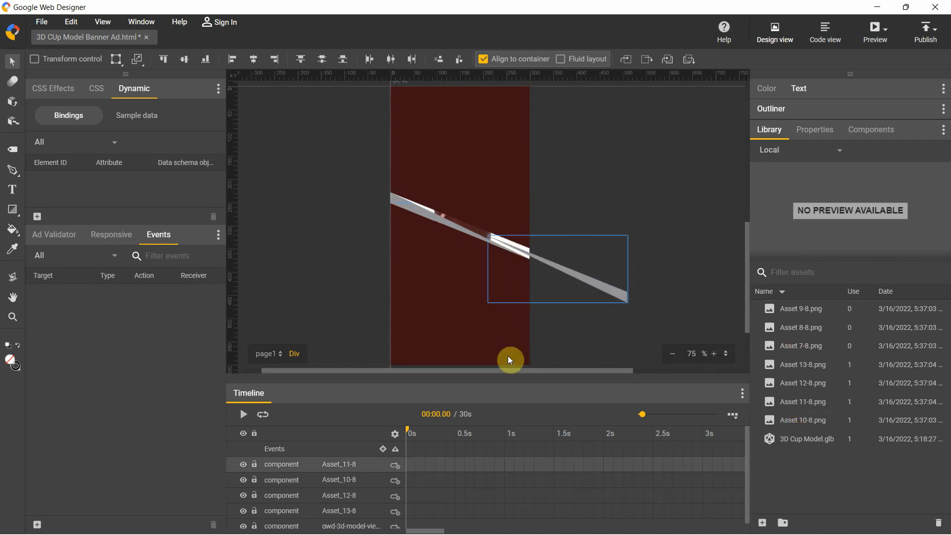
pyautogui.click(255, 60)
pyautogui.moveTo(496, 284); pyautogui.dragTo(498, 261)
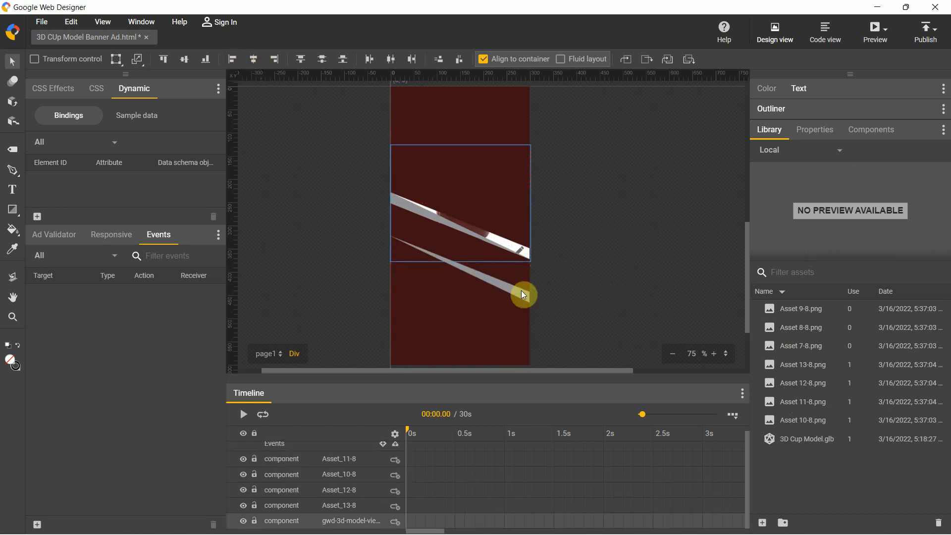
pyautogui.press('ctrl')
pyautogui.press('ctrl')
pyautogui.hotkey('ctrl', 'z')
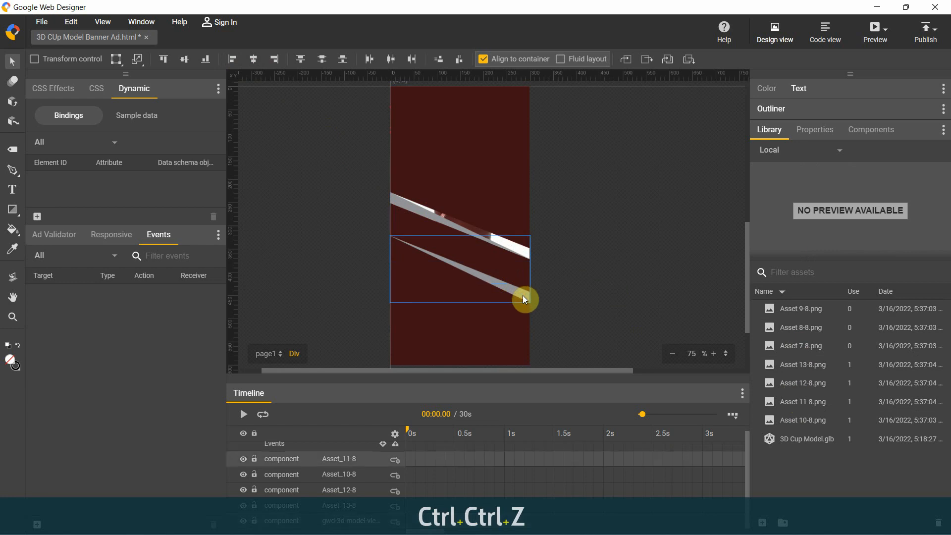
# Move Asset 11-8 straight up to complete the grey diagonal band and put its layer directly beneath Asset_10-8
pyautogui.moveTo(524, 299); pyautogui.dragTo(522, 257)
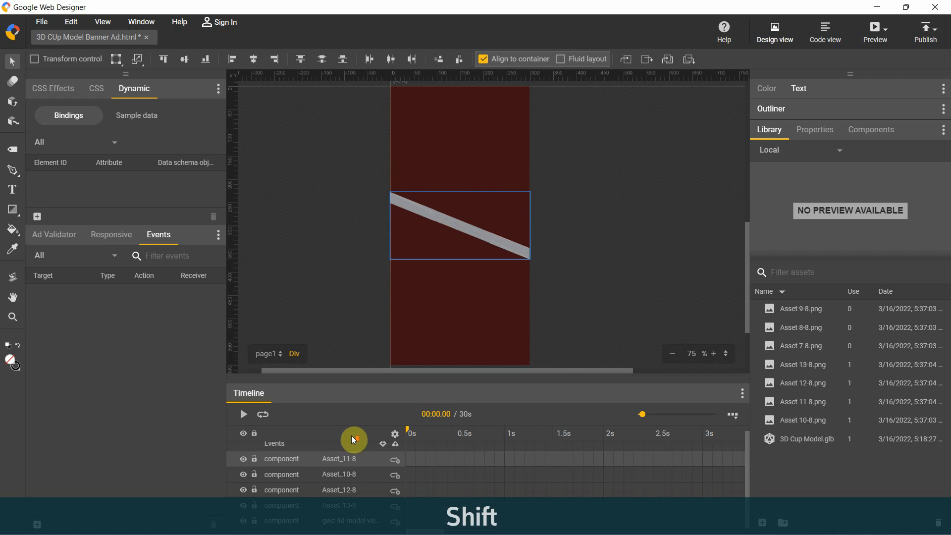
pyautogui.moveTo(351, 458)
pyautogui.mouseDown()
pyautogui.moveTo(346, 499)
pyautogui.moveTo(361, 510)
pyautogui.moveTo(367, 465)
pyautogui.mouseUp()
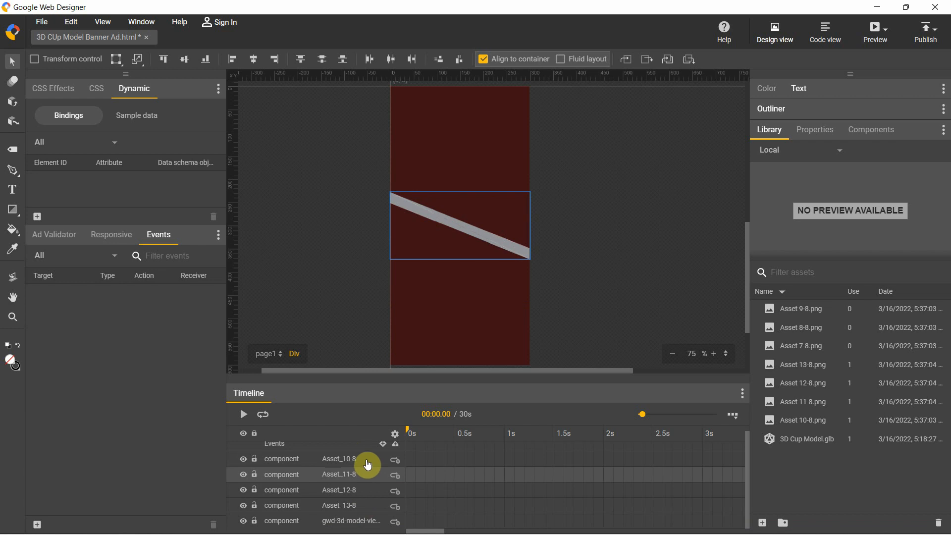
# Place the Asset 9-8.png ORDER NOW button near the banner's bottom edge and centre it horizontally
pyautogui.moveTo(465, 376); pyautogui.dragTo(468, 306)
pyautogui.click(672, 292)
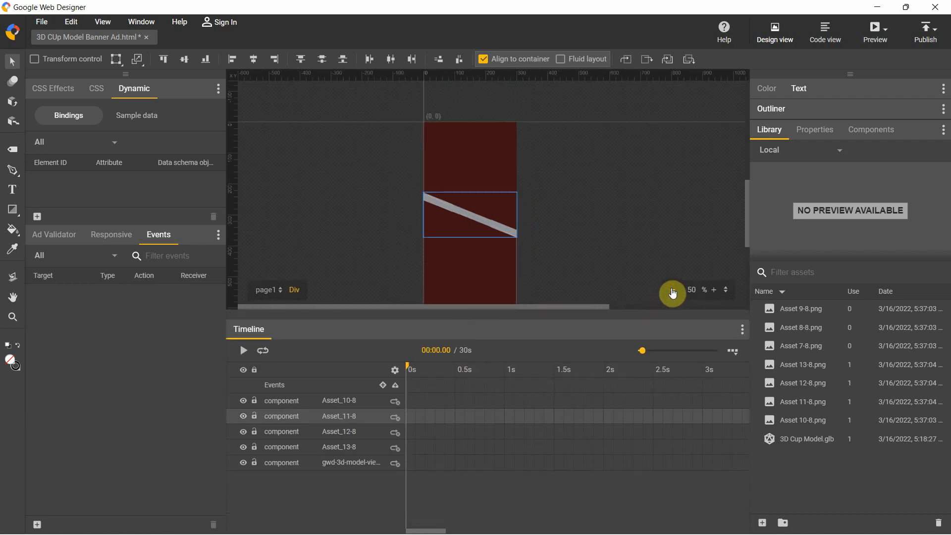
pyautogui.scroll(-2, 601, 215)
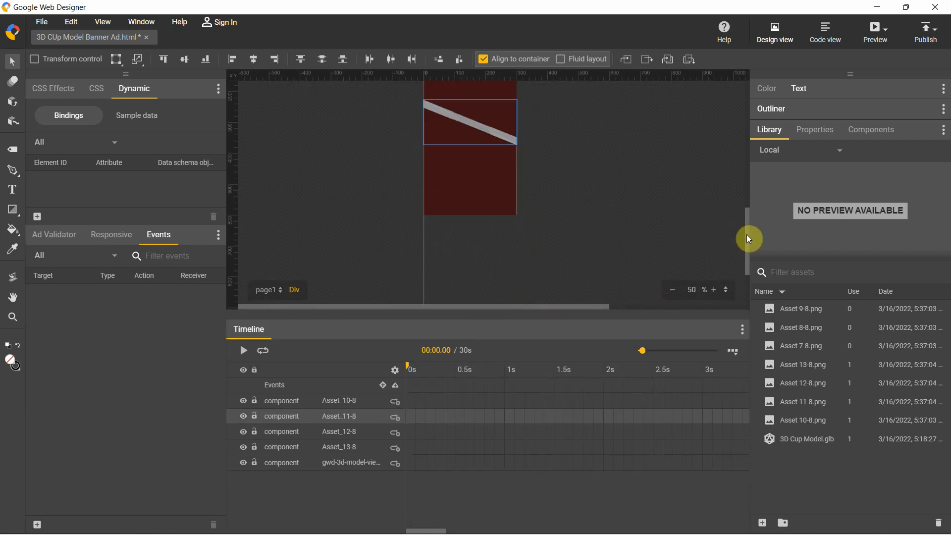
pyautogui.moveTo(748, 239); pyautogui.dragTo(743, 216)
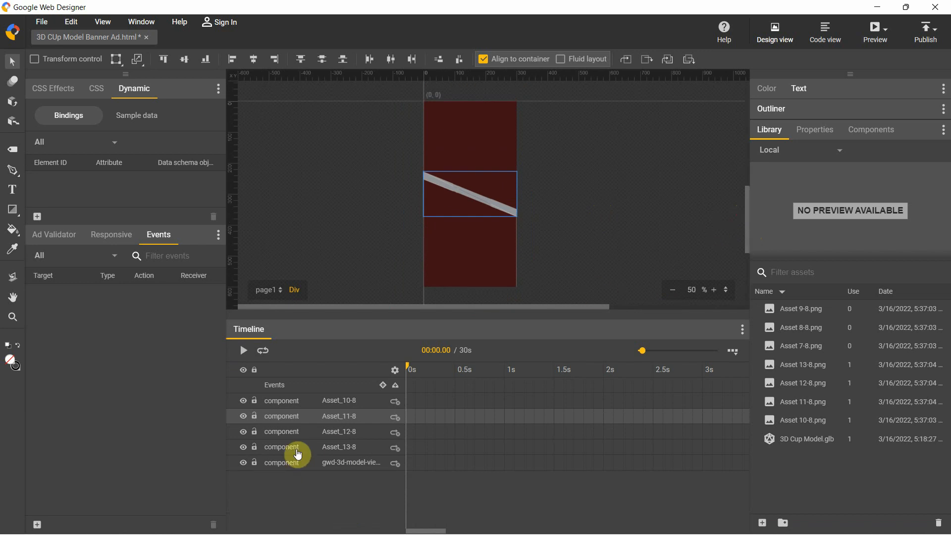
pyautogui.click(350, 402)
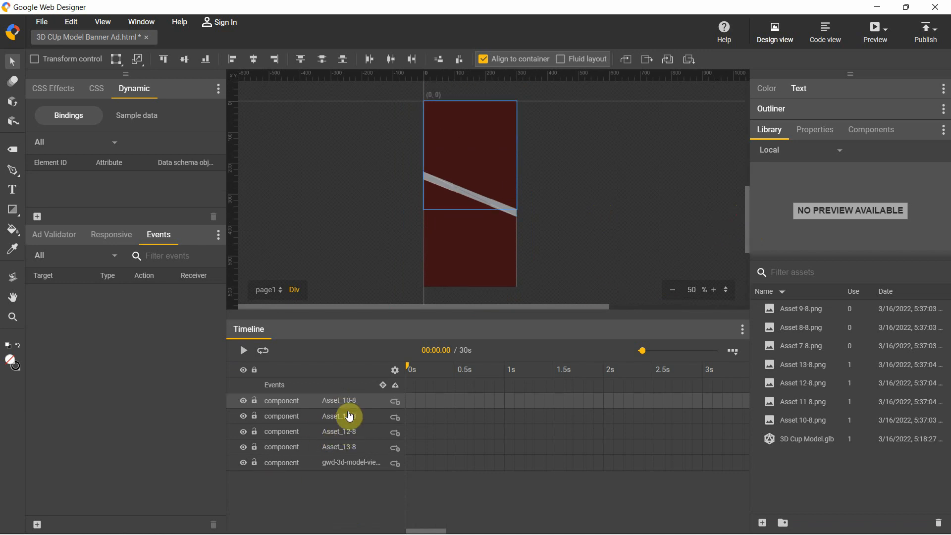
pyautogui.click(809, 312)
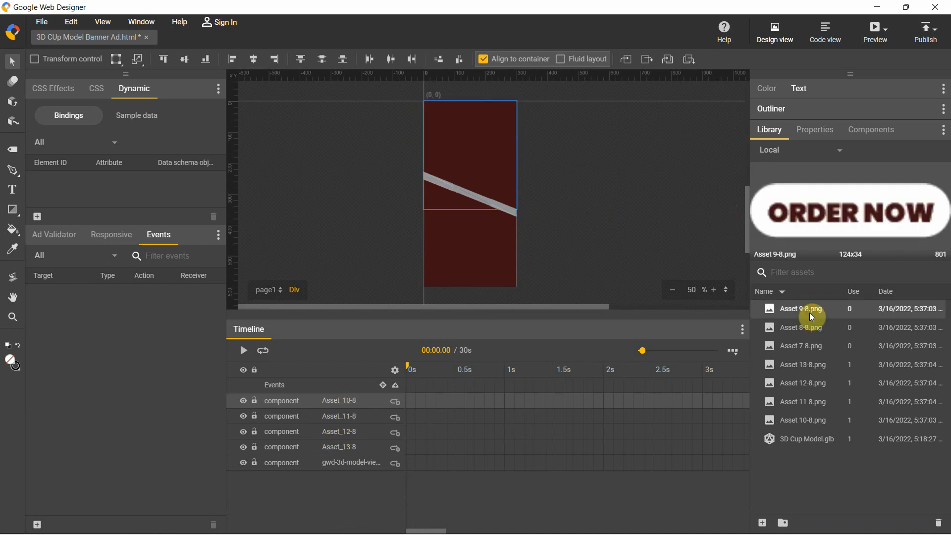
pyautogui.moveTo(817, 313); pyautogui.dragTo(468, 273)
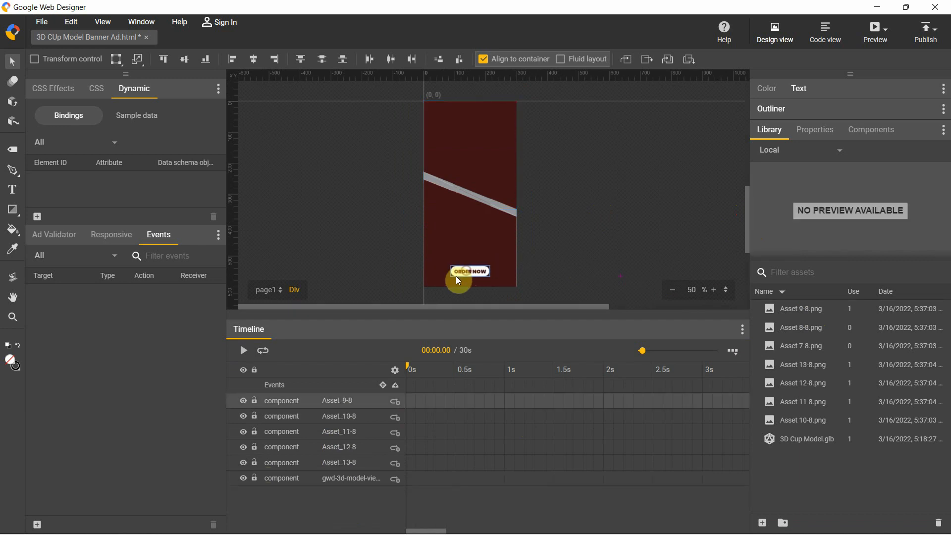
pyautogui.click(392, 60)
# Place the Asset 8-8.png title "3D CUP MODEL" near the banner's top-right corner
pyautogui.click(809, 309)
pyautogui.click(809, 326)
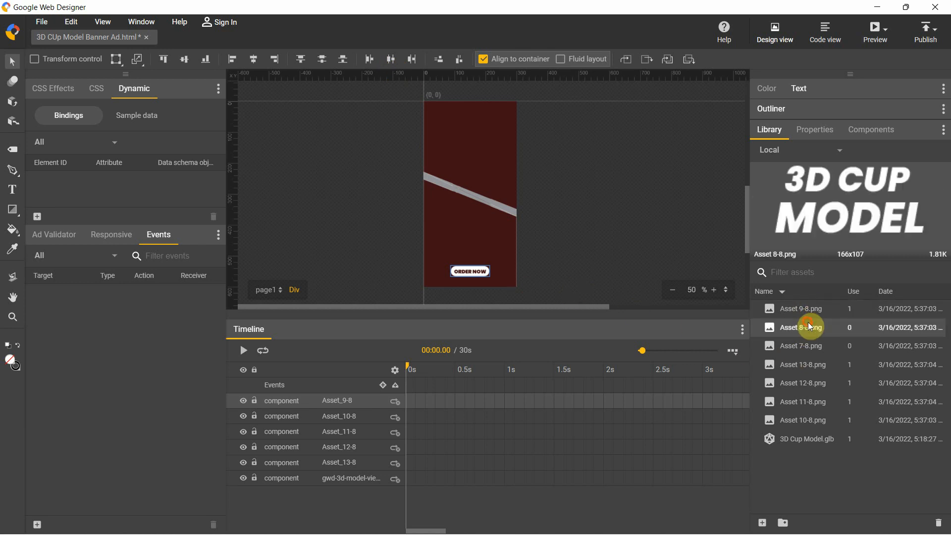
pyautogui.moveTo(810, 327); pyautogui.dragTo(490, 125)
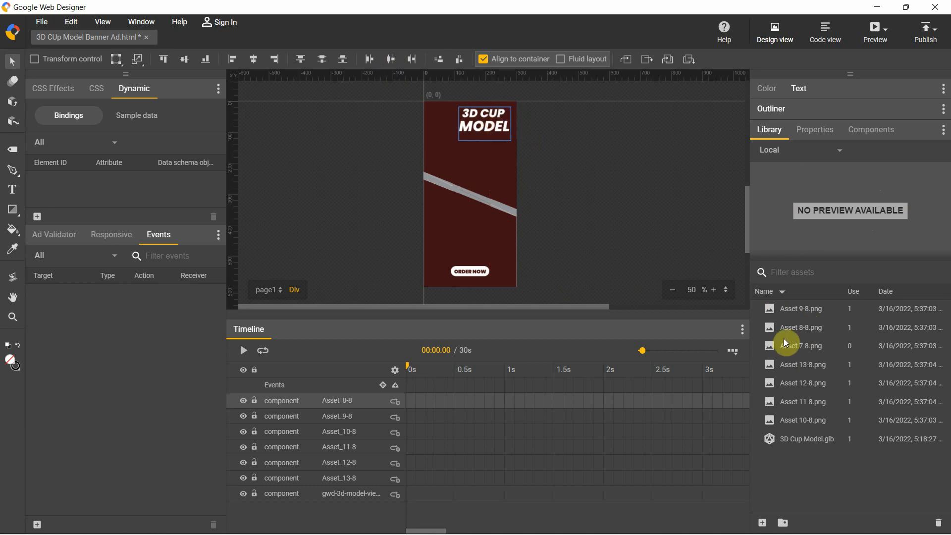
# Place the Asset 7-8.png logo in the banner's top-left corner and nudge the title slightly closer to it
pyautogui.click(804, 353)
pyautogui.moveTo(803, 352); pyautogui.dragTo(445, 128)
pyautogui.click(567, 149)
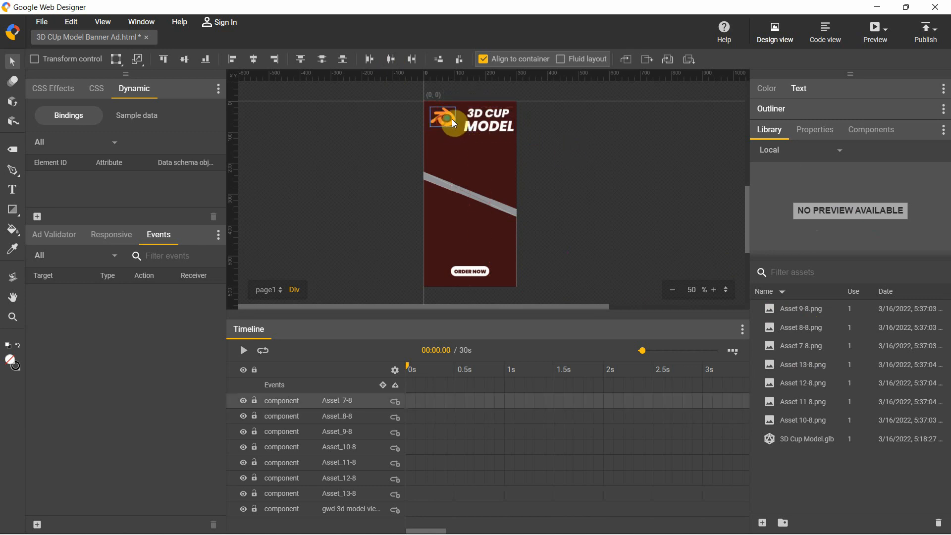
pyautogui.moveTo(480, 114); pyautogui.dragTo(477, 114)
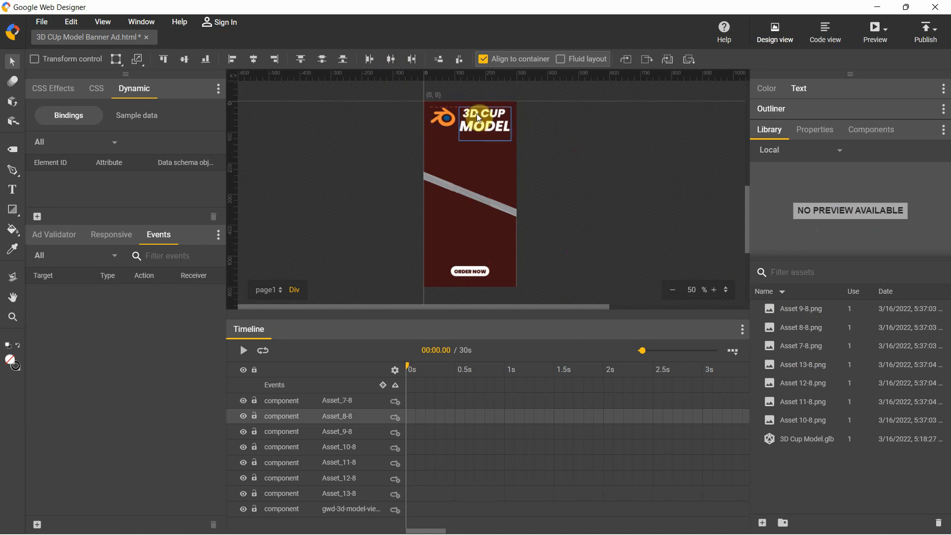
pyautogui.click(445, 118)
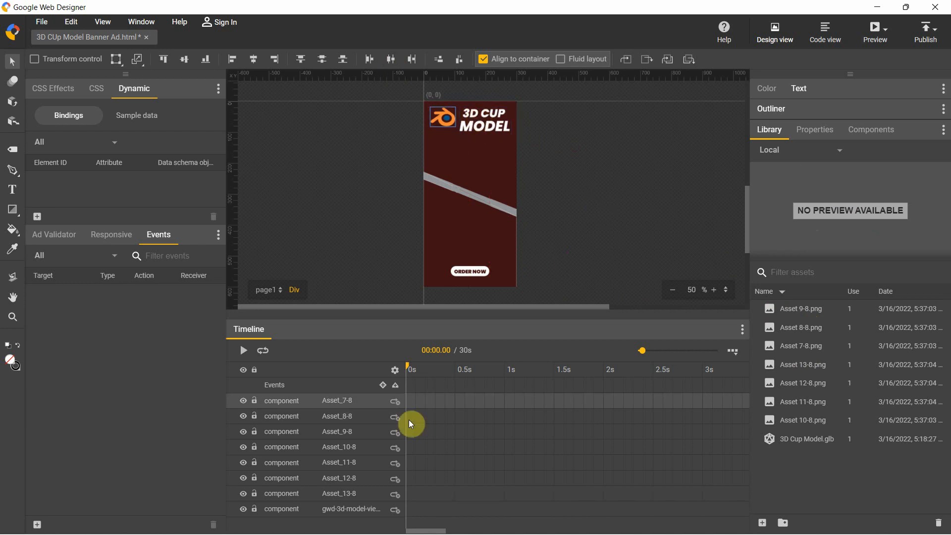
# Insert a keyframe at 0.6 s on all eight layers, from Asset_7-8 down to the 3D model viewer
pyautogui.click(371, 418)
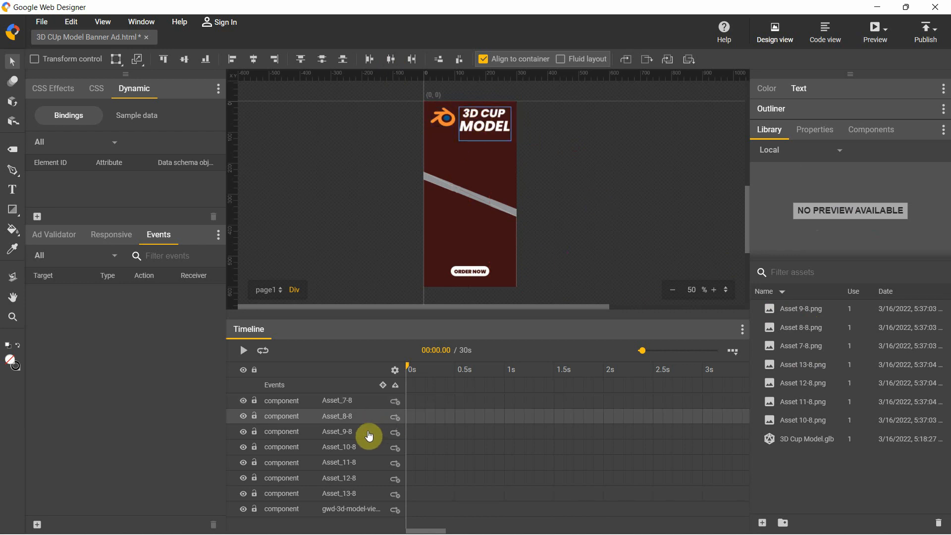
pyautogui.click(367, 435)
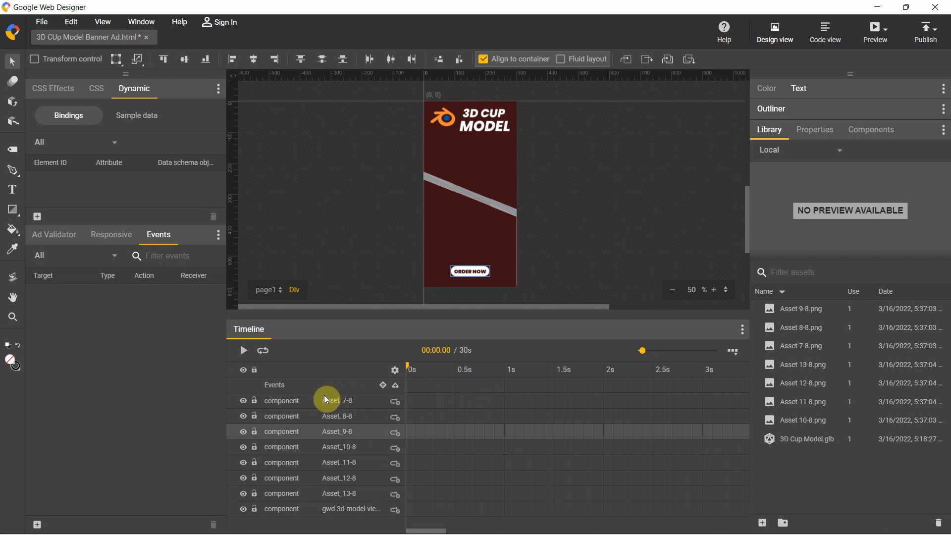
pyautogui.click(358, 402)
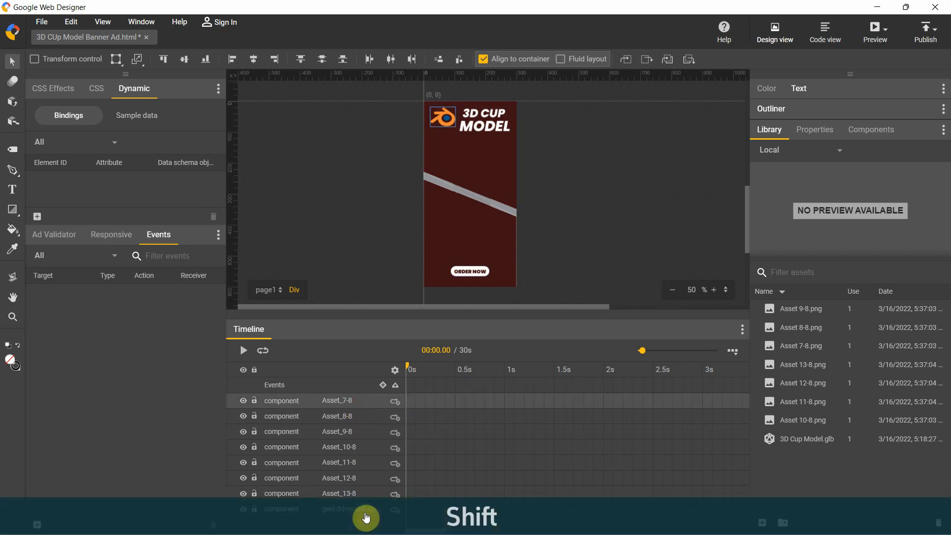
pyautogui.keyDown('shift'); pyautogui.click(366, 513); pyautogui.keyUp('shift')
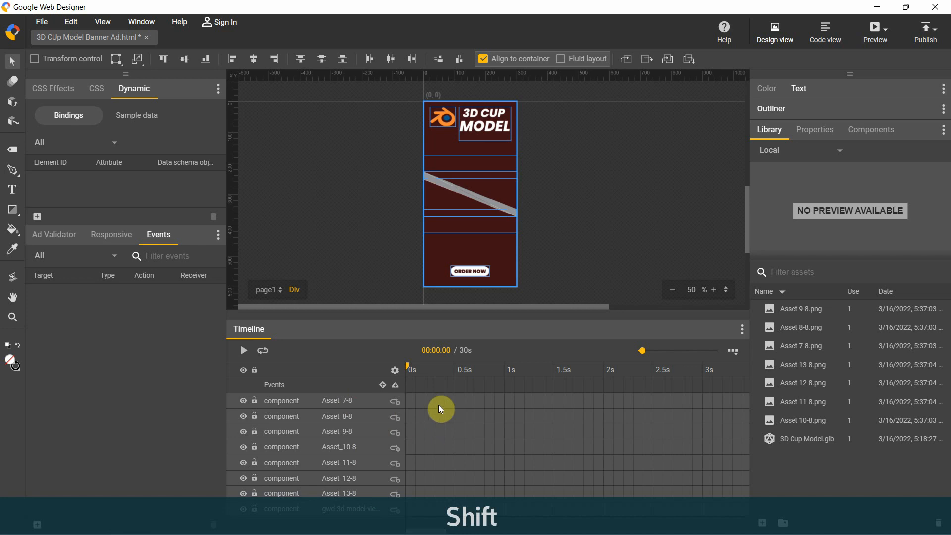
pyautogui.rightClick(462, 405)
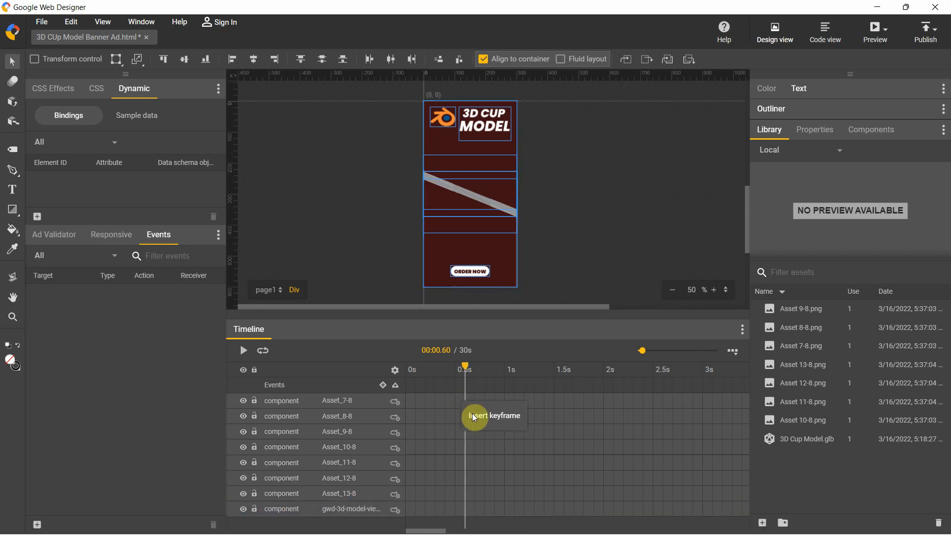
pyautogui.click(485, 423)
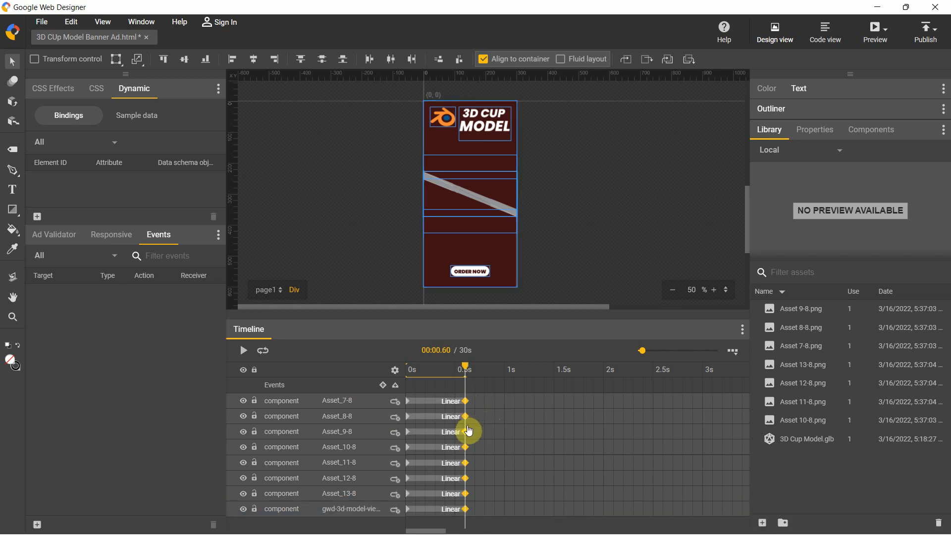
# Set the opacity to 0 on the 0 s keyframes of all eight layers, from Asset_7-8 down to the 3D model viewer
pyautogui.click(409, 403)
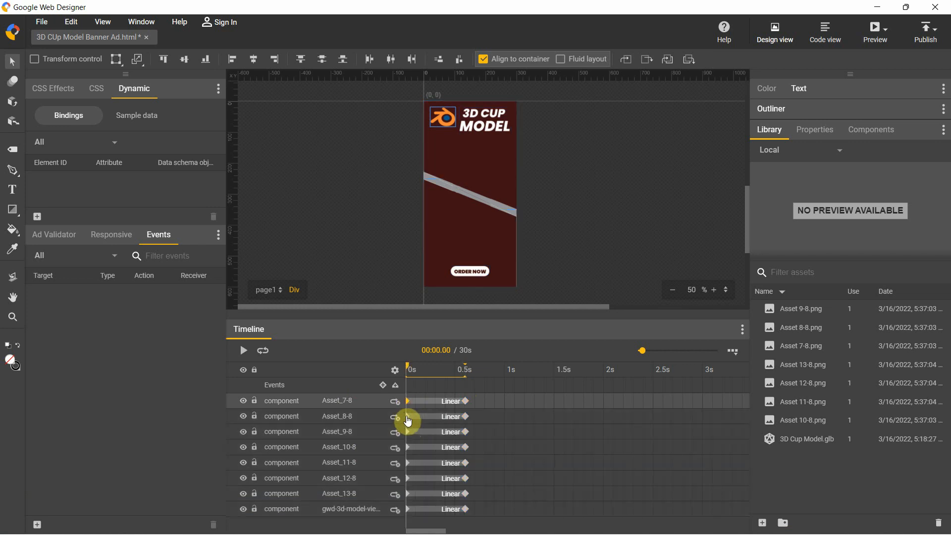
pyautogui.keyDown('ctrl'); pyautogui.click(409, 421); pyautogui.keyUp('ctrl')
pyautogui.keyDown('ctrl'); pyautogui.click(410, 432); pyautogui.keyUp('ctrl')
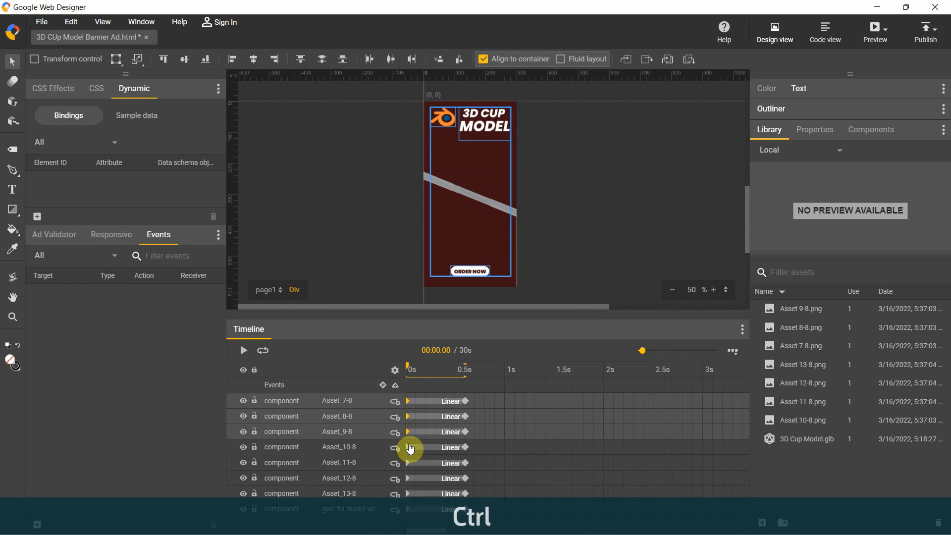
pyautogui.keyDown('ctrl'); pyautogui.click(410, 449); pyautogui.keyUp('ctrl')
pyautogui.keyDown('ctrl'); pyautogui.click(410, 464); pyautogui.keyUp('ctrl')
pyautogui.keyDown('ctrl'); pyautogui.click(409, 480); pyautogui.keyUp('ctrl')
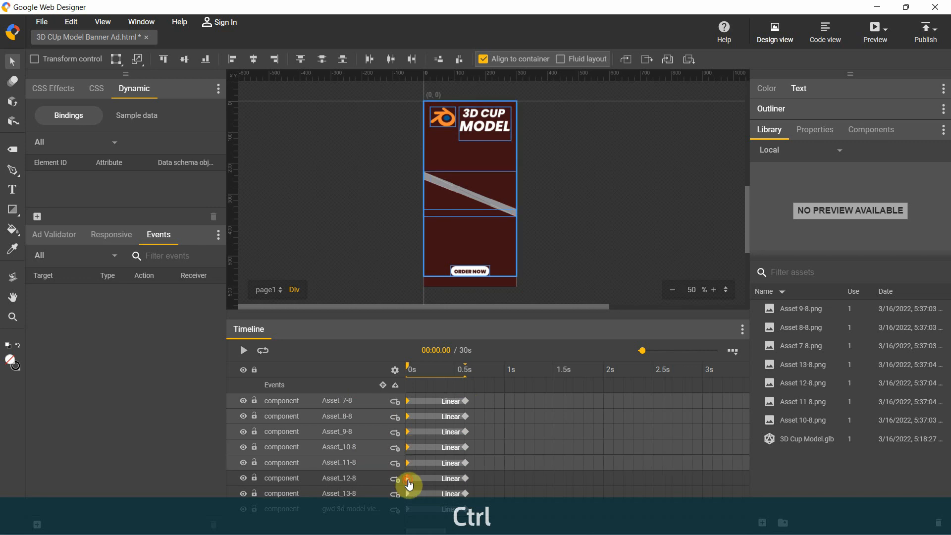
pyautogui.keyDown('ctrl'); pyautogui.click(408, 495); pyautogui.keyUp('ctrl')
pyautogui.keyDown('ctrl'); pyautogui.click(406, 506); pyautogui.keyUp('ctrl')
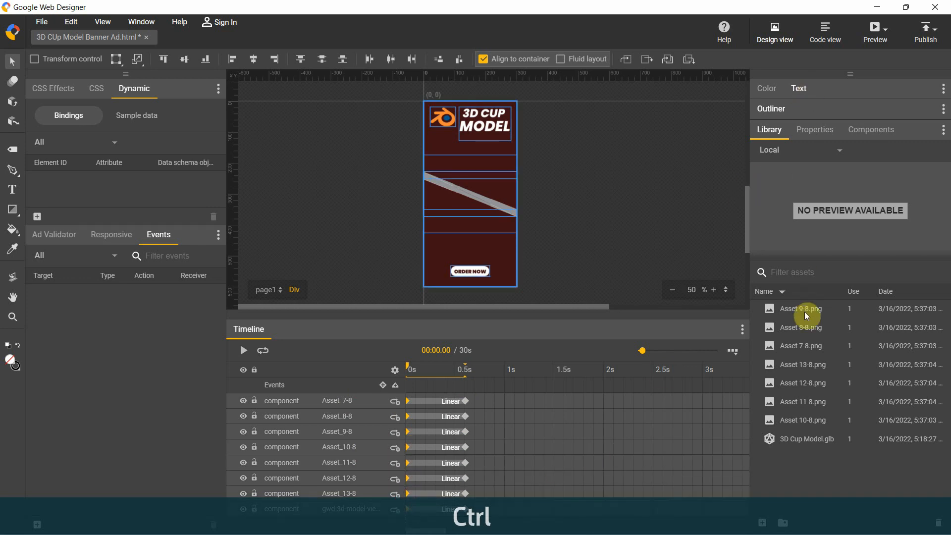
pyautogui.click(810, 133)
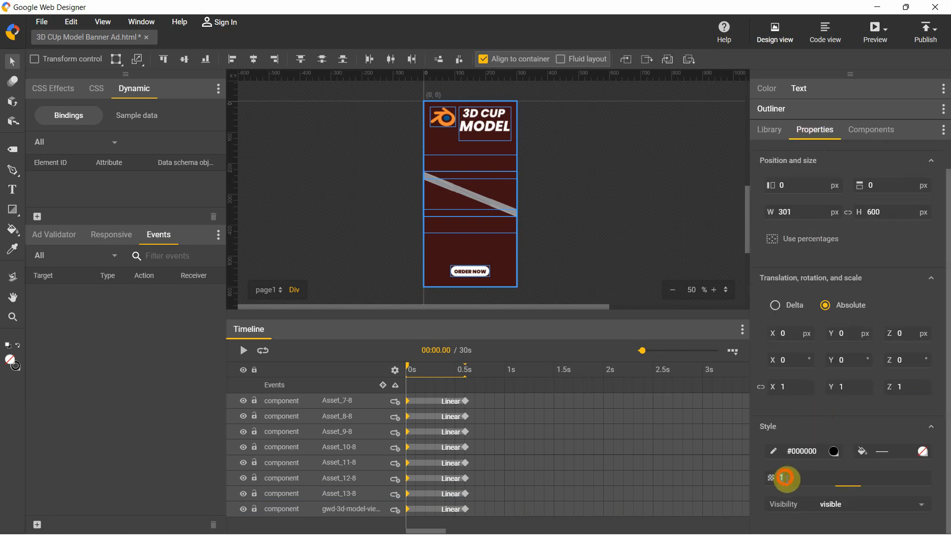
pyautogui.click(824, 470)
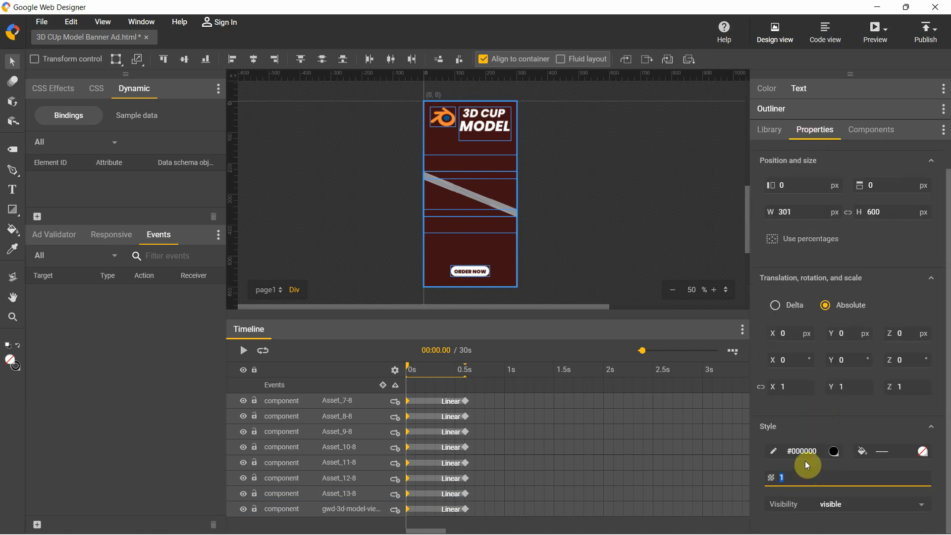
pyautogui.write('0')
pyautogui.press('Return')
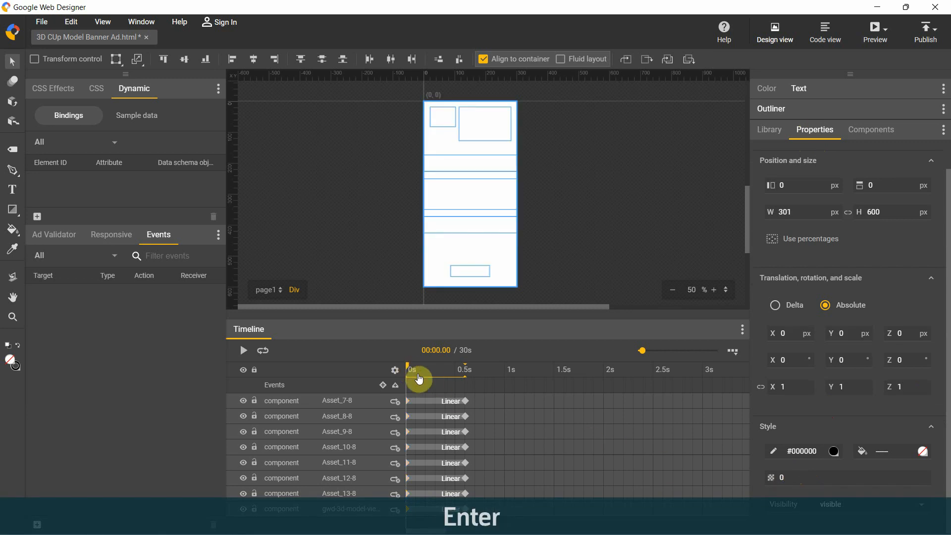
# Set the opacity to 1 on the 0.6 s keyframes of all eight layers to complete the fade-in
pyautogui.click(466, 402)
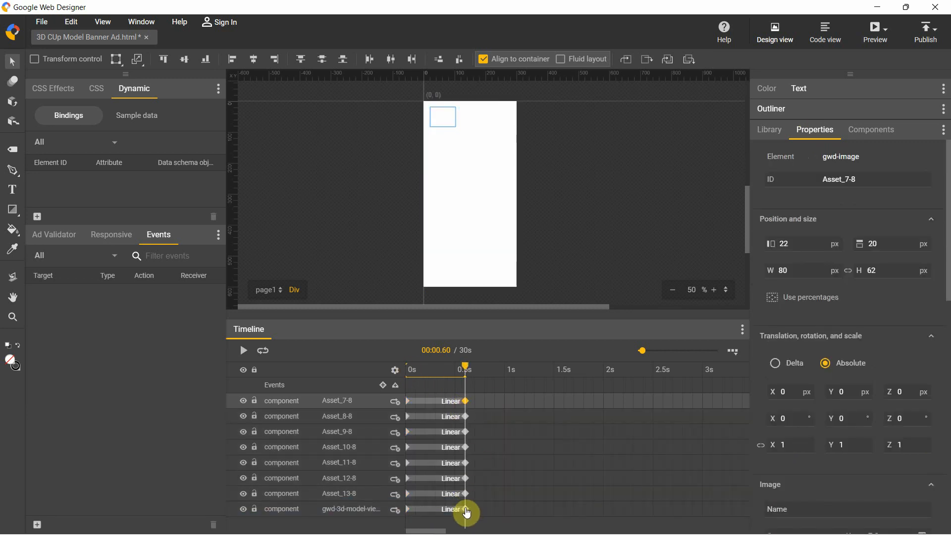
pyautogui.keyDown('ctrl'); pyautogui.click(466, 417); pyautogui.keyUp('ctrl')
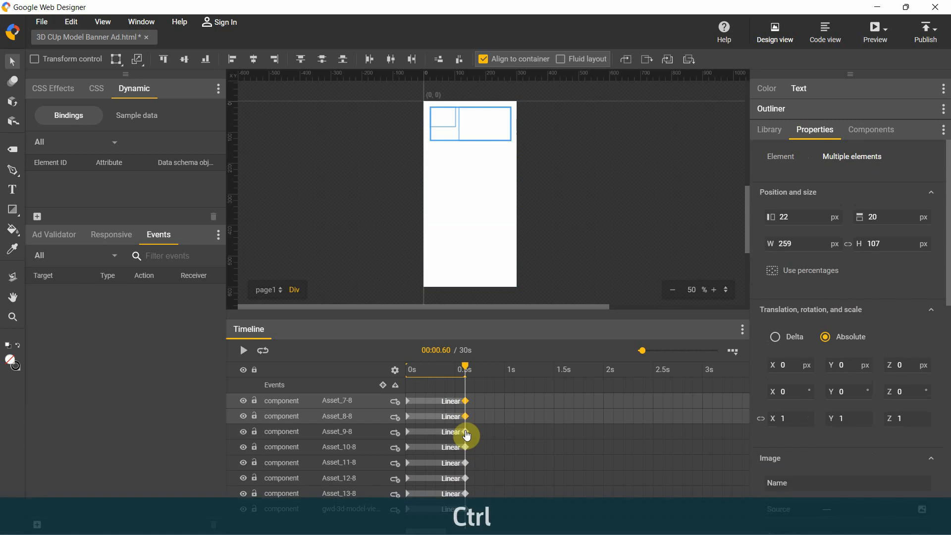
pyautogui.keyDown('ctrl'); pyautogui.click(466, 432); pyautogui.keyUp('ctrl')
pyautogui.keyDown('ctrl'); pyautogui.click(467, 448); pyautogui.keyUp('ctrl')
pyautogui.keyDown('ctrl'); pyautogui.click(466, 465); pyautogui.keyUp('ctrl')
pyautogui.keyDown('ctrl'); pyautogui.click(467, 479); pyautogui.keyUp('ctrl')
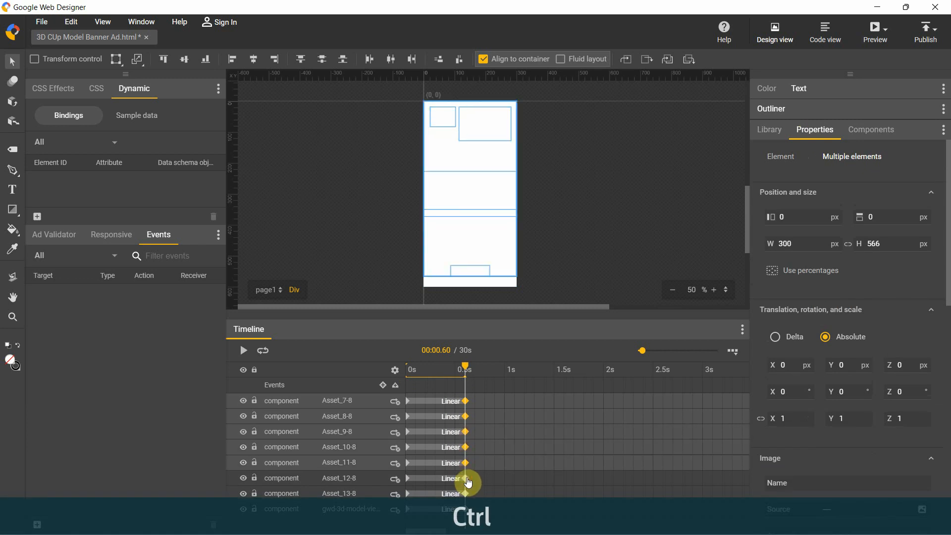
pyautogui.keyDown('ctrl'); pyautogui.click(466, 494); pyautogui.keyUp('ctrl')
pyautogui.keyDown('ctrl'); pyautogui.click(466, 509); pyautogui.keyUp('ctrl')
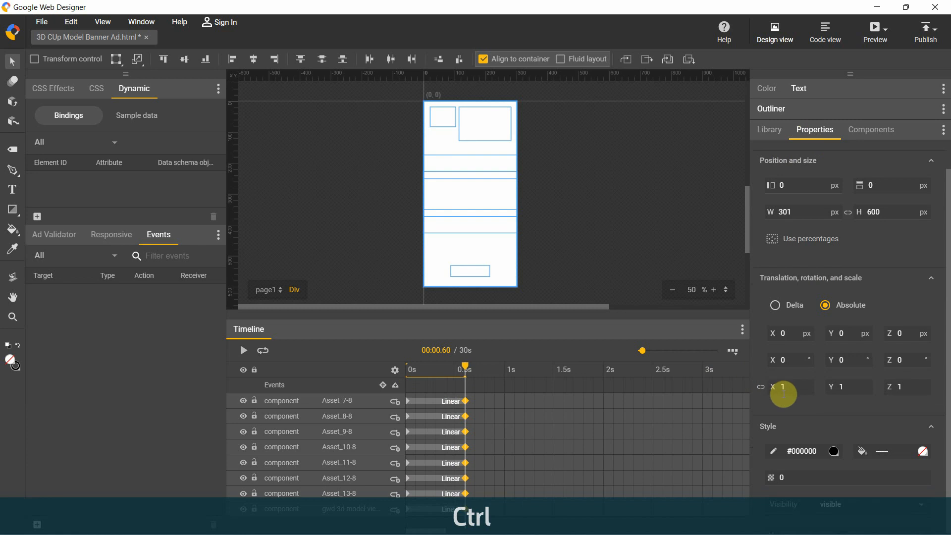
pyautogui.click(780, 478)
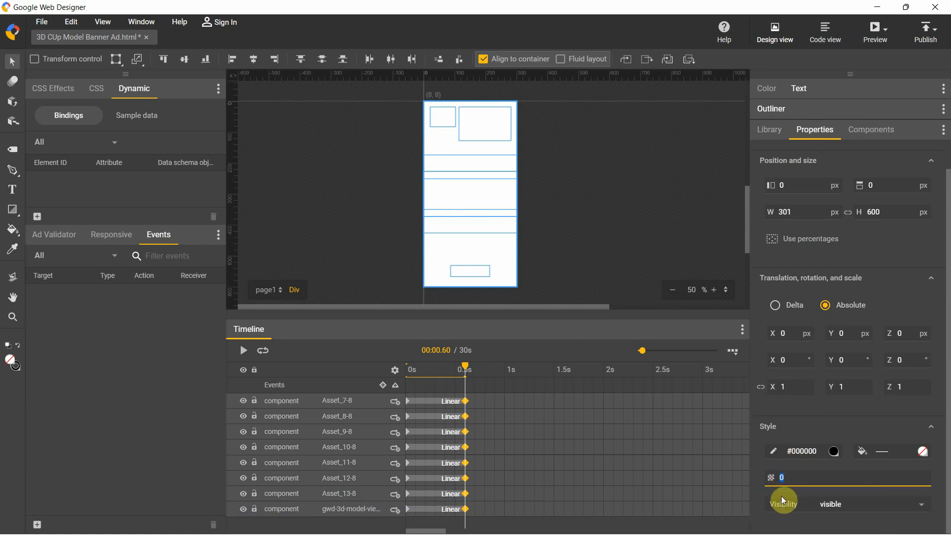
pyautogui.write('1')
pyautogui.press('Return')
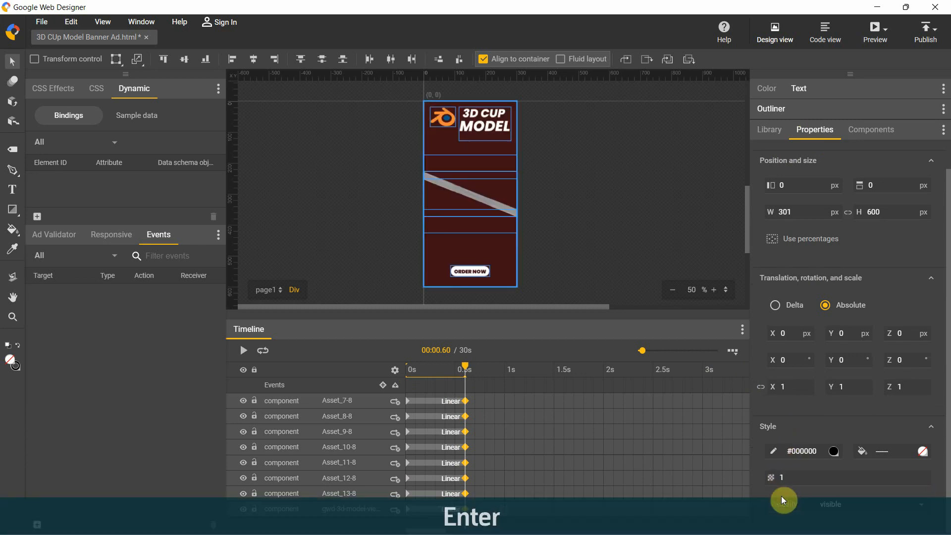
# Play back the fade-in animation and scrub through it from the start to check how the layers appear
pyautogui.moveTo(466, 371); pyautogui.dragTo(393, 374)
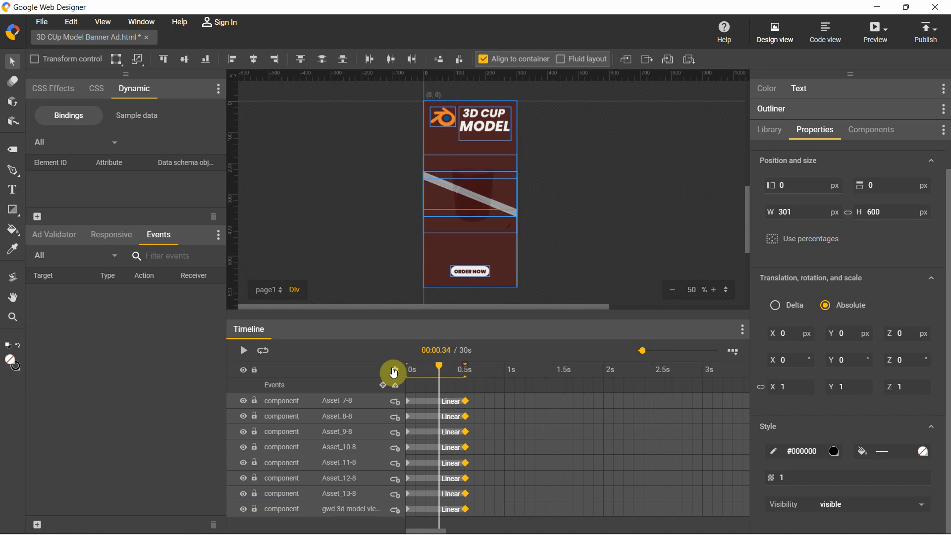
pyautogui.click(242, 351)
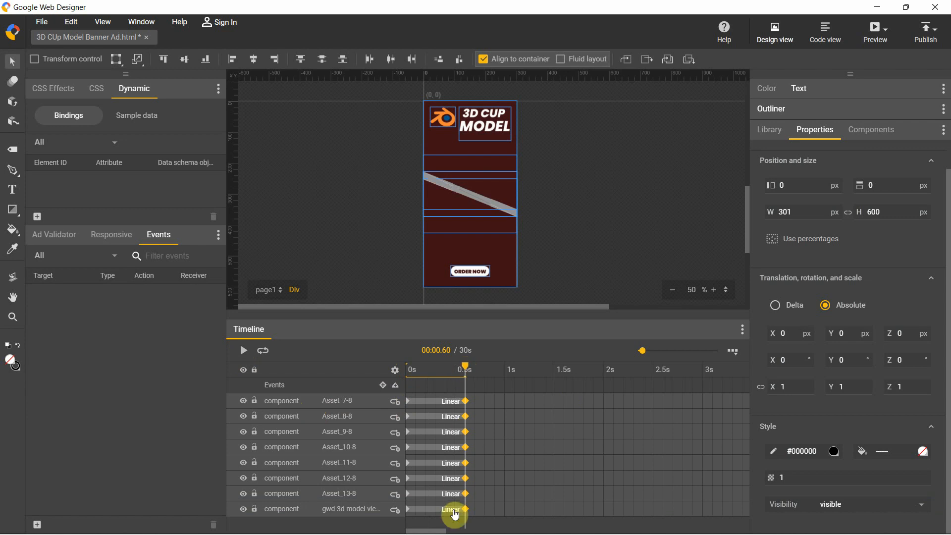
pyautogui.press('ctrl')
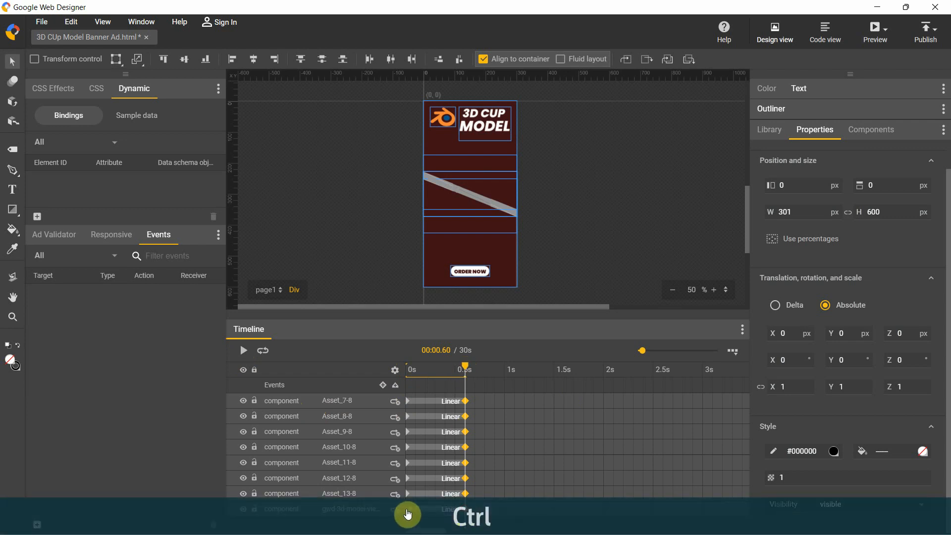
pyautogui.keyDown('ctrl'); pyautogui.click(408, 514); pyautogui.keyUp('ctrl')
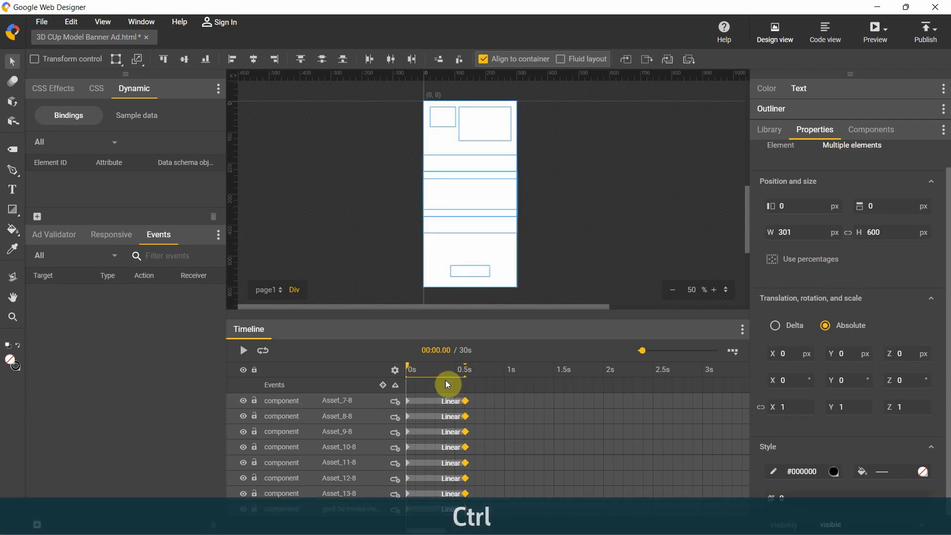
pyautogui.click(329, 402)
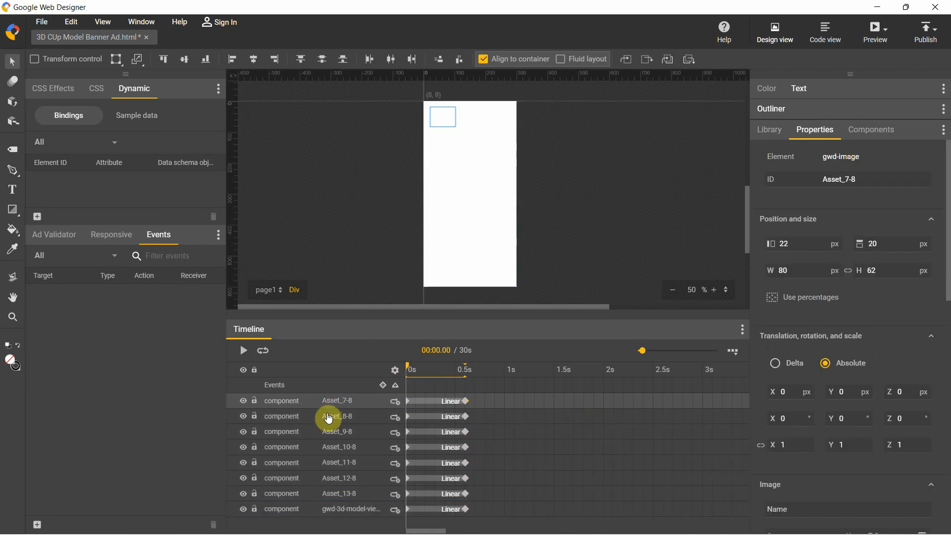
pyautogui.click(329, 422)
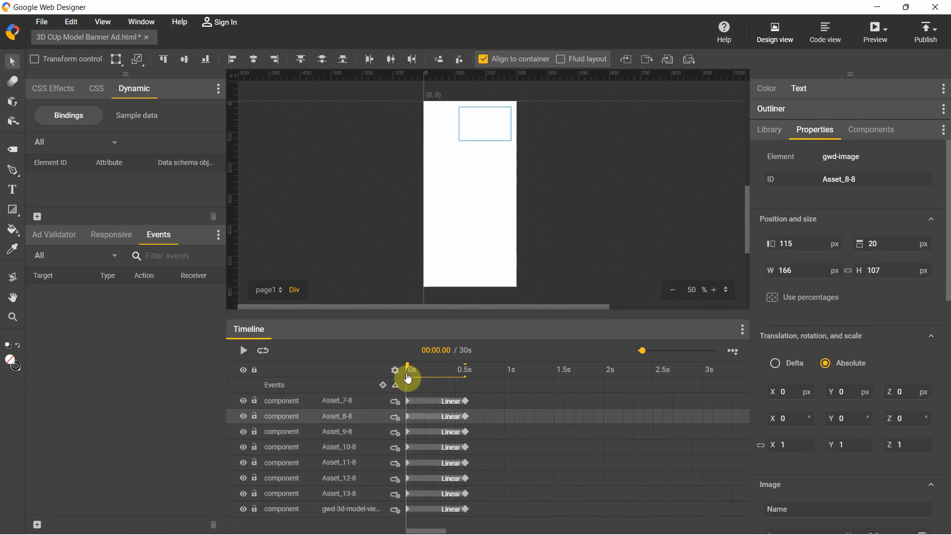
pyautogui.moveTo(405, 378); pyautogui.dragTo(475, 376)
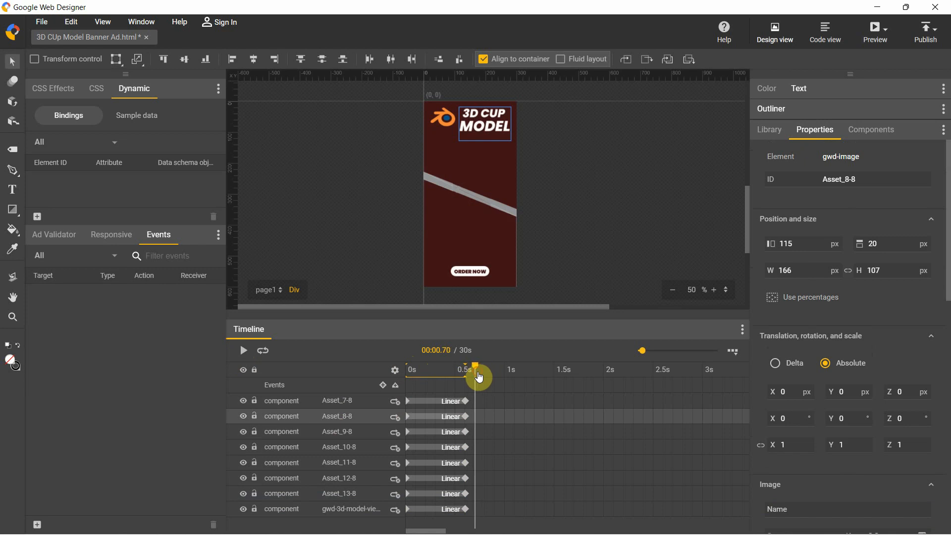
# Insert a keyframe at 0.8 s on the Asset_10-8 and Asset_11-8 layers
pyautogui.keyDown('ctrl'); pyautogui.click(362, 433); pyautogui.keyUp('ctrl')
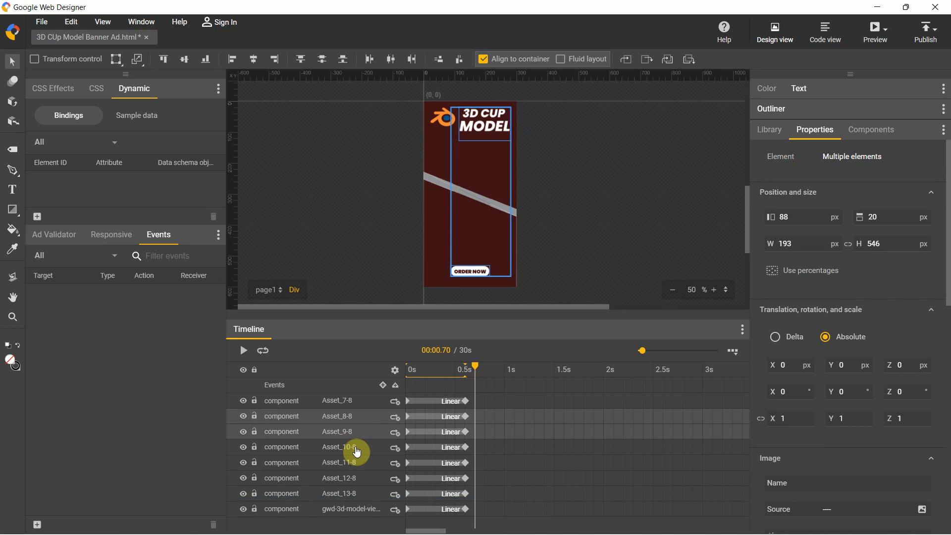
pyautogui.click(364, 450)
pyautogui.click(363, 461)
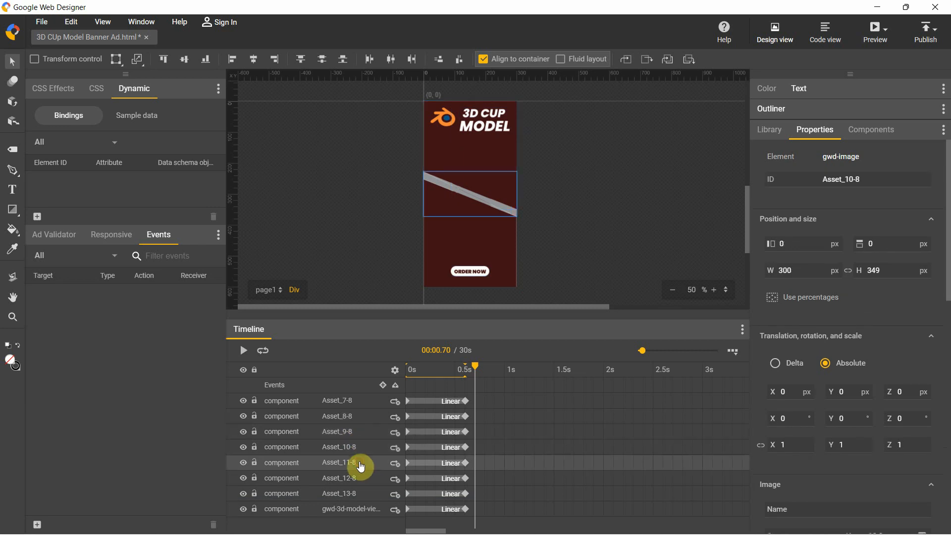
pyautogui.keyDown('ctrl'); pyautogui.click(363, 448); pyautogui.keyUp('ctrl')
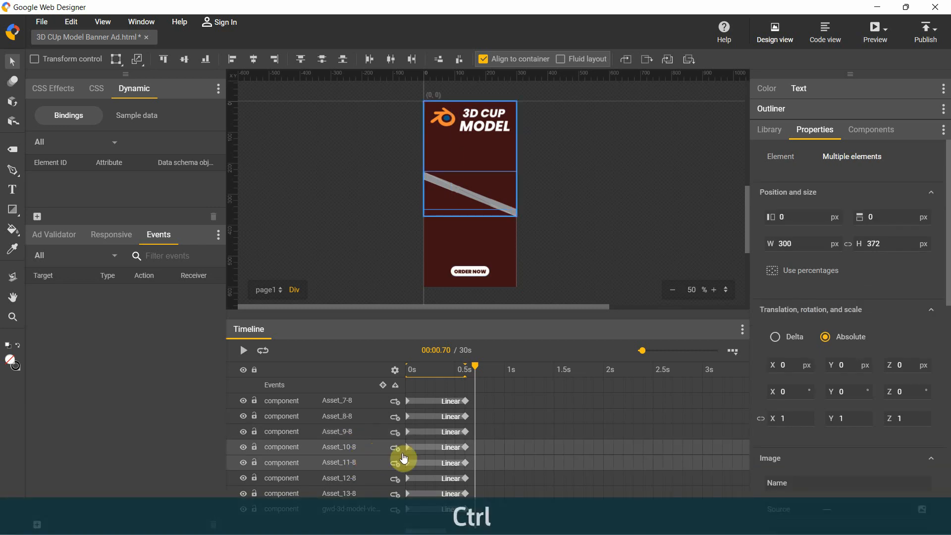
pyautogui.click(482, 371)
pyautogui.click(485, 371)
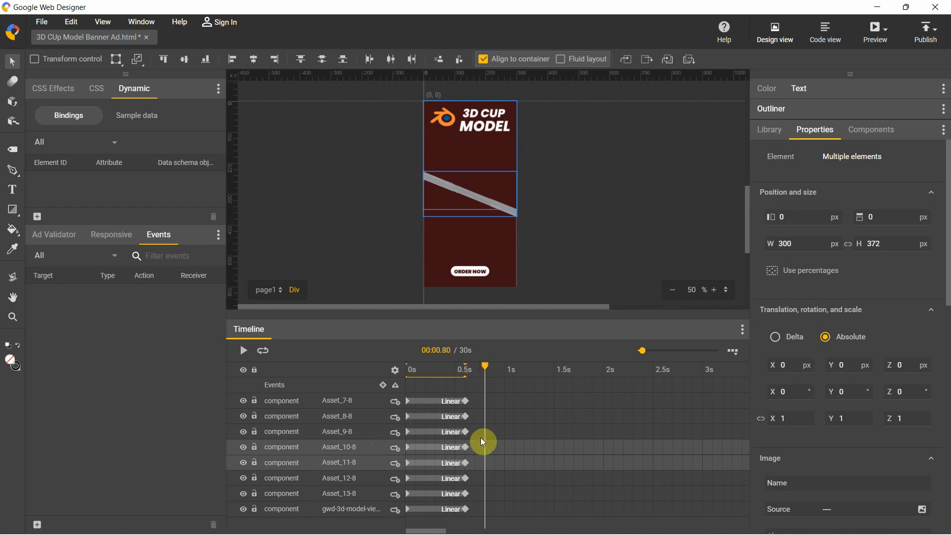
pyautogui.doubleClick(504, 461)
# Animate Asset_10-8 and Asset_11-8 upwards by setting their Y translation to -135 px at 1.3 s
pyautogui.moveTo(487, 371); pyautogui.dragTo(537, 377)
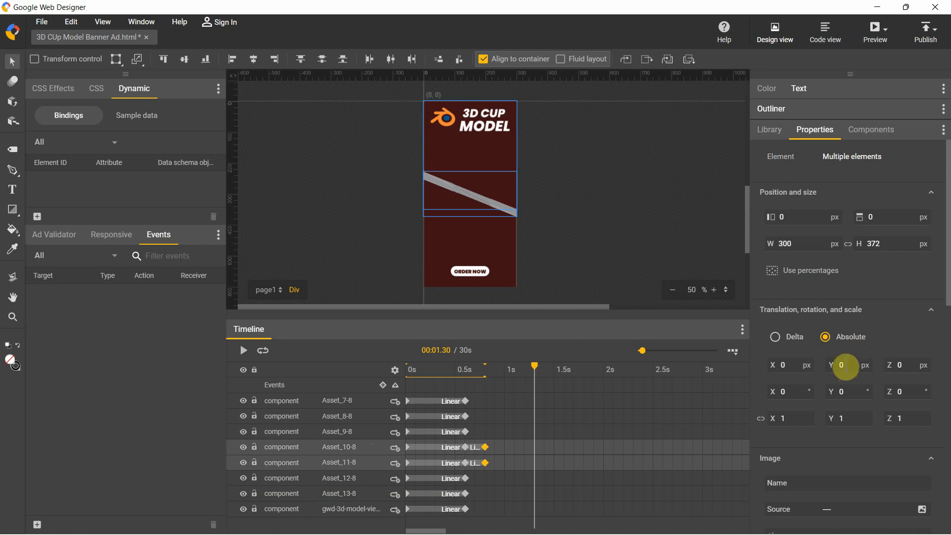
pyautogui.click(842, 366)
pyautogui.write('-135')
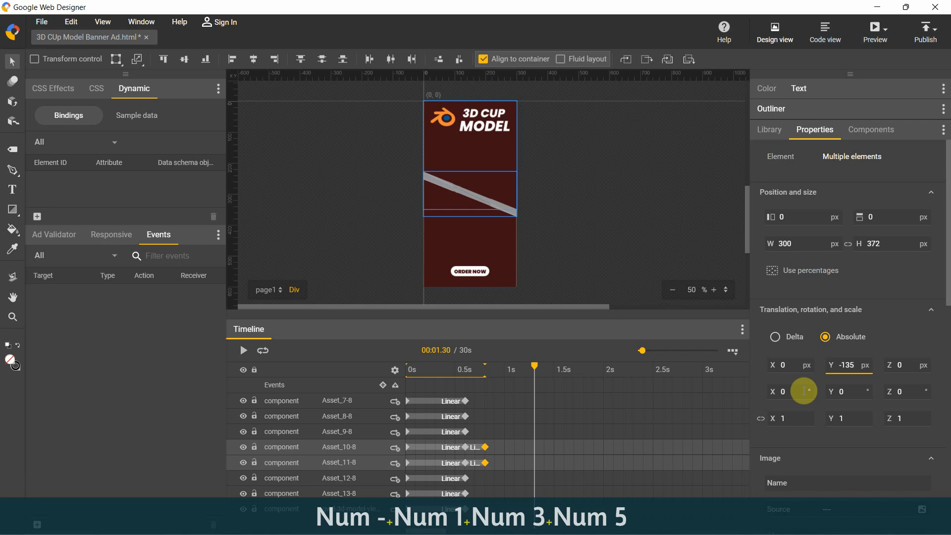
pyautogui.press('Return')
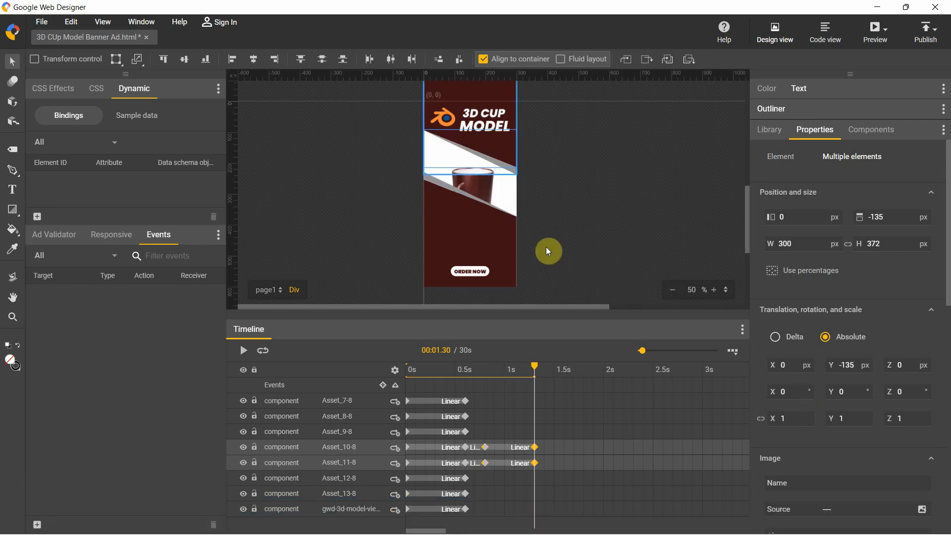
# Shift only Asset_11-8 further up at its 1.3 s keyframe by setting its Y translation to -159 px
pyautogui.click(537, 466)
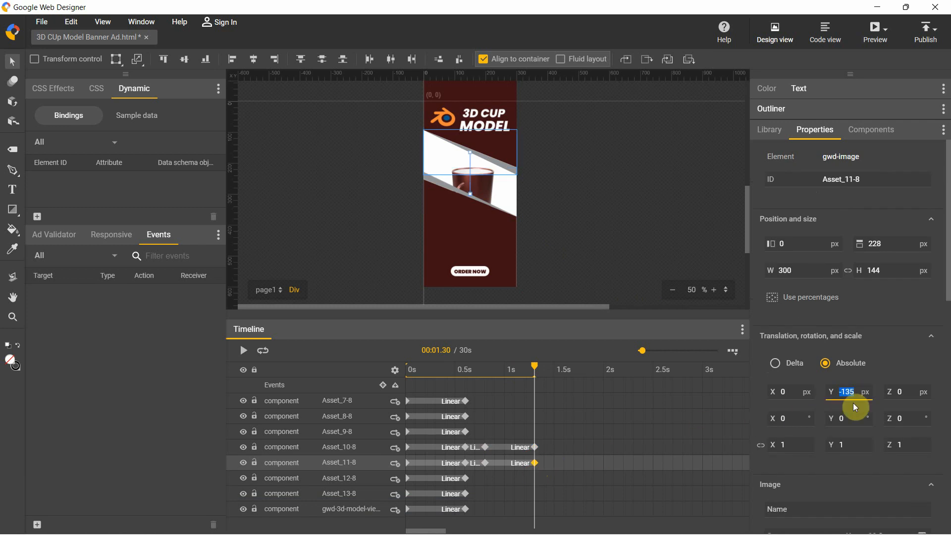
pyautogui.write('-')
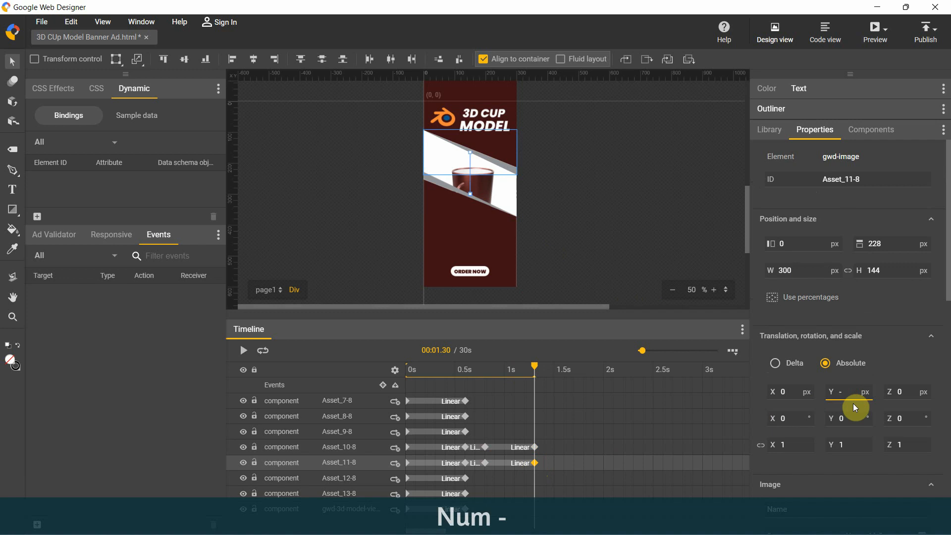
pyautogui.write('140')
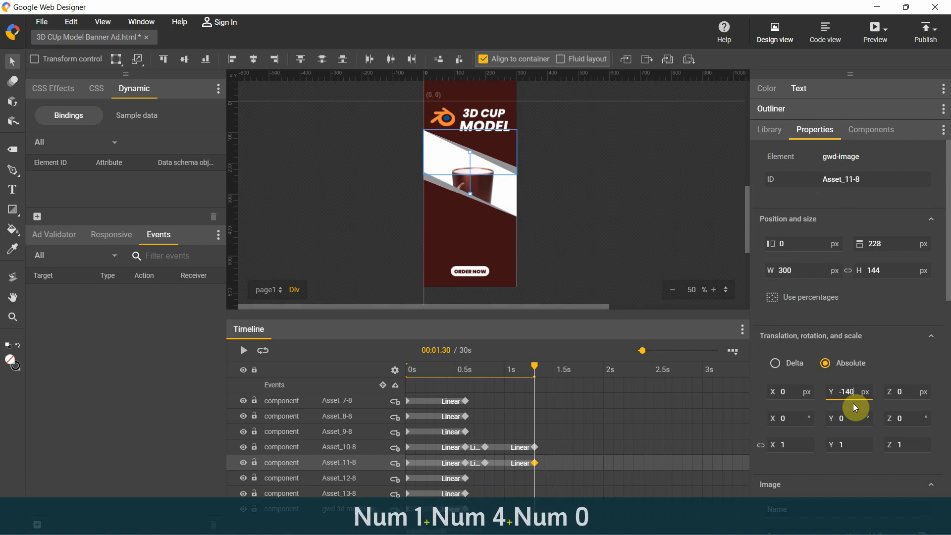
pyautogui.press('Return')
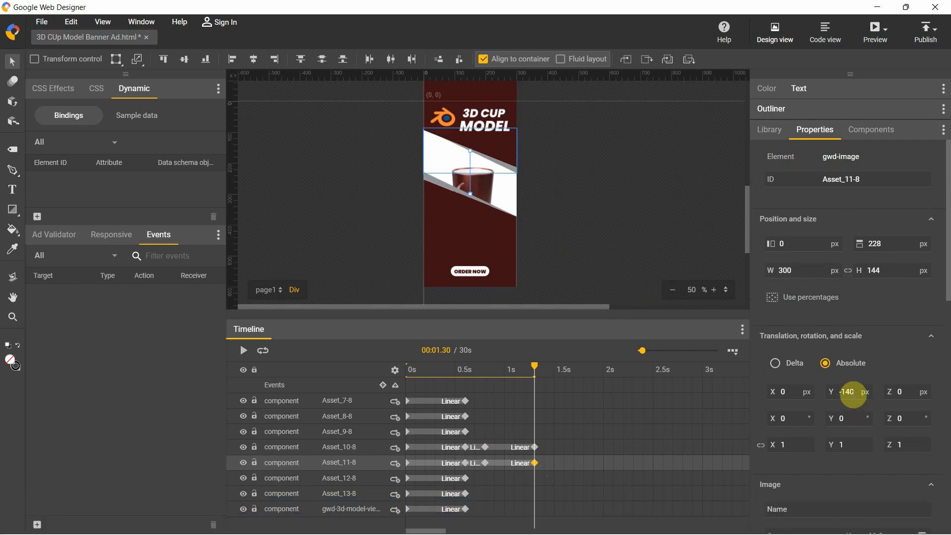
pyautogui.click(849, 392)
pyautogui.scroll(9, 855, 388)
pyautogui.scroll(-14, 863, 396)
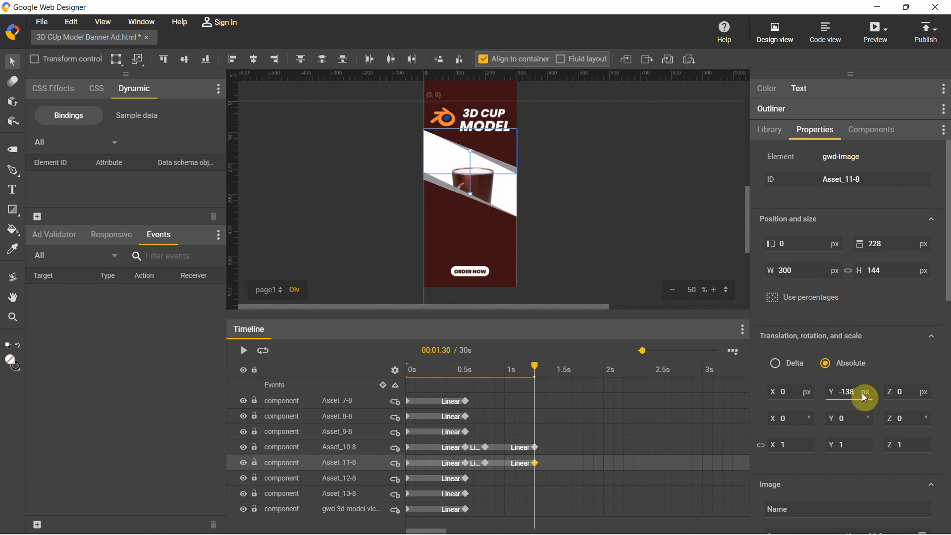
pyautogui.scroll(-5, 864, 399)
pyautogui.scroll(-9, 868, 413)
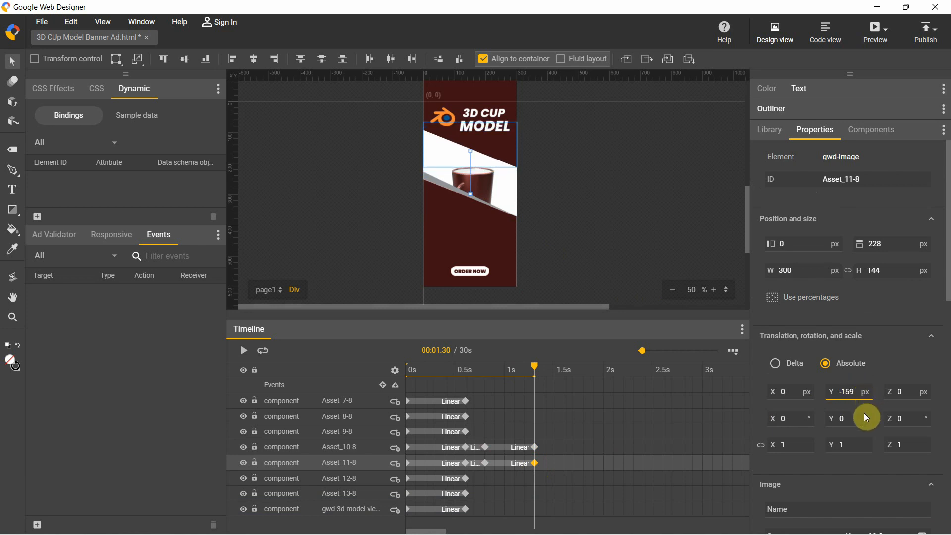
pyautogui.moveTo(865, 412)
pyautogui.mouseDown()
pyautogui.moveTo(864, 404)
pyautogui.moveTo(864, 412)
pyautogui.mouseUp()
# Animate Asset_12-8 and Asset_13-8 downwards by setting their Y translation to 135 px at 1.3 s
pyautogui.click(355, 487)
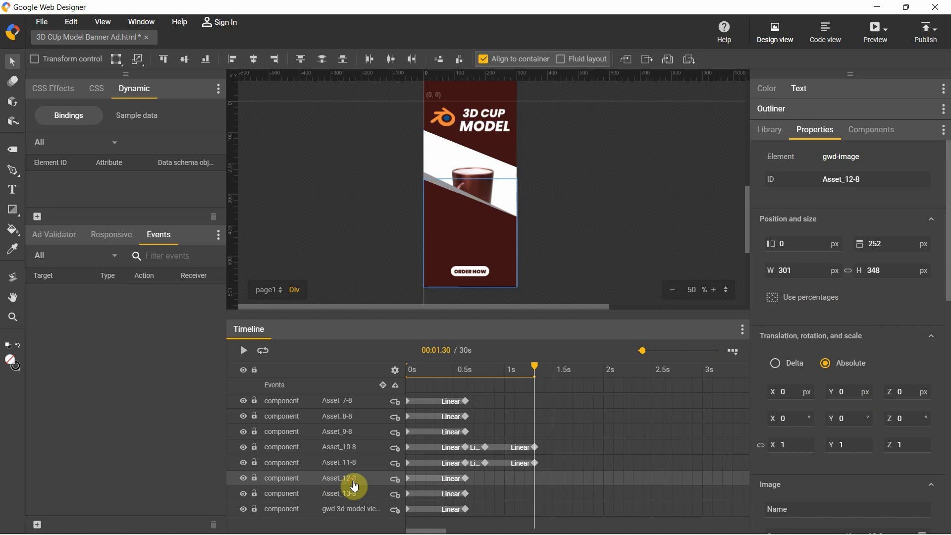
pyautogui.keyDown('ctrl'); pyautogui.click(355, 498); pyautogui.keyUp('ctrl')
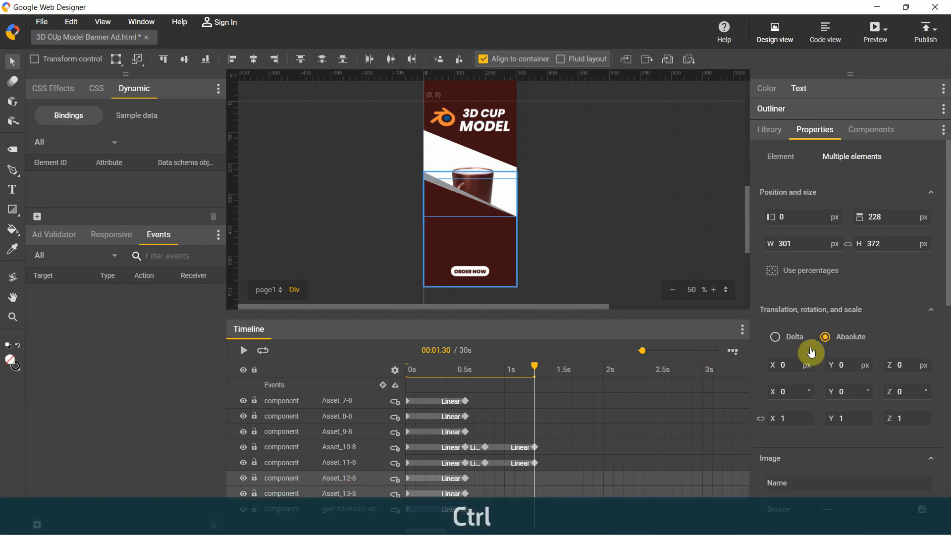
pyautogui.click(843, 366)
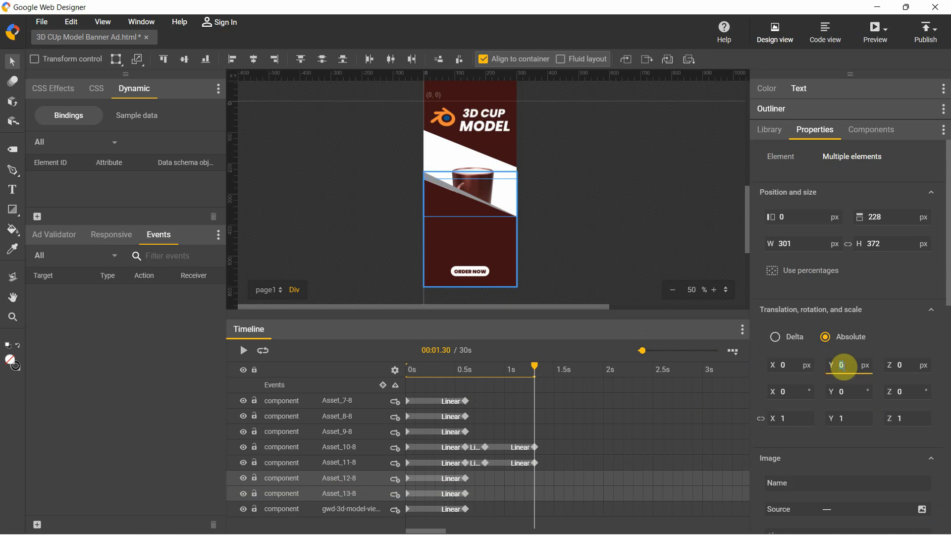
pyautogui.write('135')
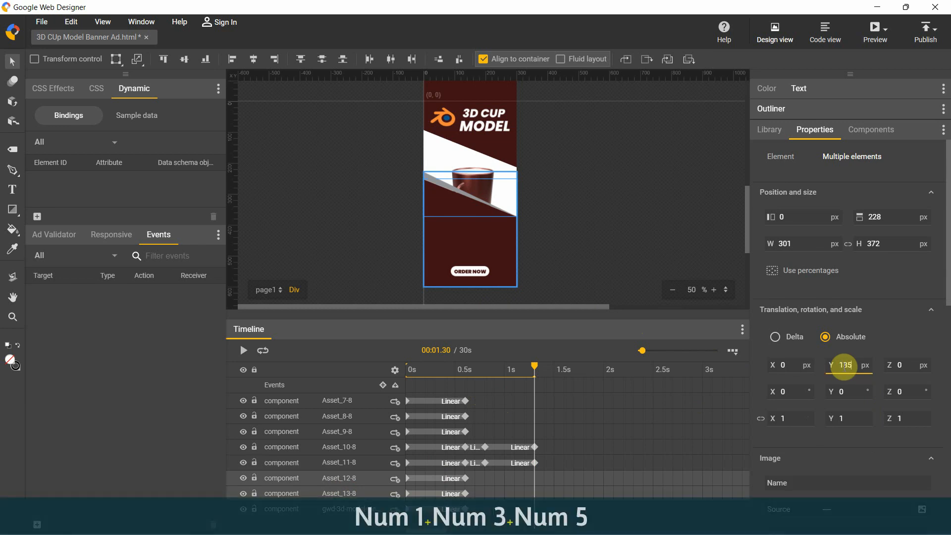
pyautogui.press('Return')
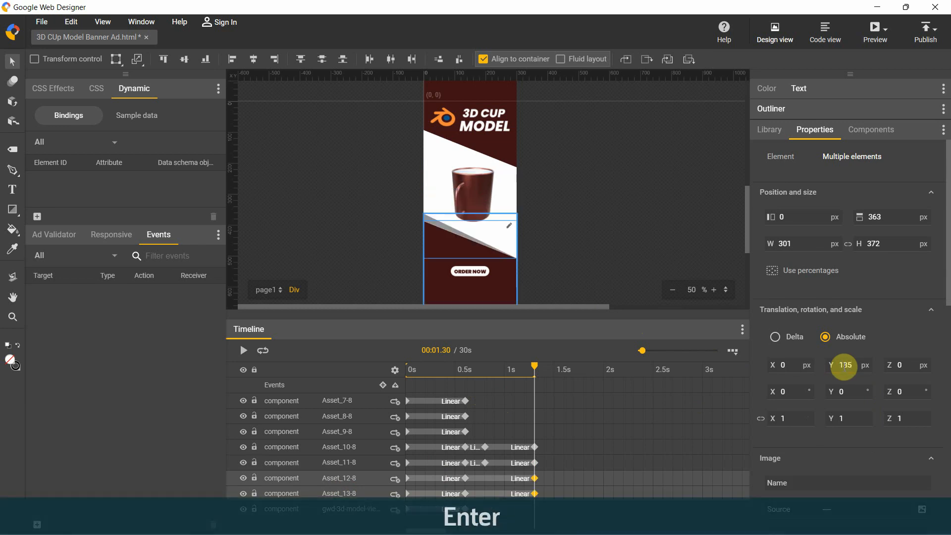
# Shift only Asset_13-8 further down at its 1.3 s keyframe by setting its Y translation to 160 px
pyautogui.click(360, 242)
pyautogui.click(451, 240)
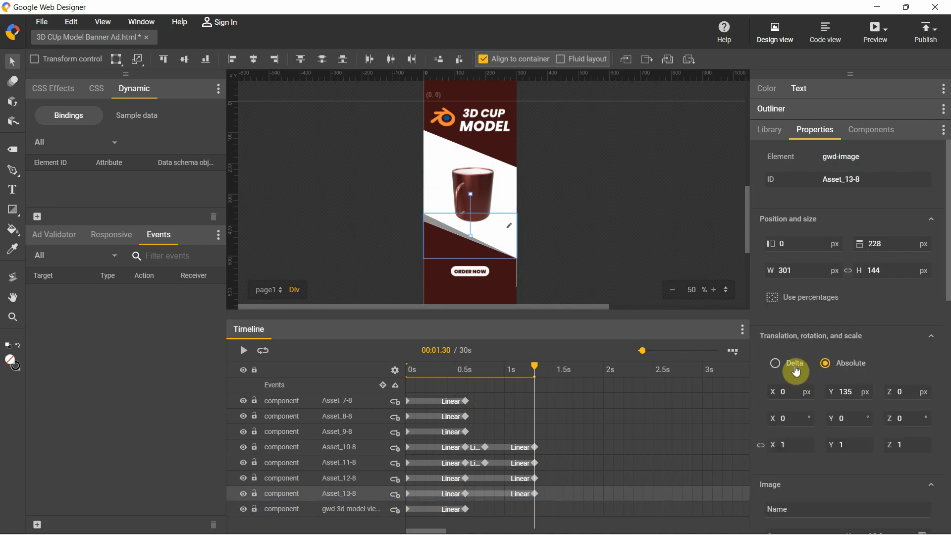
pyautogui.click(847, 392)
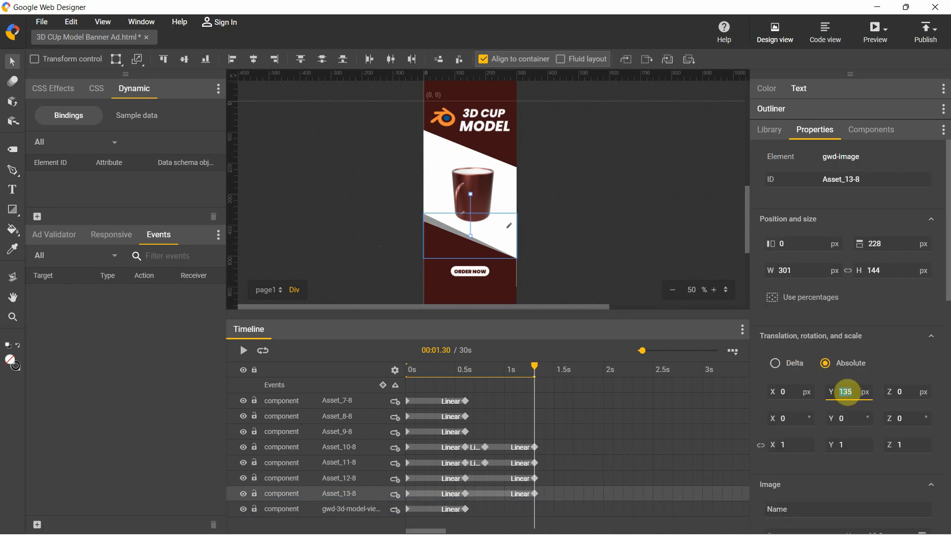
pyautogui.write('160')
pyautogui.press('Return')
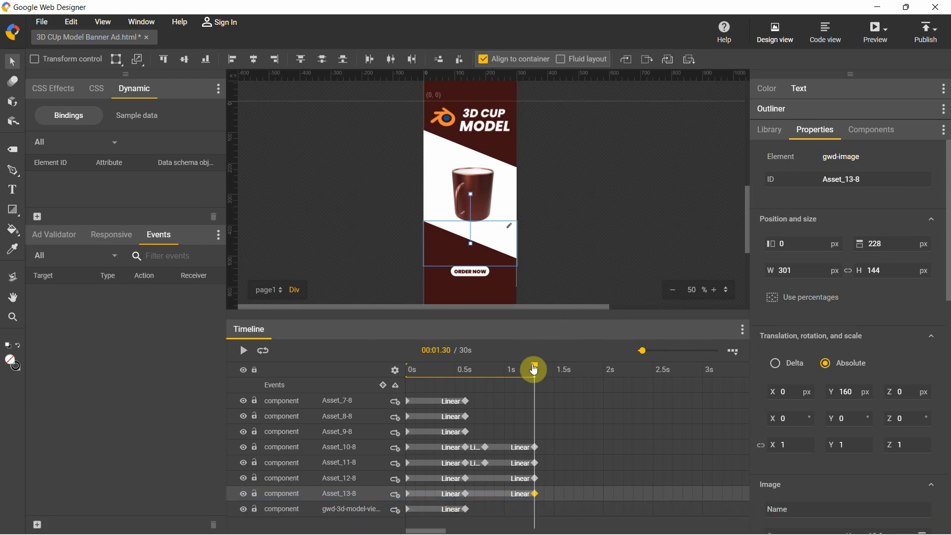
# Play the banner animation from the start to check how the panels slide open
pyautogui.moveTo(535, 369); pyautogui.dragTo(346, 385)
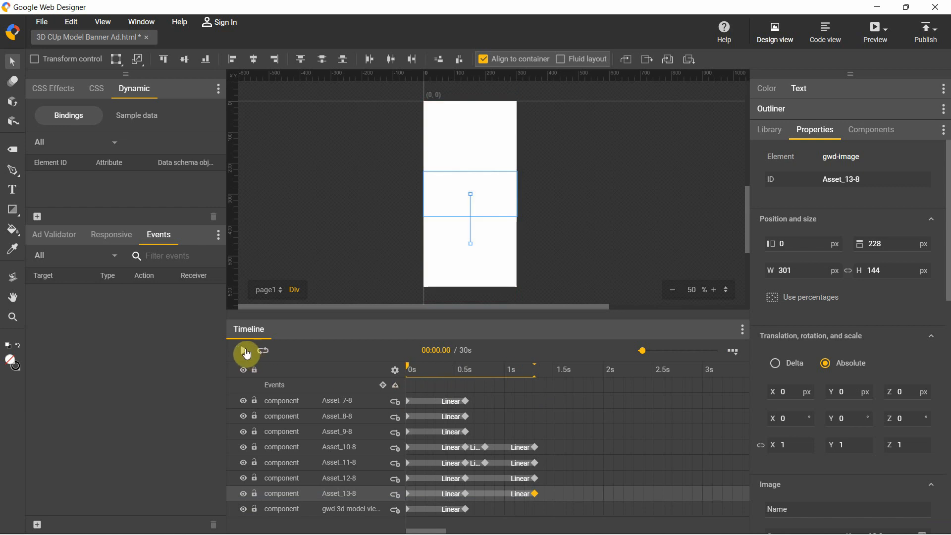
pyautogui.click(247, 354)
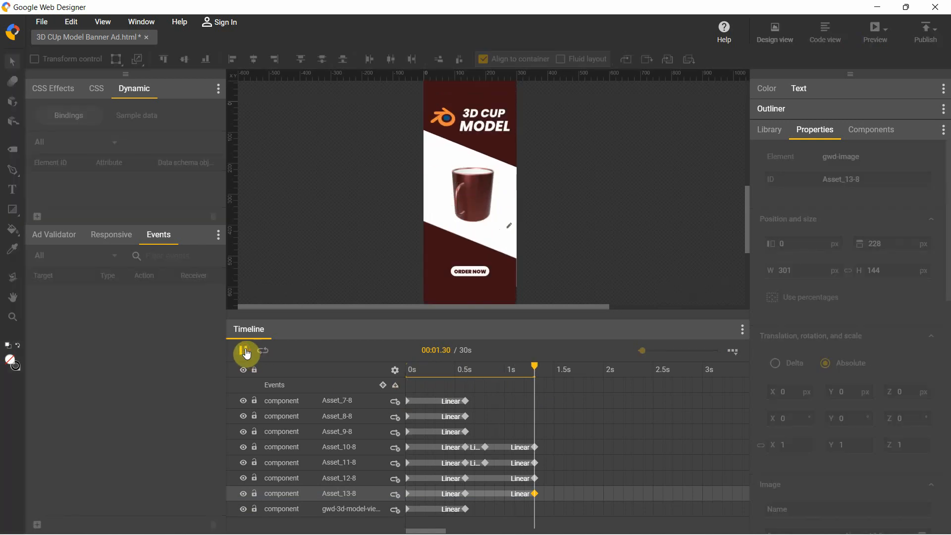
pyautogui.press('Return')
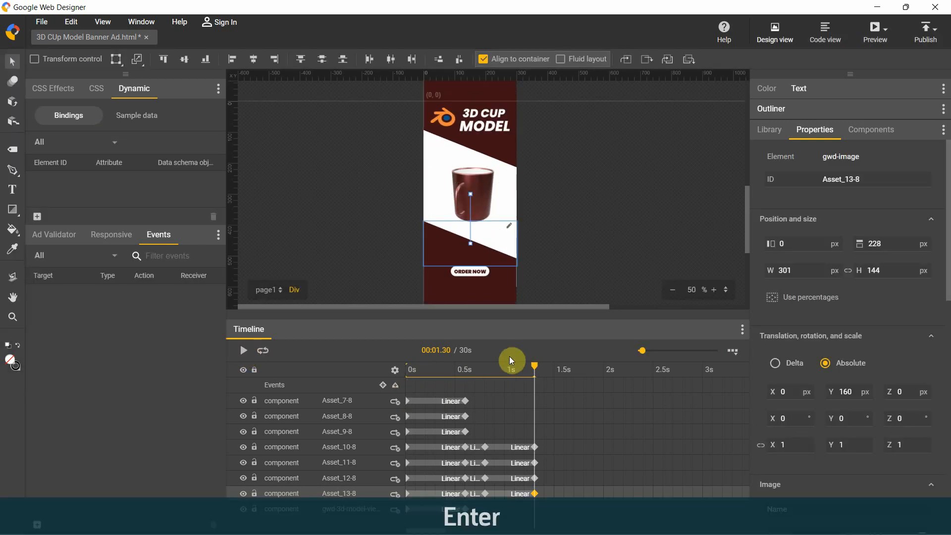
# Add a movement to Asset_13-8 ending at 1.6 s with a Y translation of 135 px
pyautogui.moveTo(536, 369); pyautogui.dragTo(564, 372)
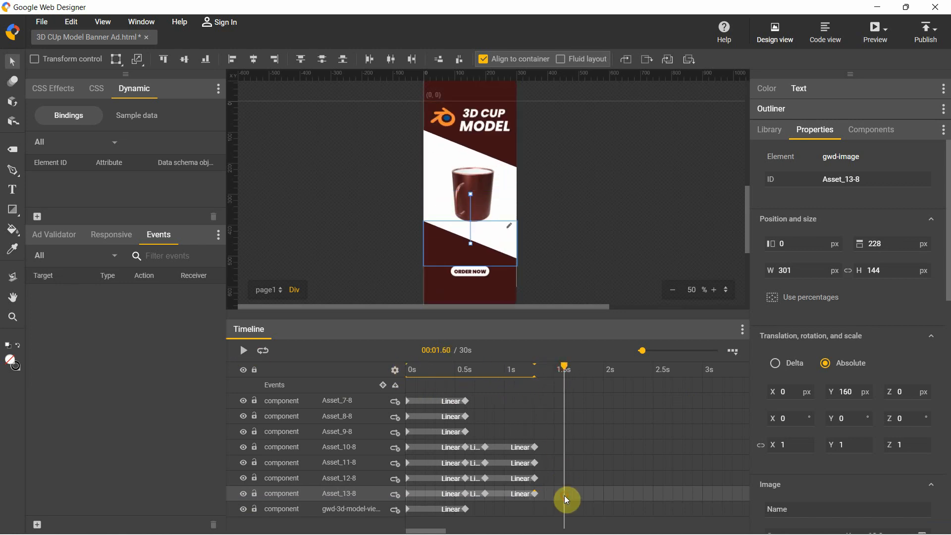
pyautogui.click(847, 392)
pyautogui.write('135')
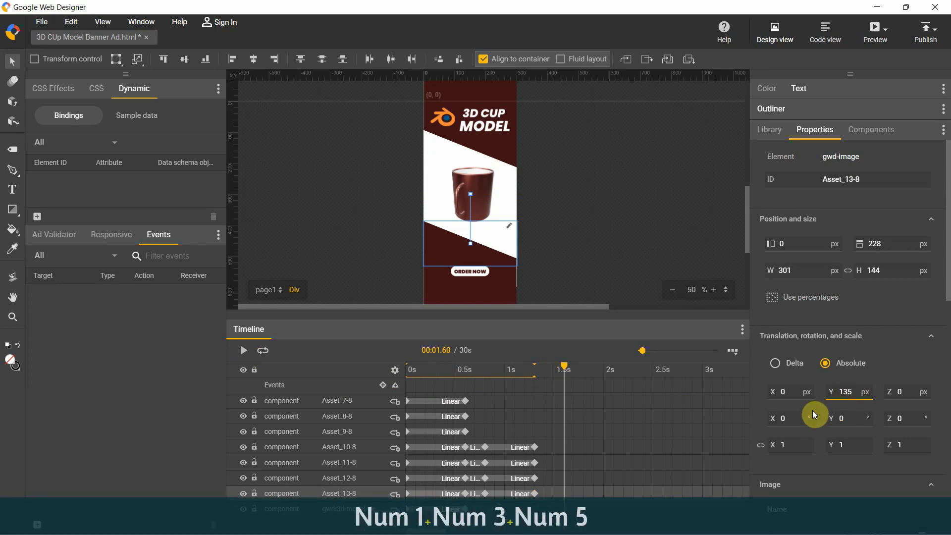
pyautogui.press('Return')
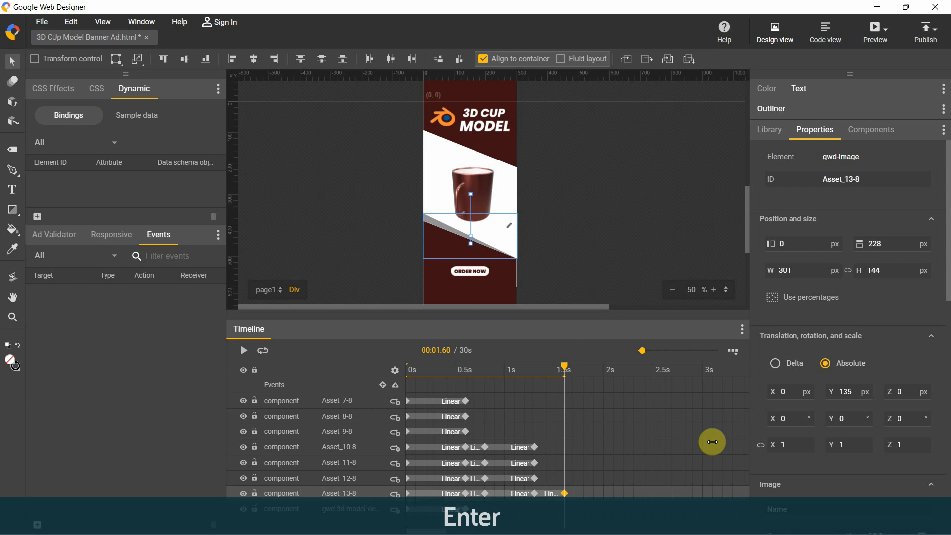
# Add a matching movement to Asset_11-8 ending at 1.6 s with a Y translation of -135 px
pyautogui.click(556, 450)
pyautogui.click(560, 466)
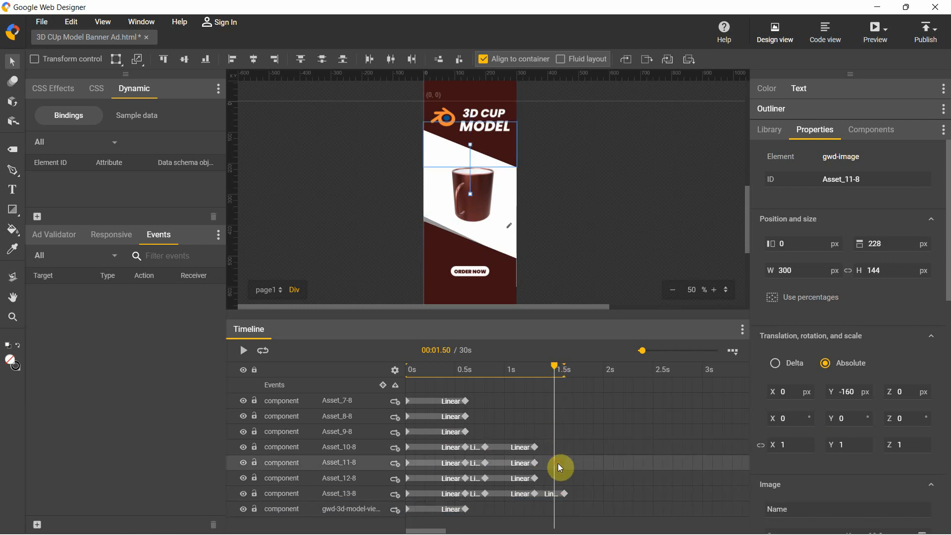
pyautogui.click(563, 467)
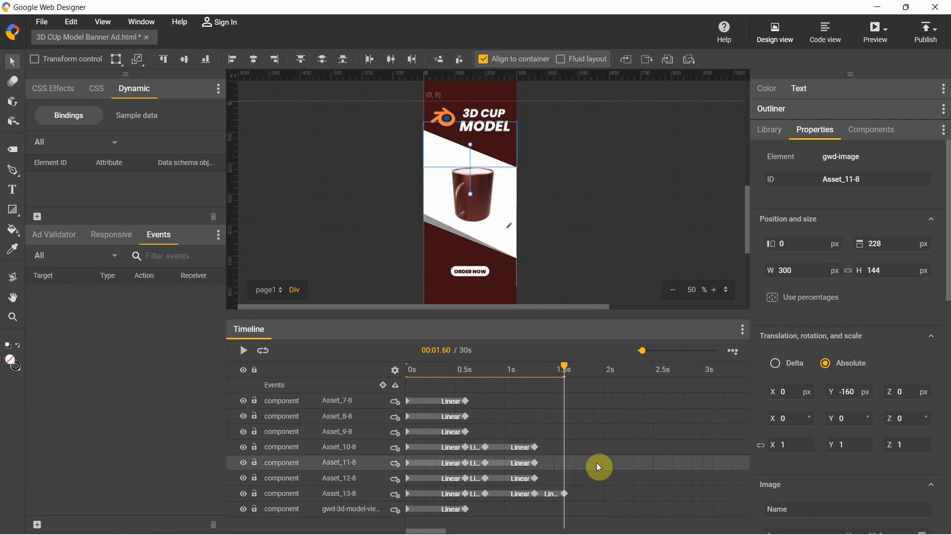
pyautogui.click(848, 391)
pyautogui.write('-135')
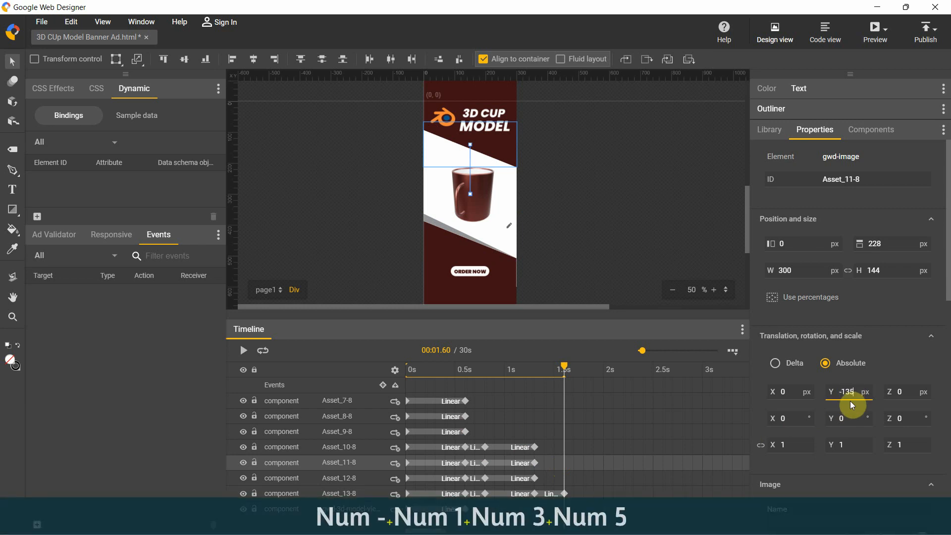
pyautogui.press('Return')
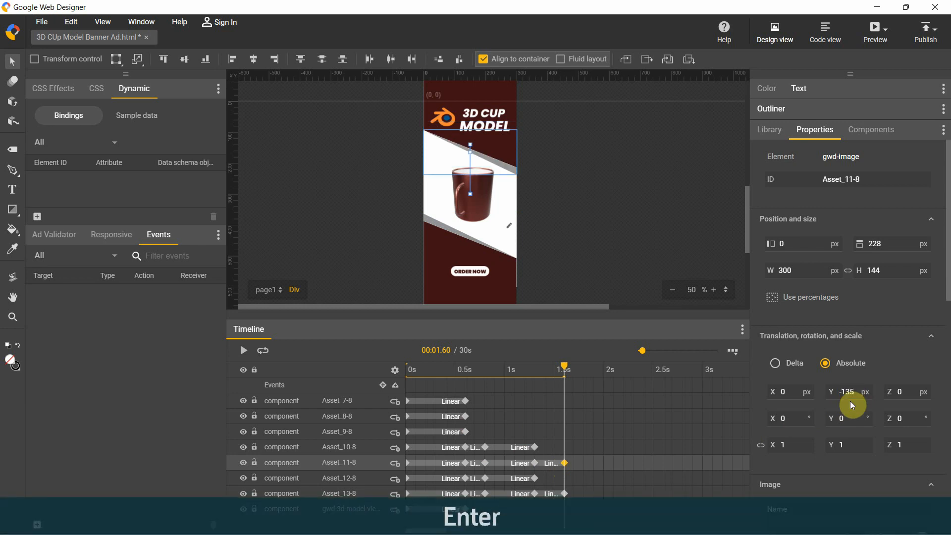
# Play back the animation and move the last keyframes of Asset_11-8 and Asset_13-8 together to 2.5 s
pyautogui.moveTo(563, 370); pyautogui.dragTo(351, 369)
pyautogui.click(246, 354)
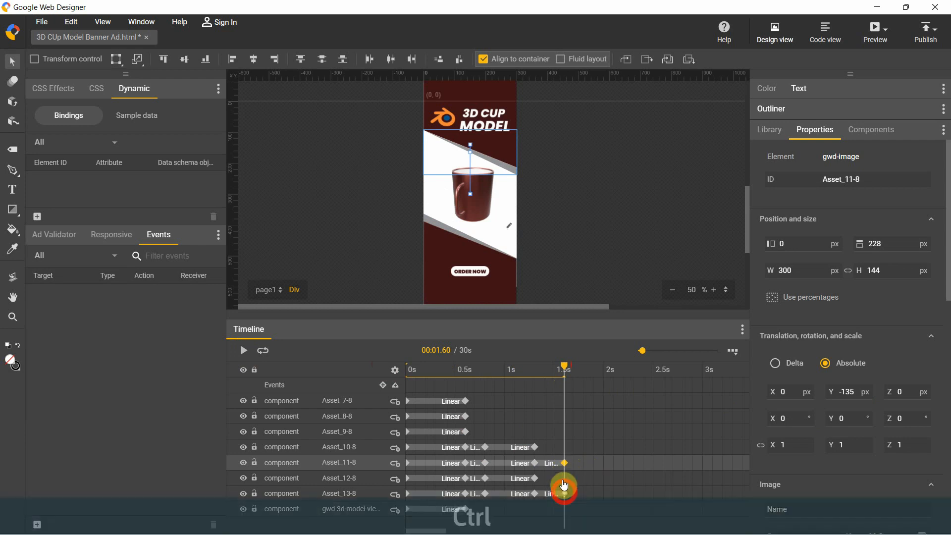
pyautogui.keyDown('ctrl'); pyautogui.click(567, 498); pyautogui.keyUp('ctrl')
pyautogui.moveTo(565, 462); pyautogui.dragTo(584, 465)
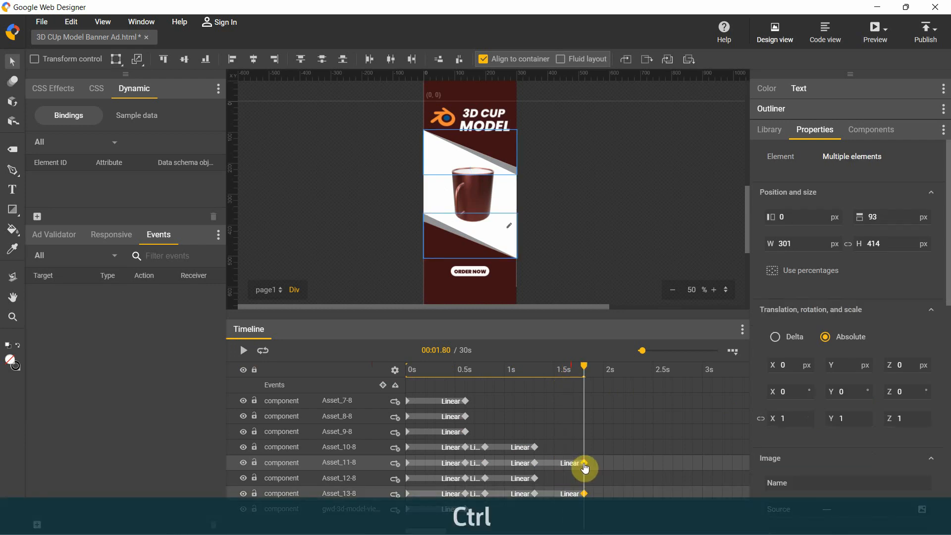
pyautogui.moveTo(646, 471); pyautogui.dragTo(651, 468)
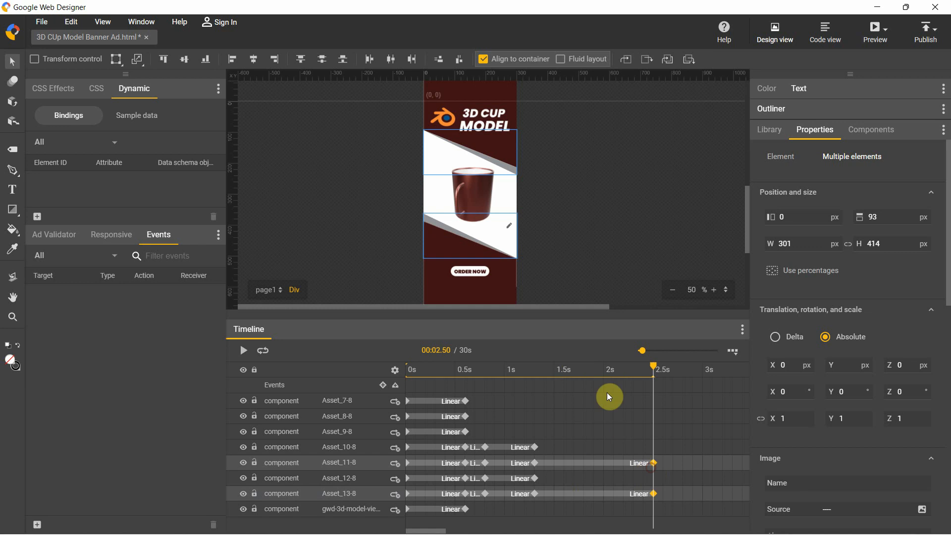
# Play the retimed animation from the start and preview the banner in the browser
pyautogui.click(399, 373)
pyautogui.click(243, 350)
pyautogui.hotkey('ctrl', 'Return')
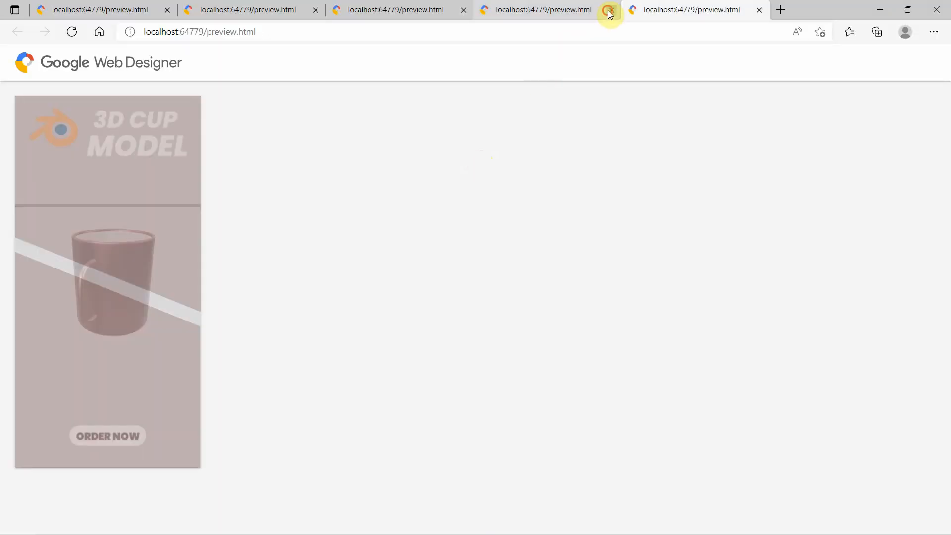
# Close the surplus banner preview pages in the browser and return to Google Web Designer
pyautogui.click(611, 10)
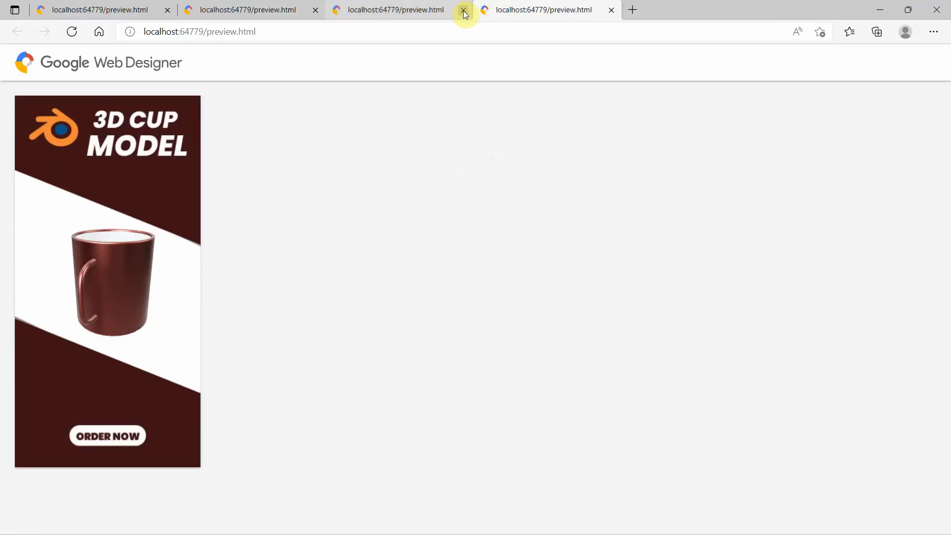
pyautogui.click(463, 10)
pyautogui.click(316, 9)
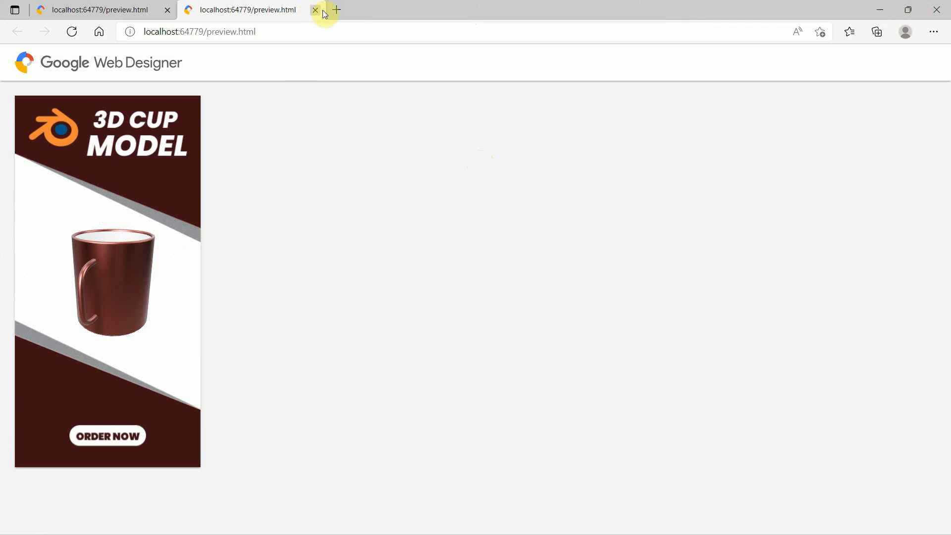
pyautogui.click(878, 10)
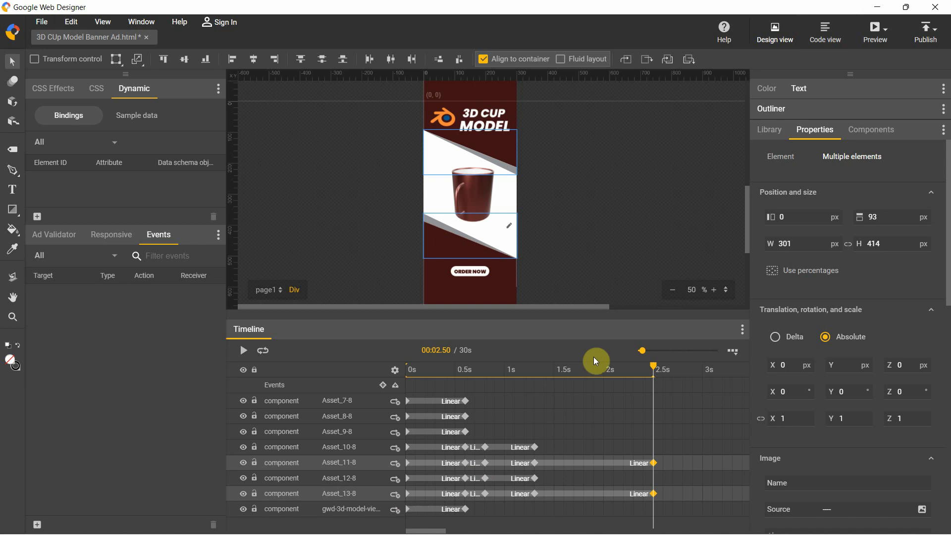
# Select both fade-in keyframes of the 3D model viewer layer and shift them later on the timeline
pyautogui.moveTo(656, 372); pyautogui.dragTo(465, 387)
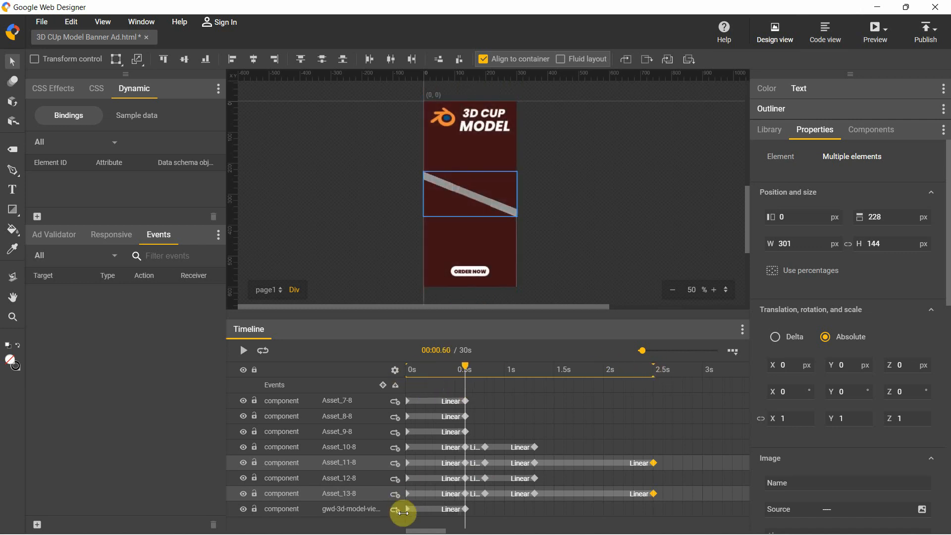
pyautogui.click(409, 515)
pyautogui.press('ctrl')
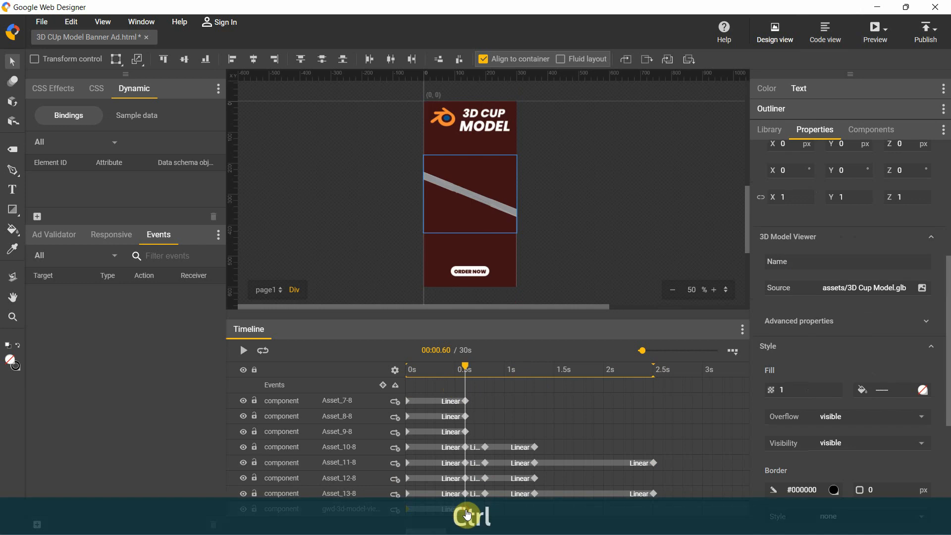
pyautogui.keyDown('ctrl'); pyautogui.click(543, 509); pyautogui.keyUp('ctrl')
# Play the animation from the start, preview the banner in the browser and rotate the 3D cup to test its interactivity
pyautogui.moveTo(545, 370); pyautogui.dragTo(296, 360)
pyautogui.click(243, 351)
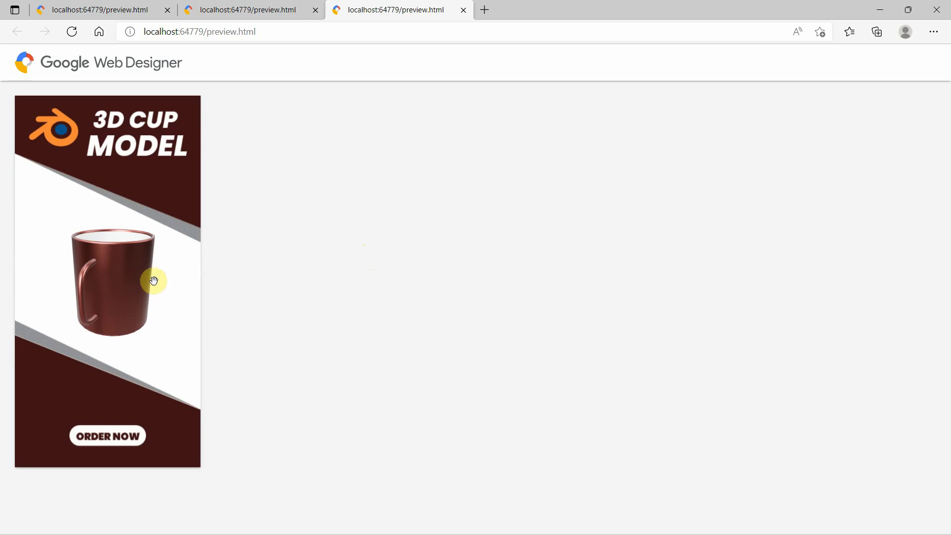
pyautogui.moveTo(138, 278); pyautogui.dragTo(178, 307)
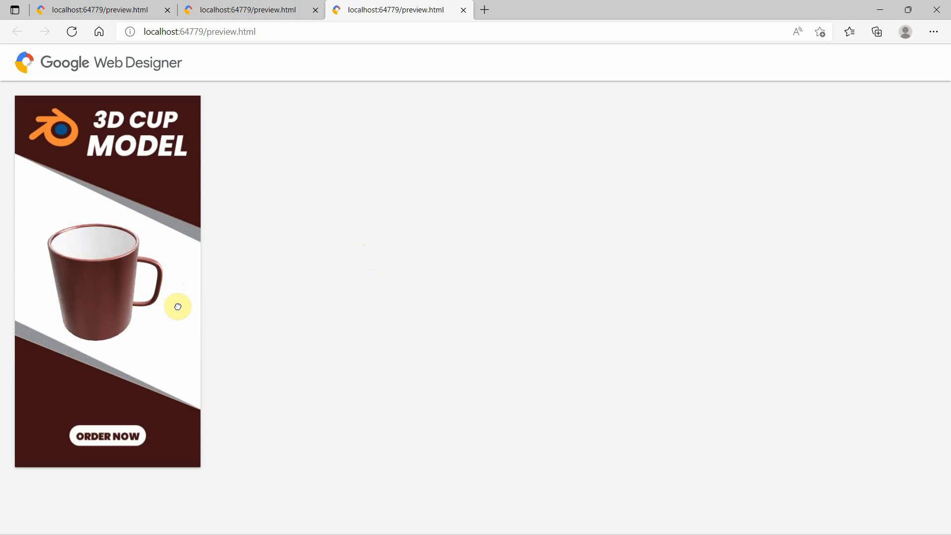